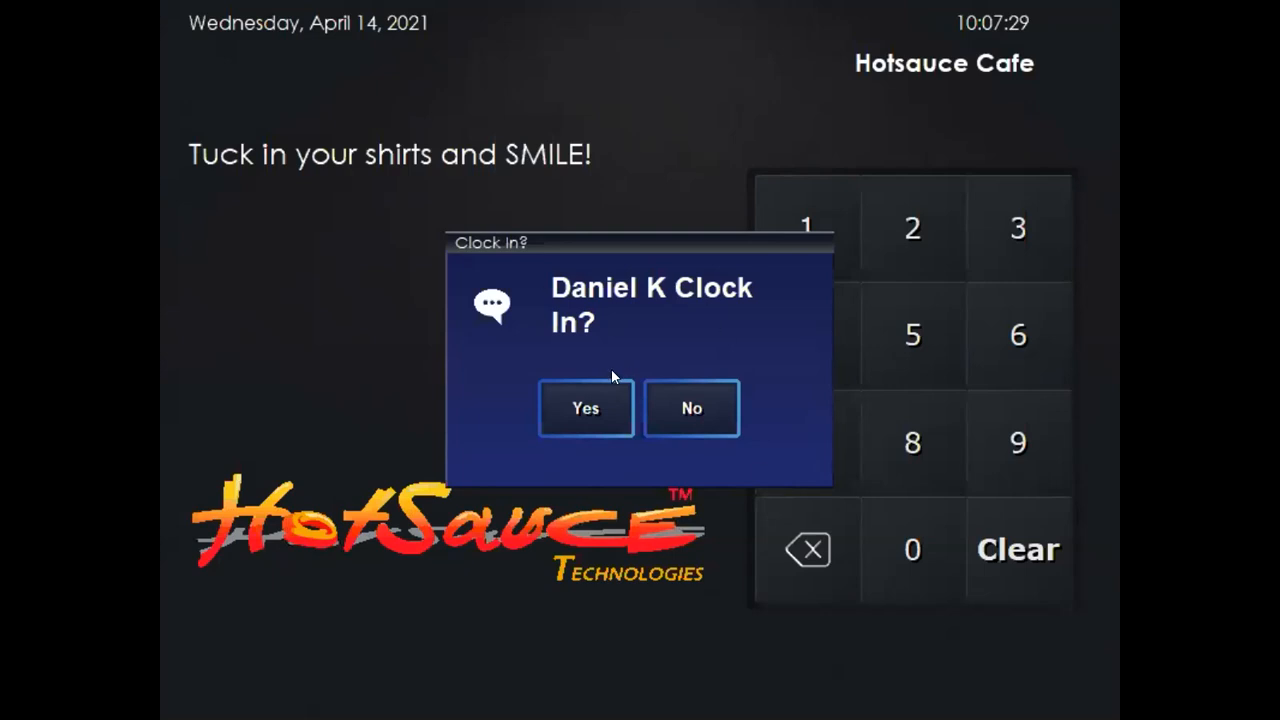
Answer Yes to the Clock In? prompt so the position roles appear
click(592, 392)
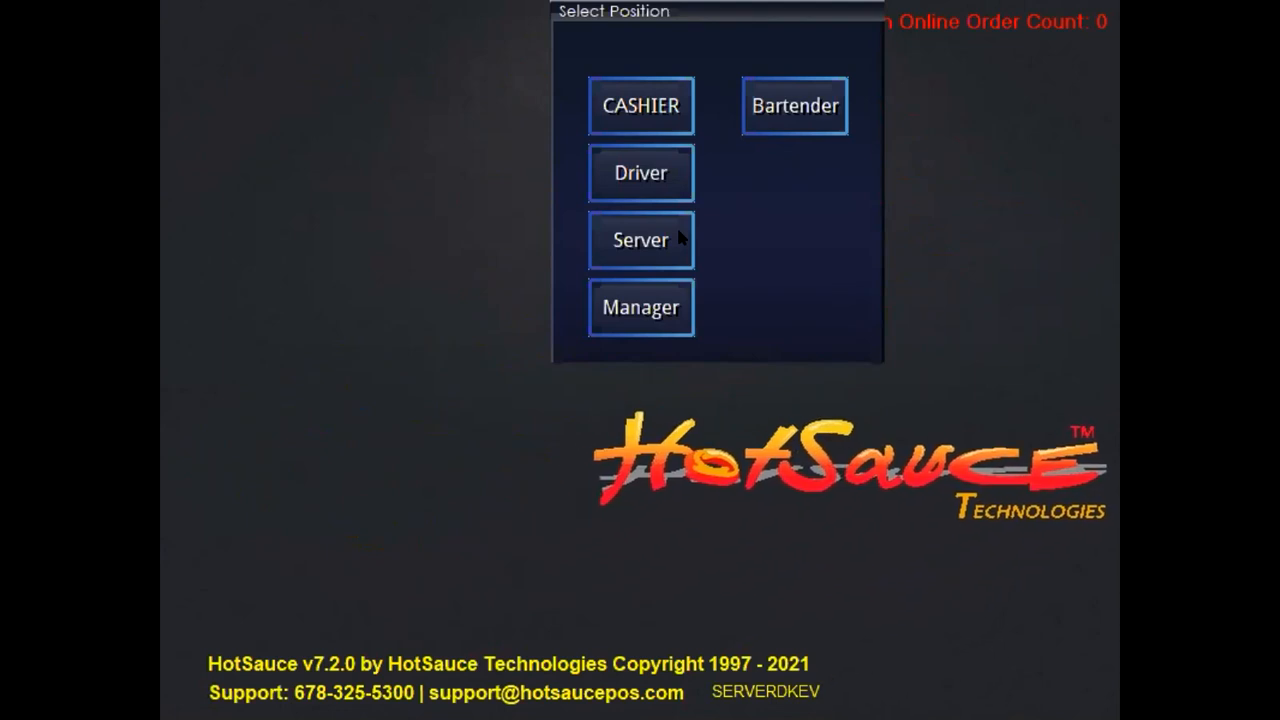
Clock in as Server and acknowledge the 86 Items notice
click(631, 243)
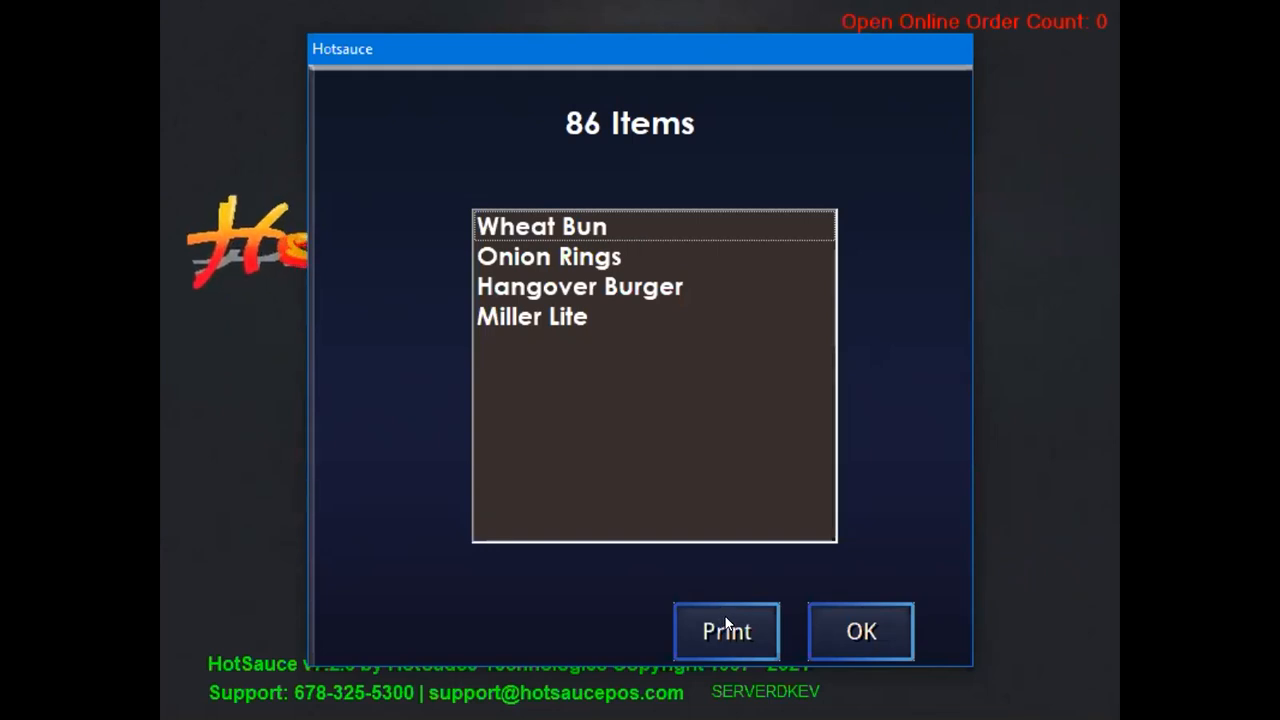
click(855, 628)
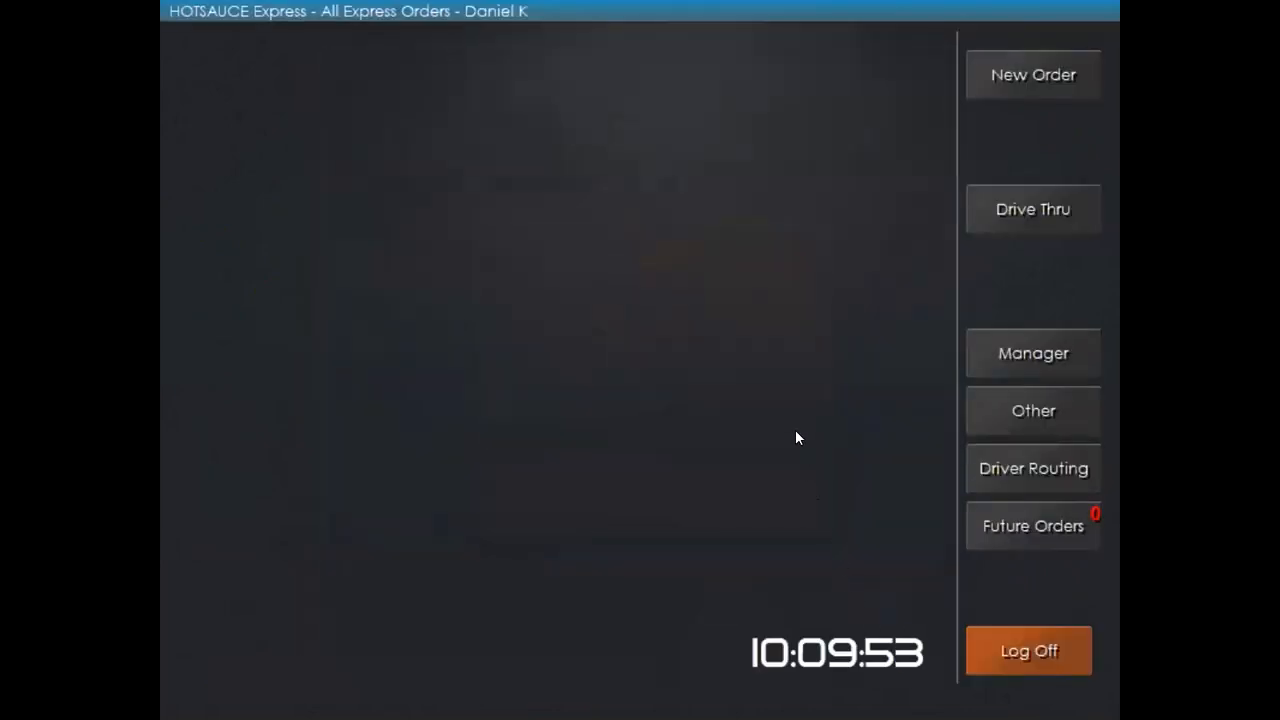
Log off, log back in with the passcode, and start a new Eat Here order
click(1054, 653)
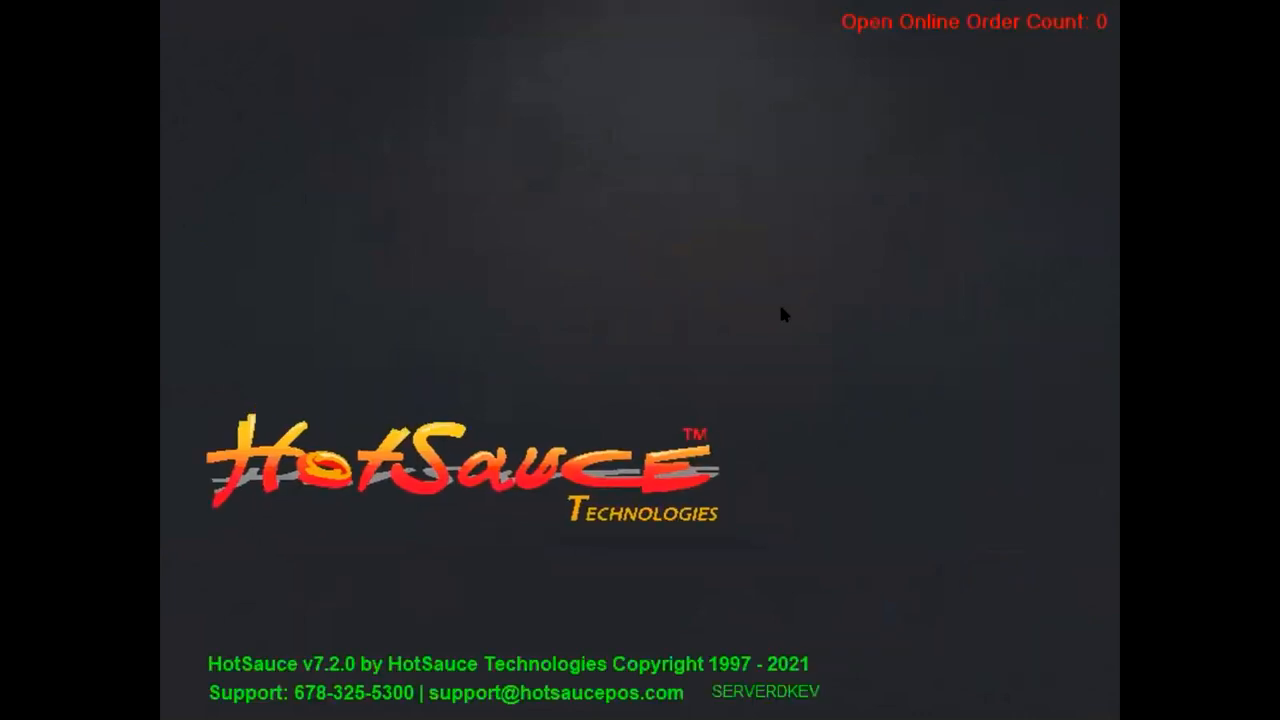
click(1005, 221)
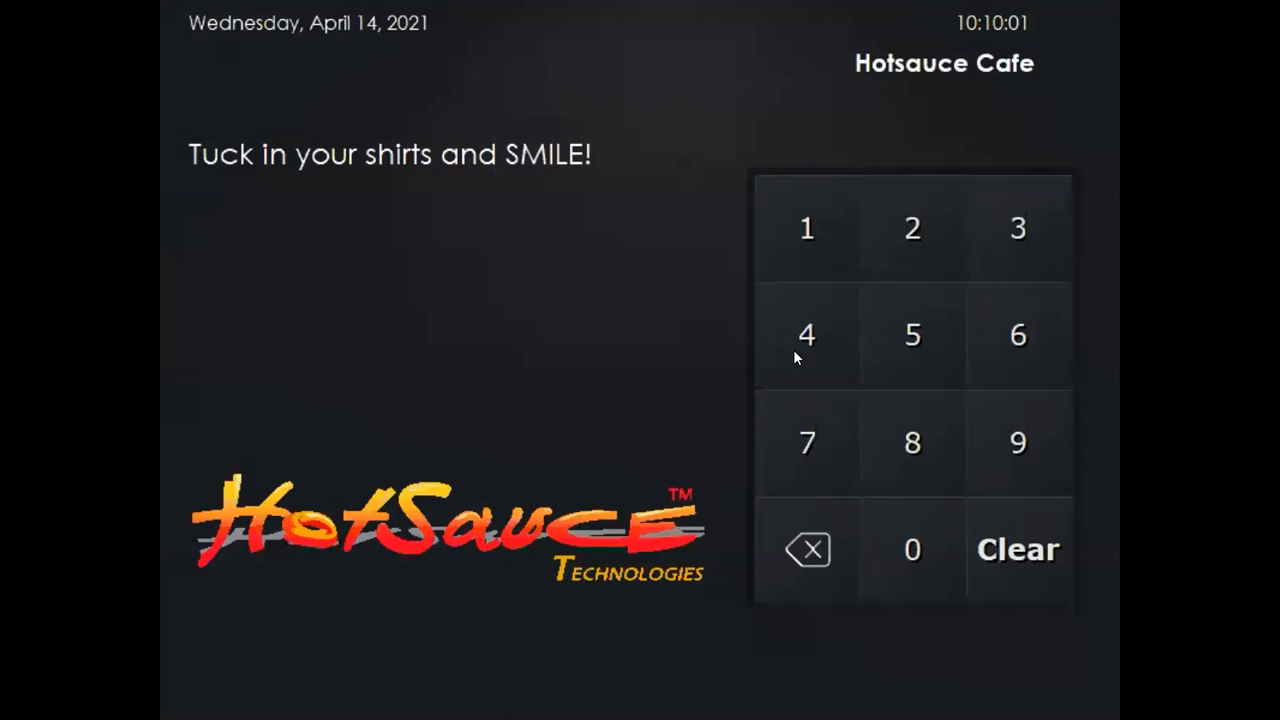
click(793, 350)
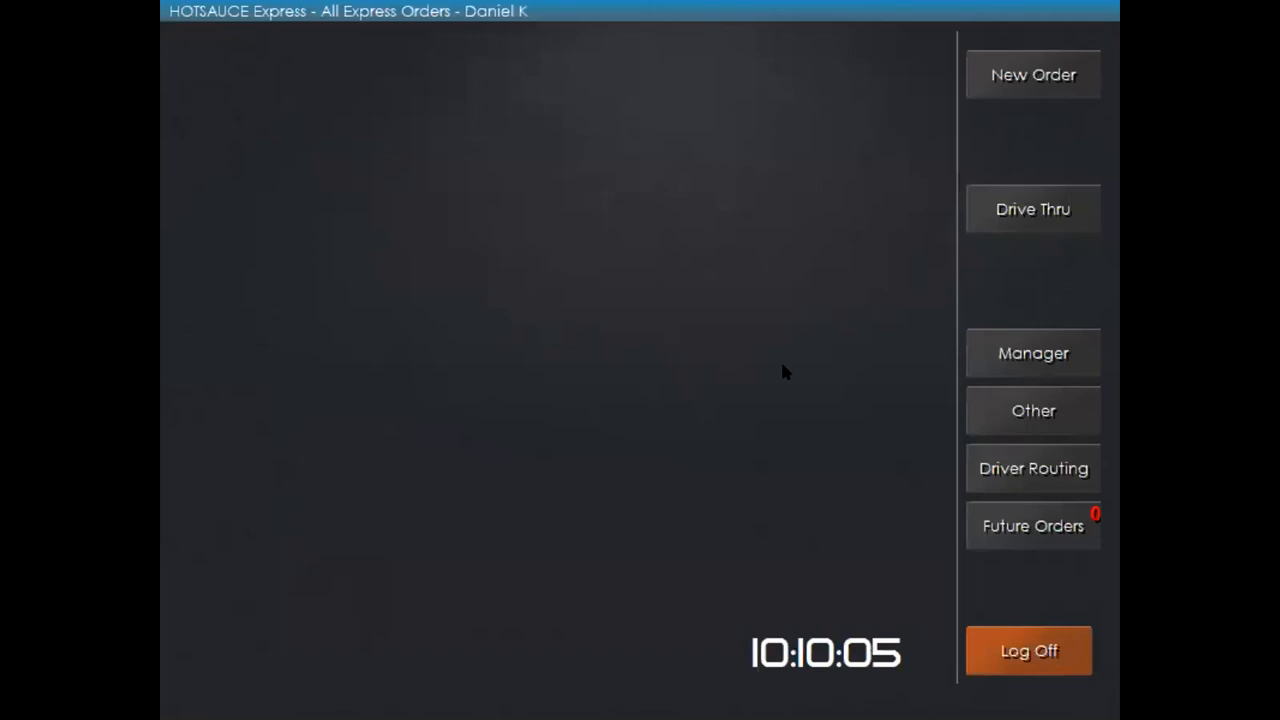
click(1032, 73)
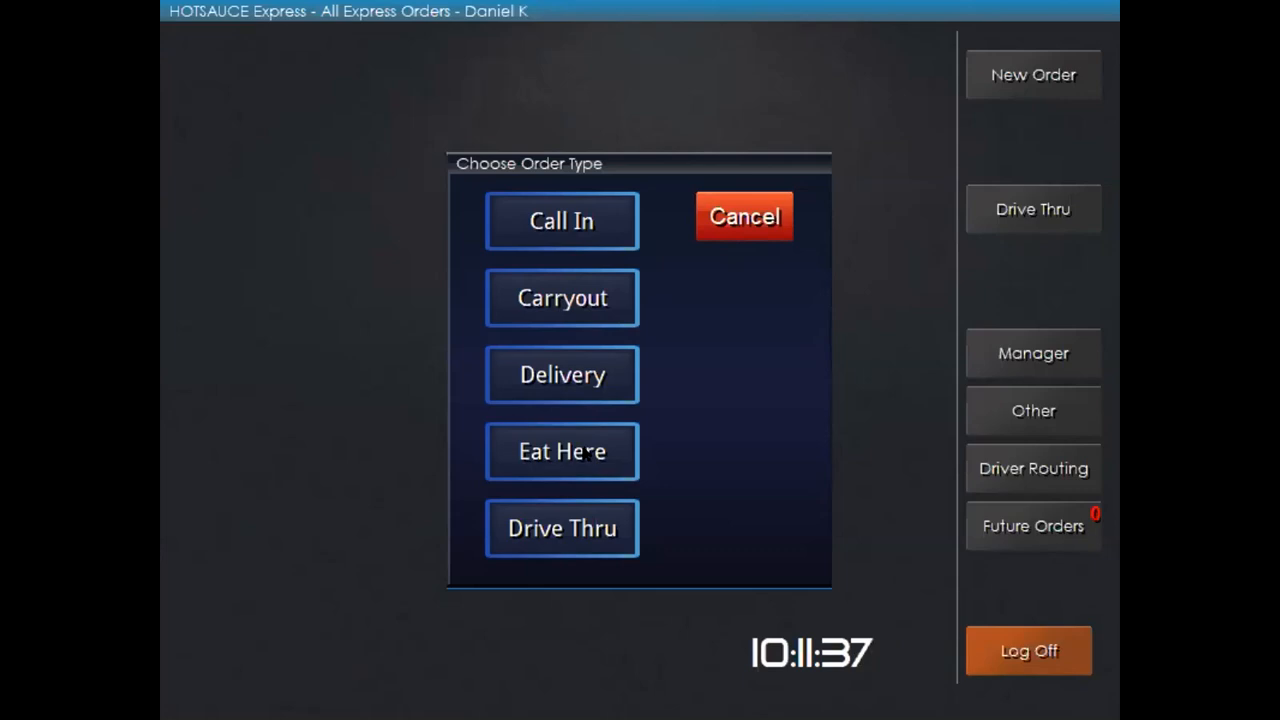
click(576, 454)
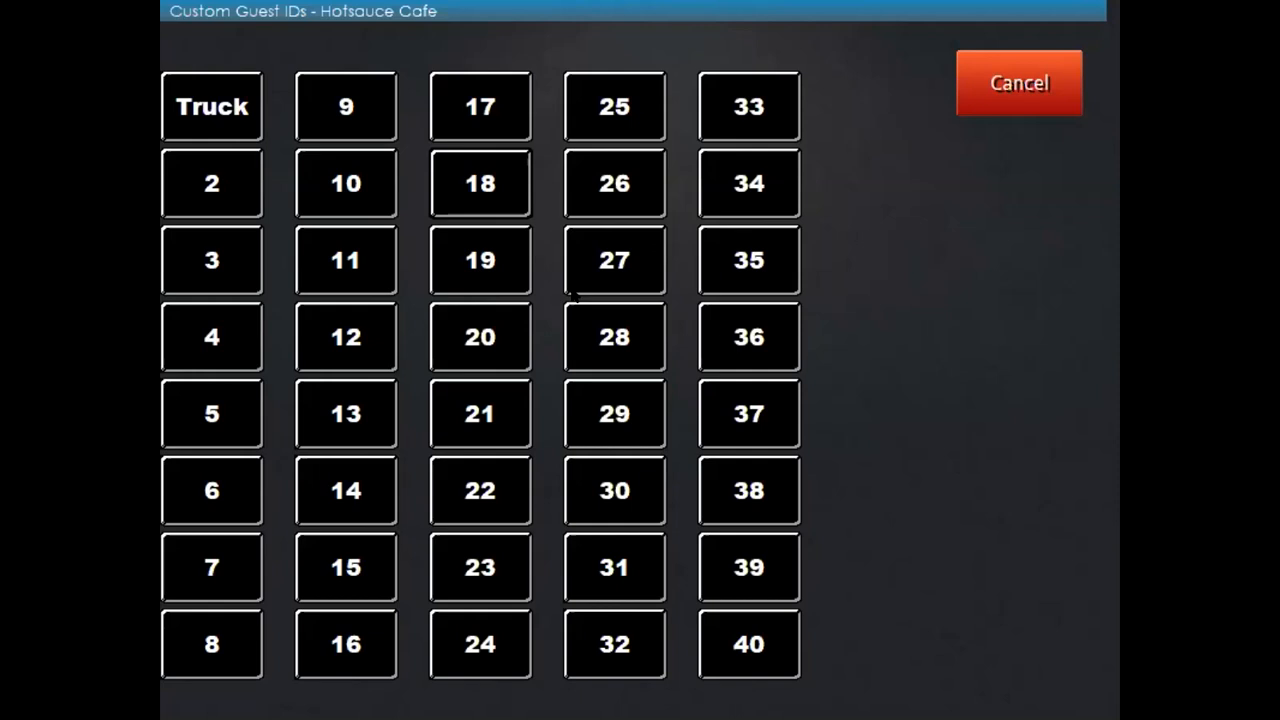
Assign guest ID 4 to the new eat-here order
click(210, 330)
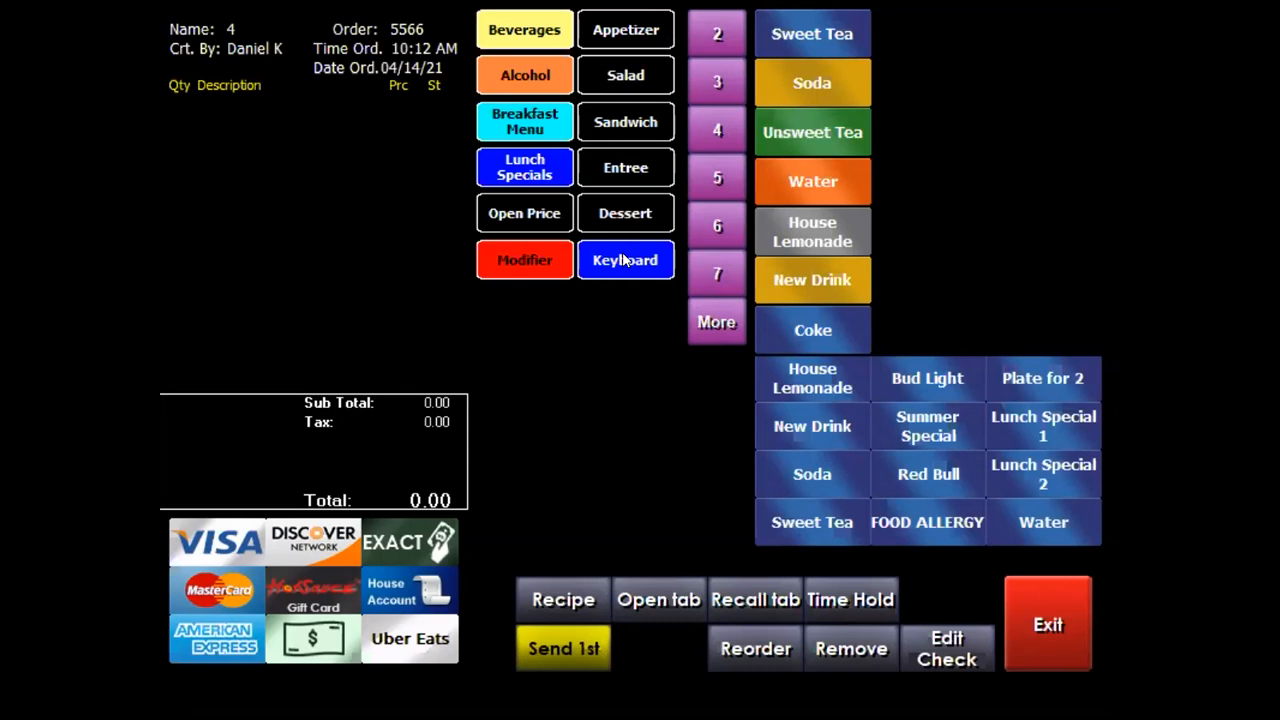
click(616, 30)
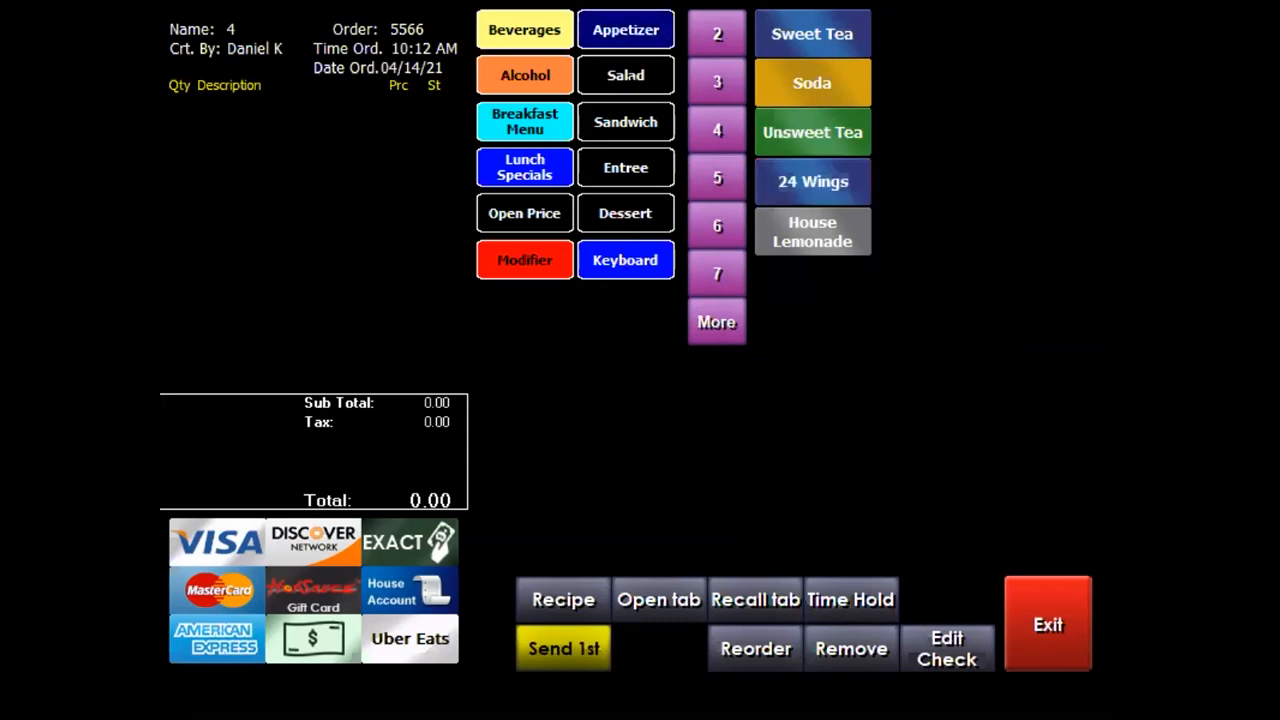
click(627, 80)
click(628, 122)
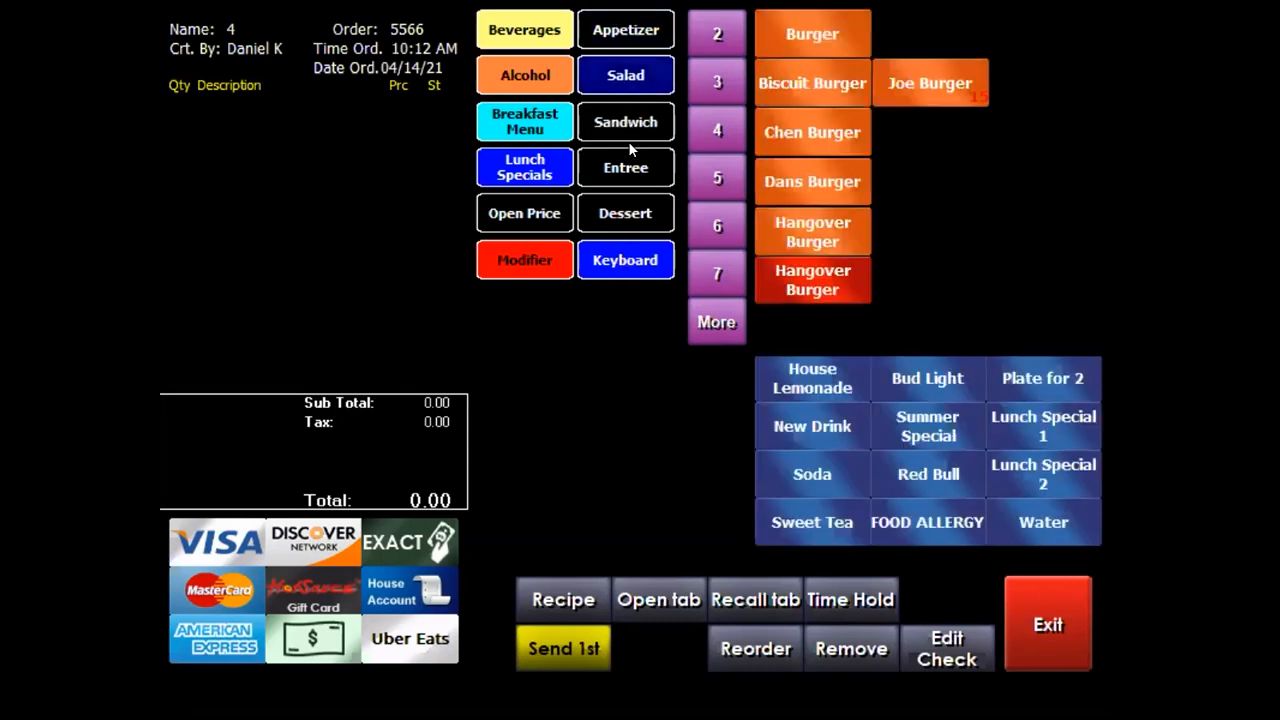
click(627, 168)
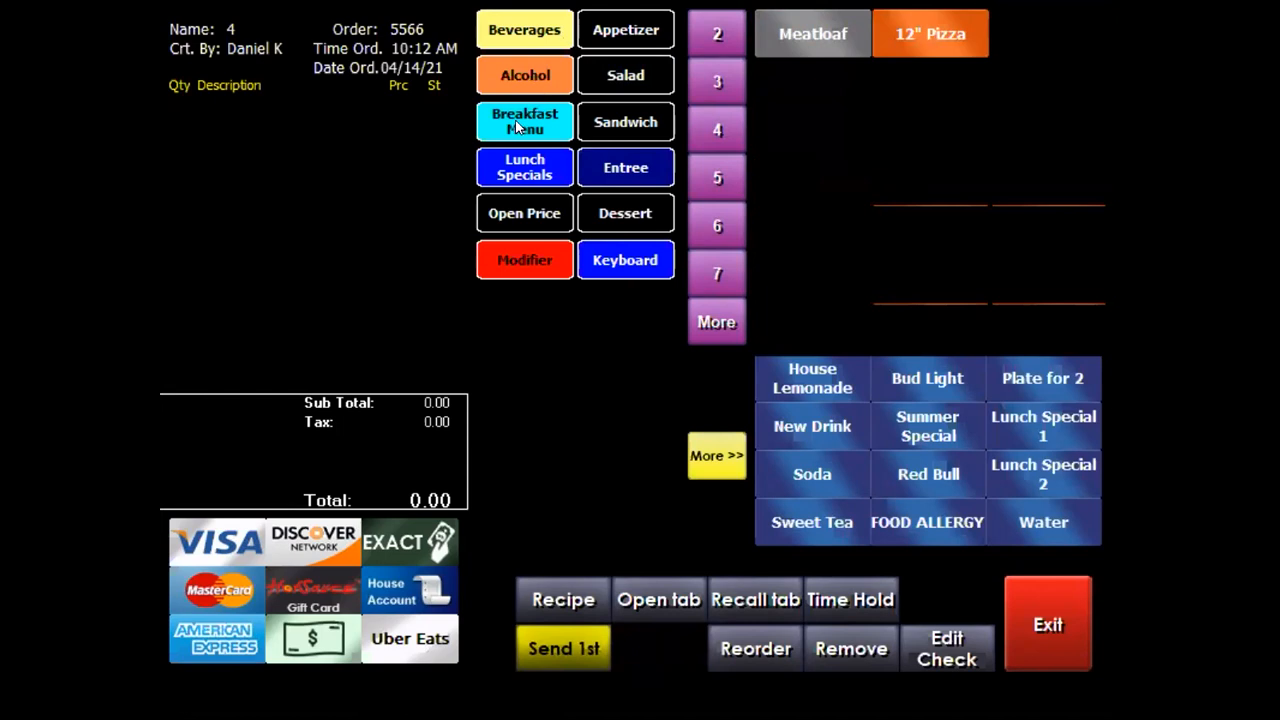
click(518, 126)
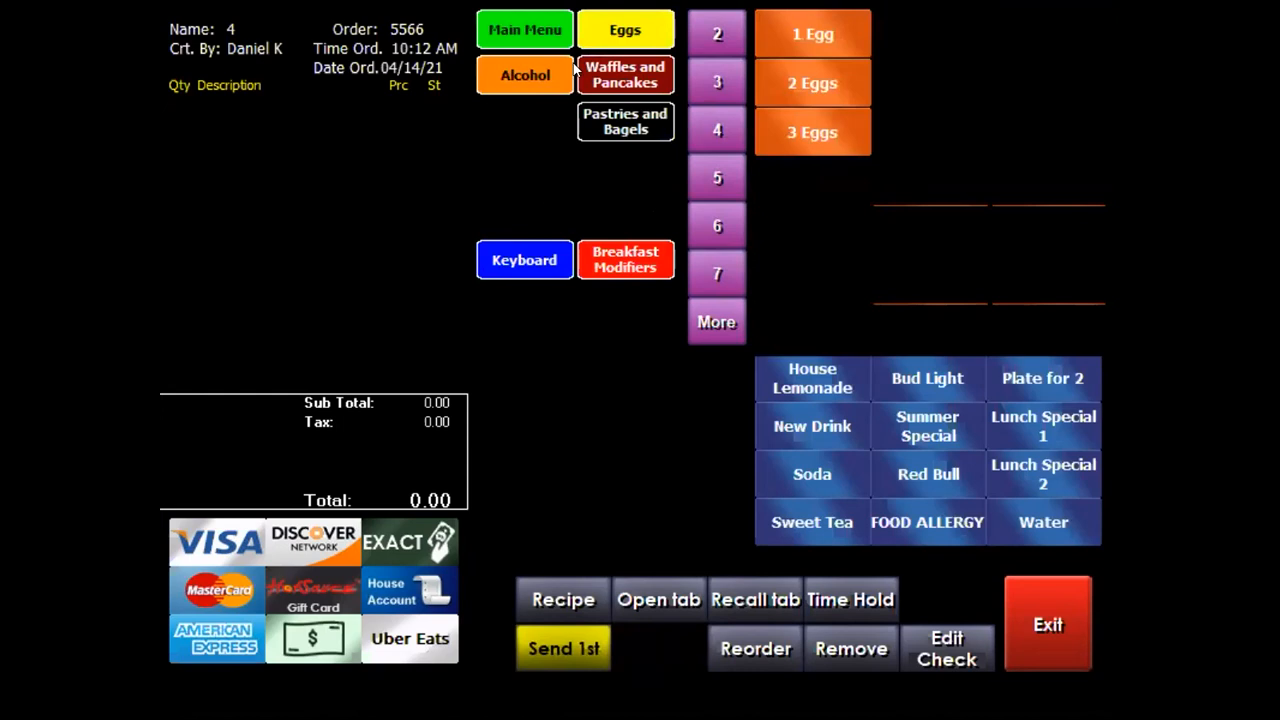
click(517, 68)
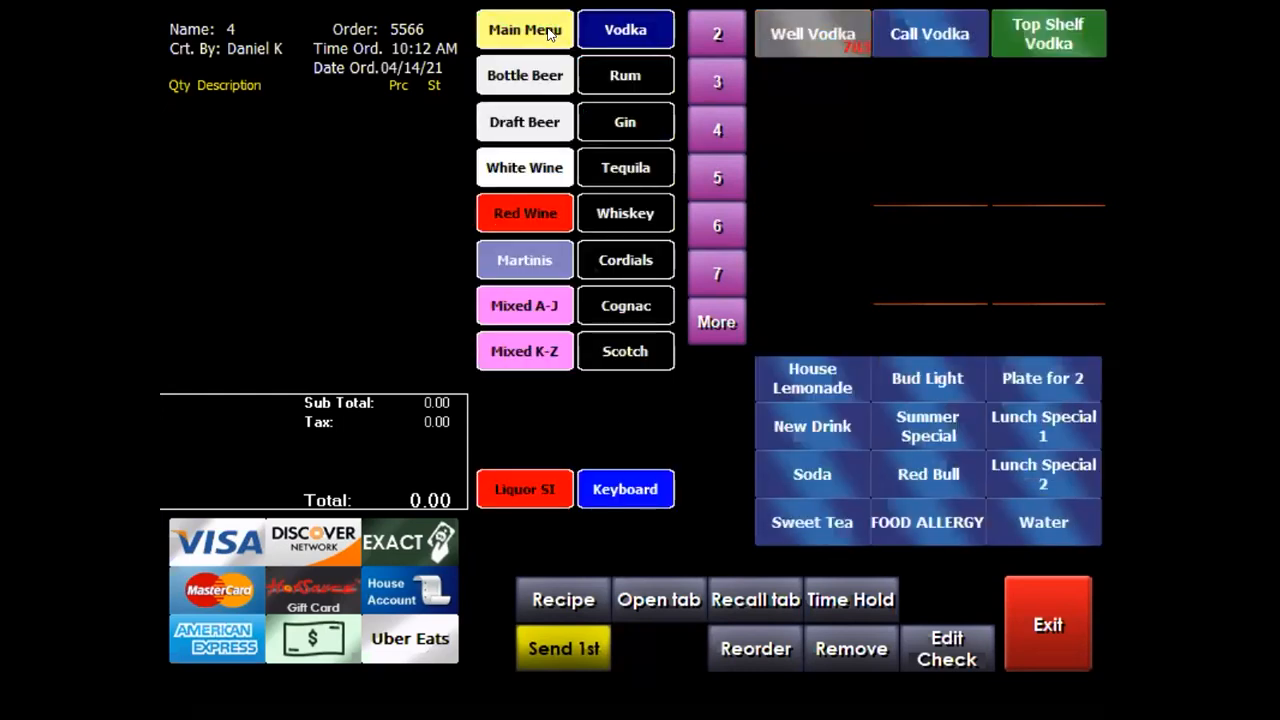
click(517, 37)
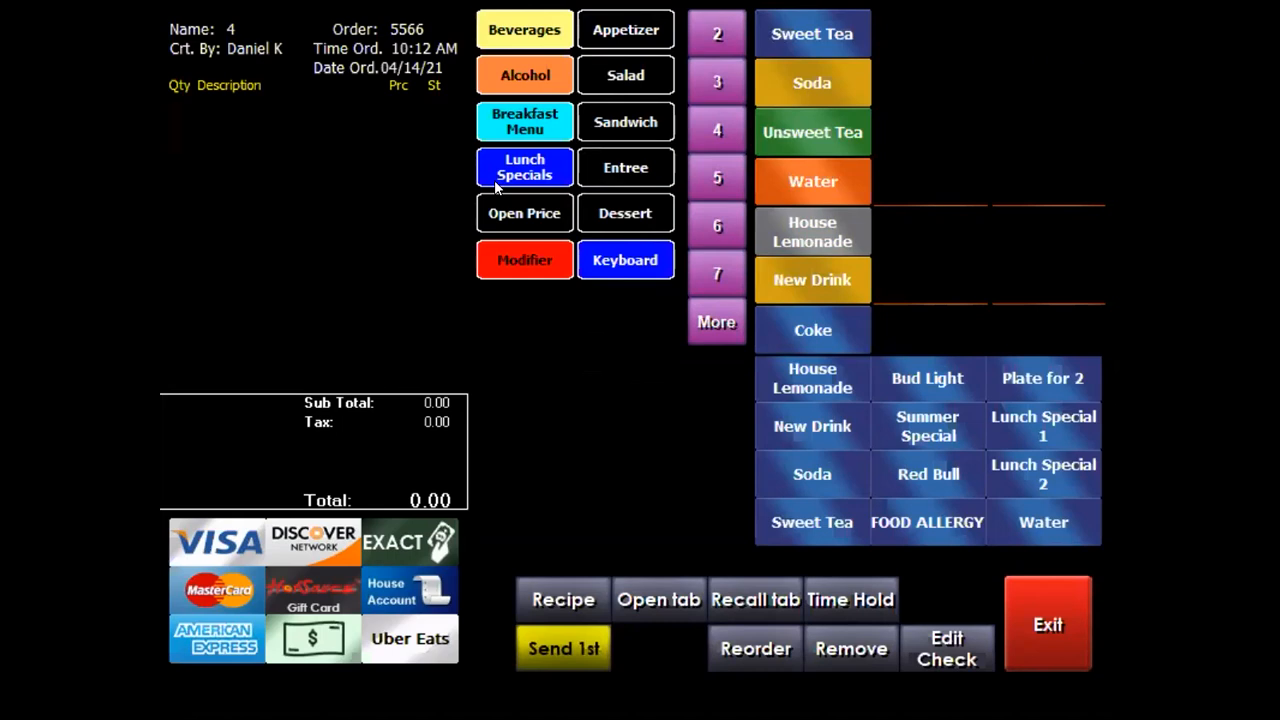
Browse the sandwich/burger items and page through all the entree items
click(628, 124)
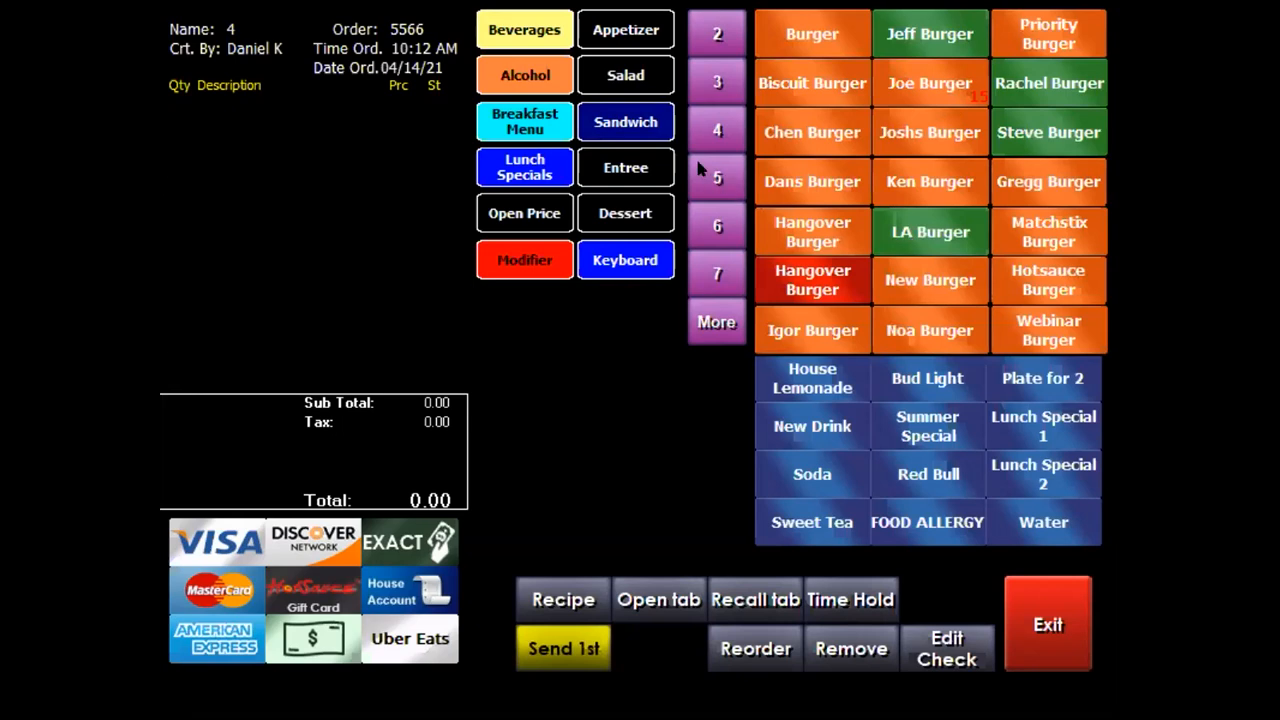
click(609, 168)
click(706, 455)
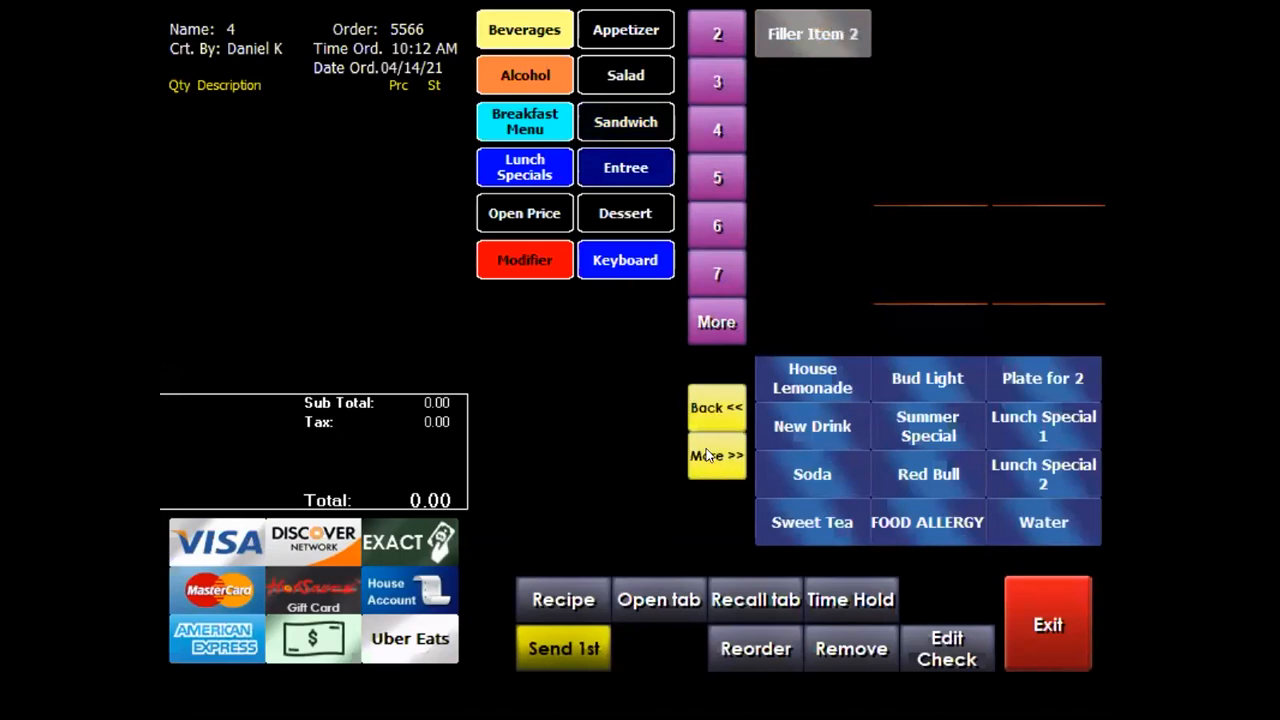
click(719, 455)
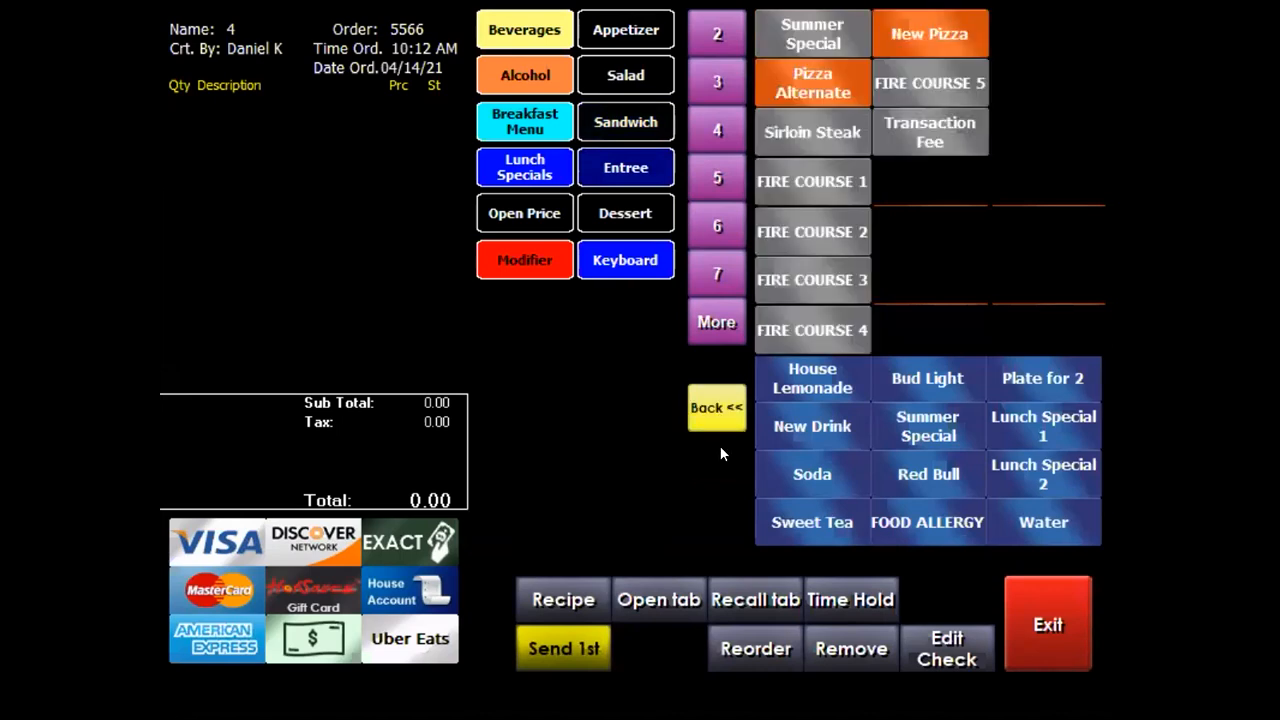
Browse the draft beers A–Z in the alcohol menu, then return to the main menu
click(548, 88)
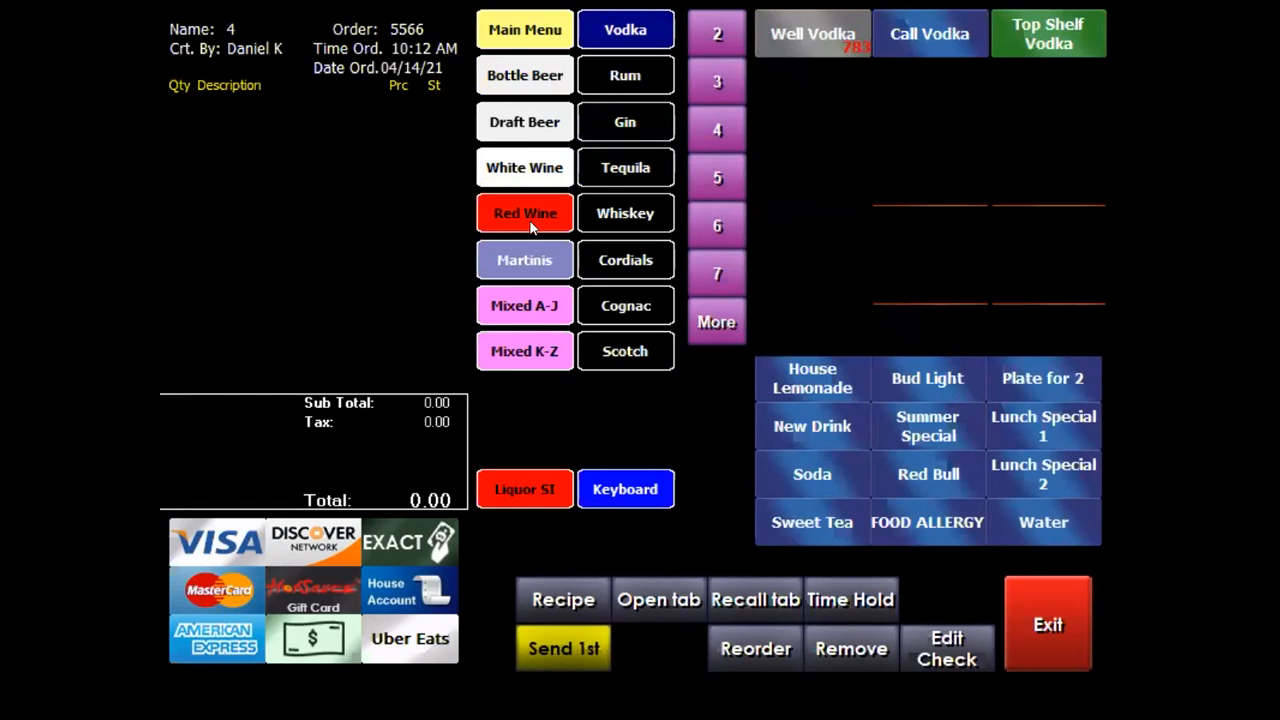
click(540, 124)
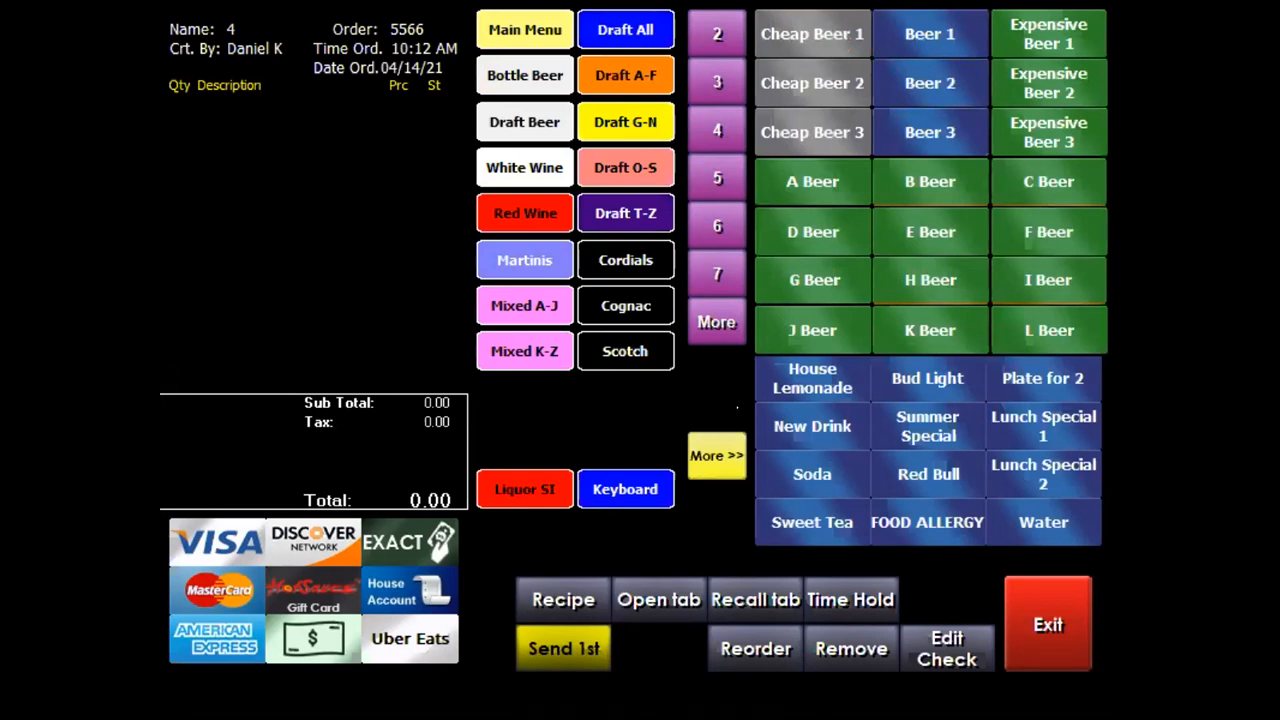
click(722, 455)
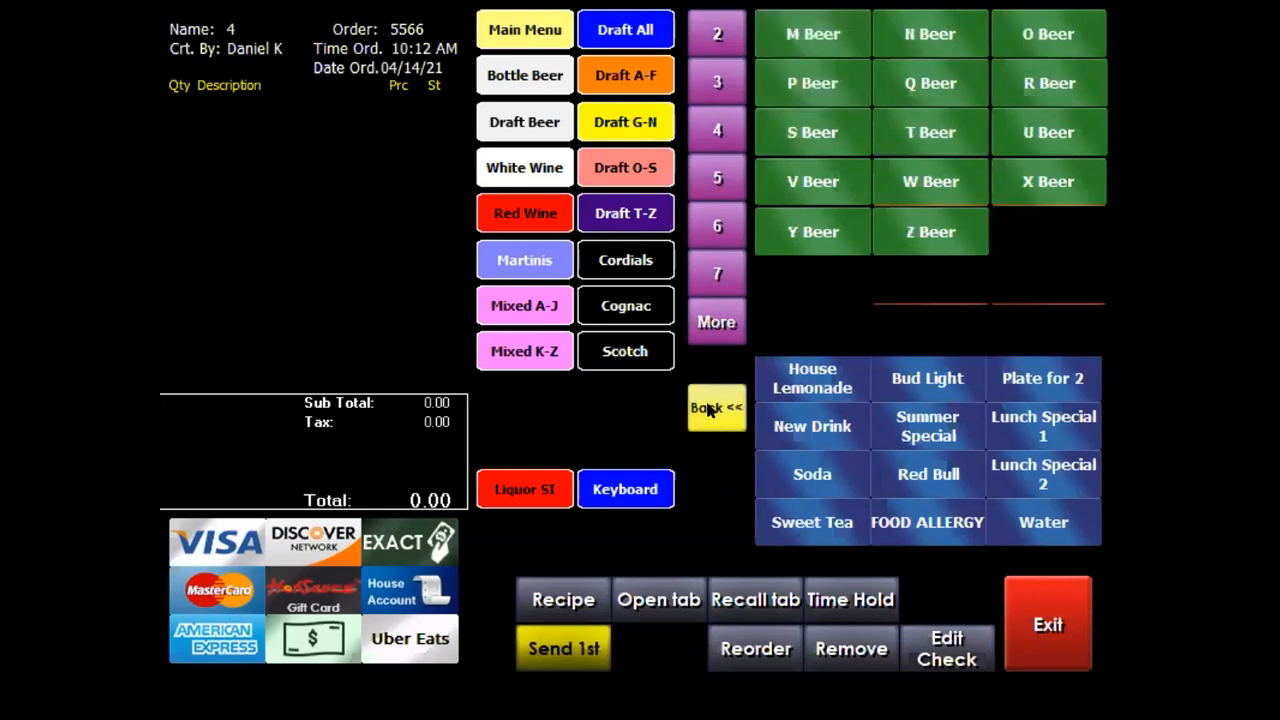
click(710, 408)
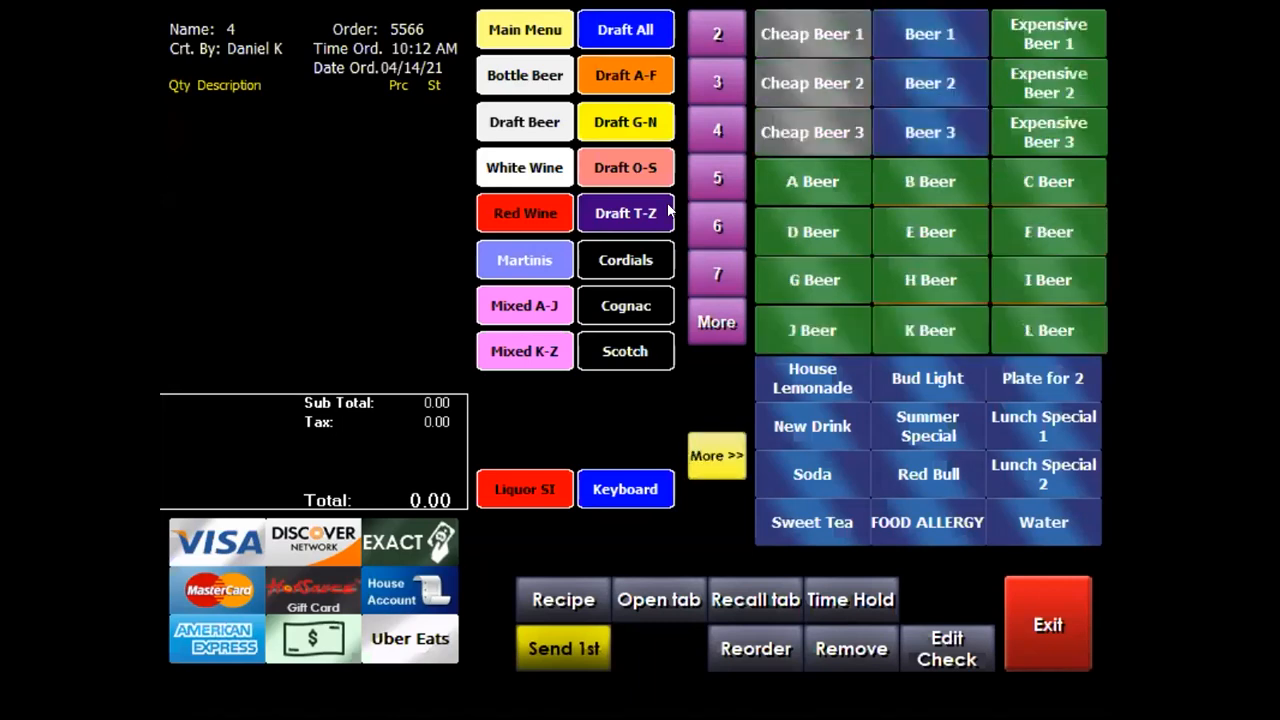
click(621, 66)
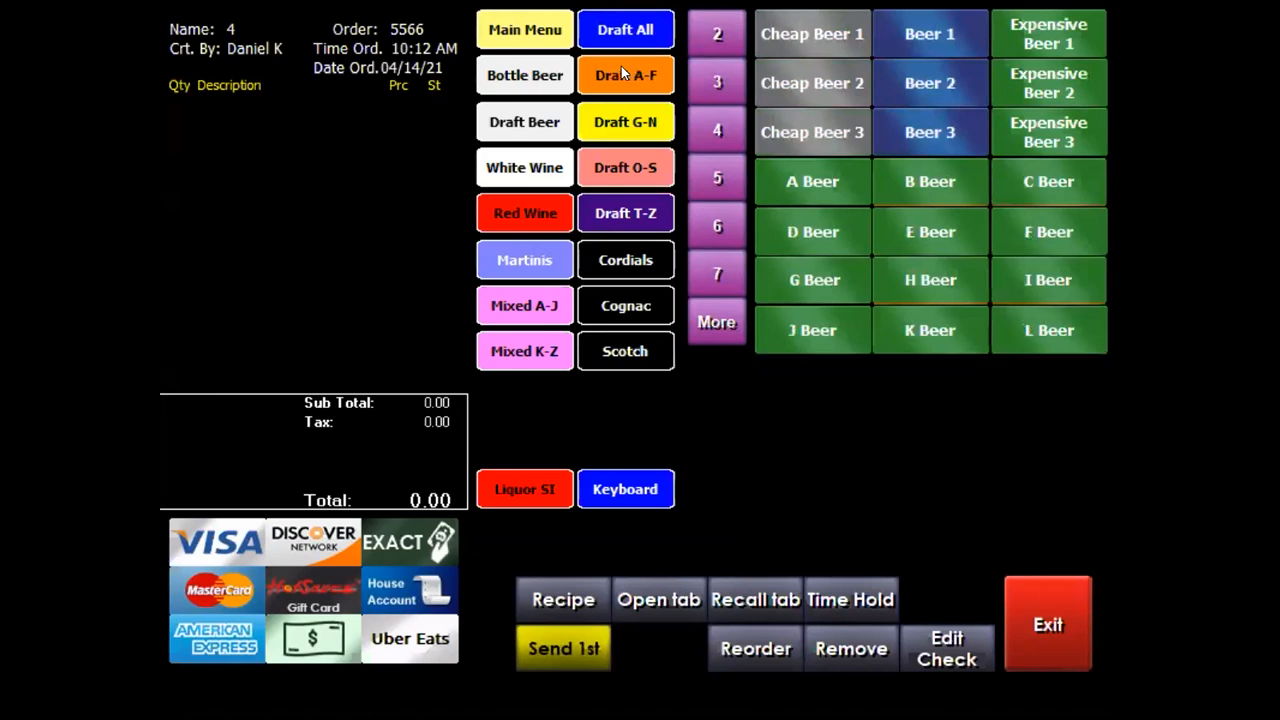
click(643, 131)
click(628, 170)
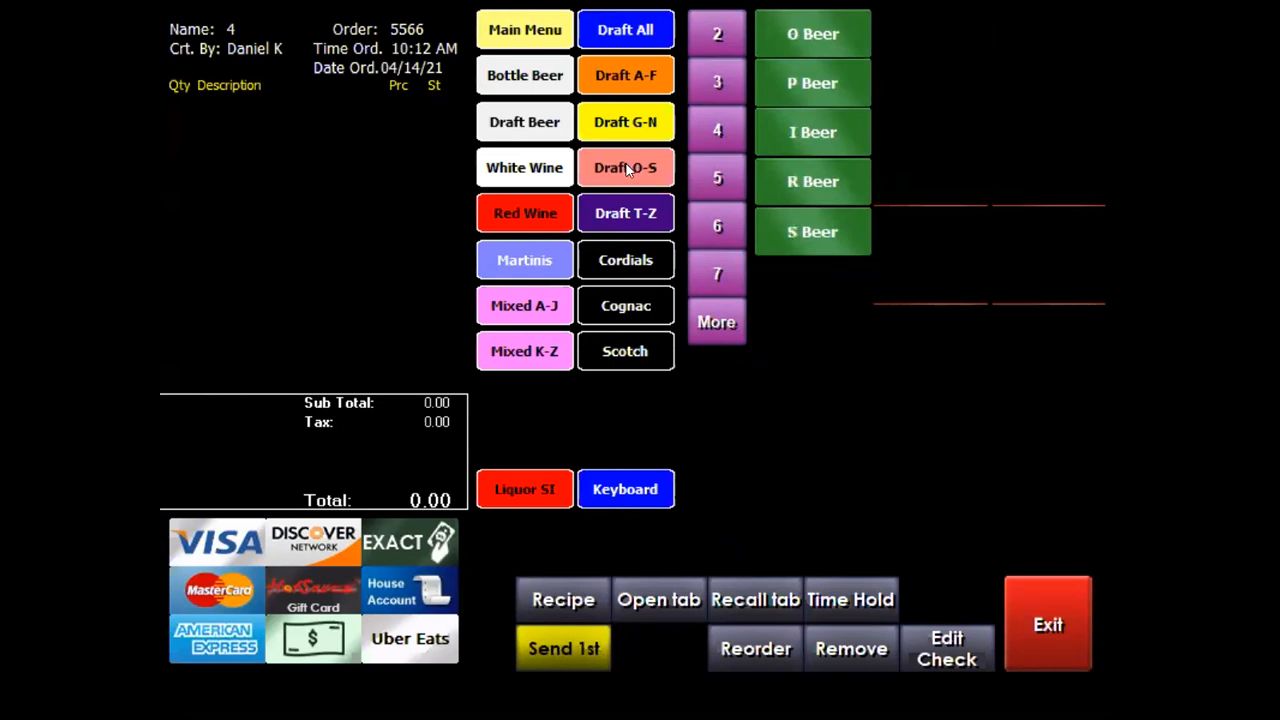
click(633, 210)
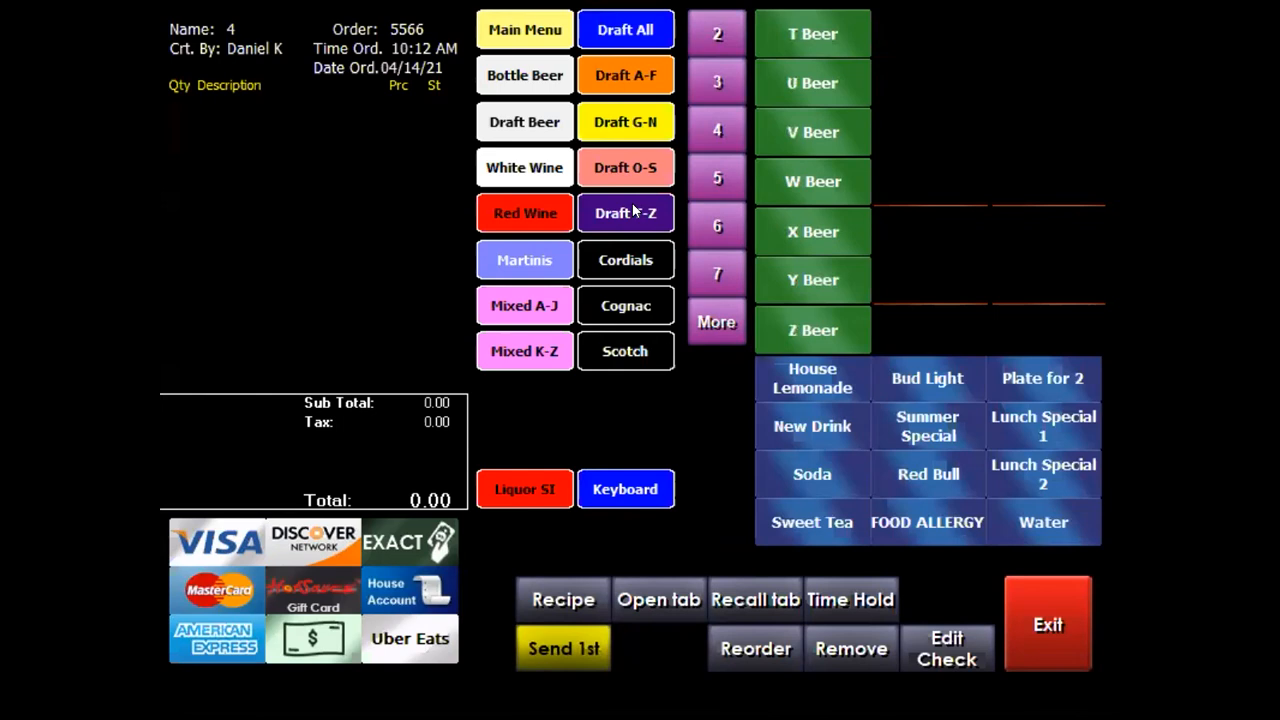
click(518, 30)
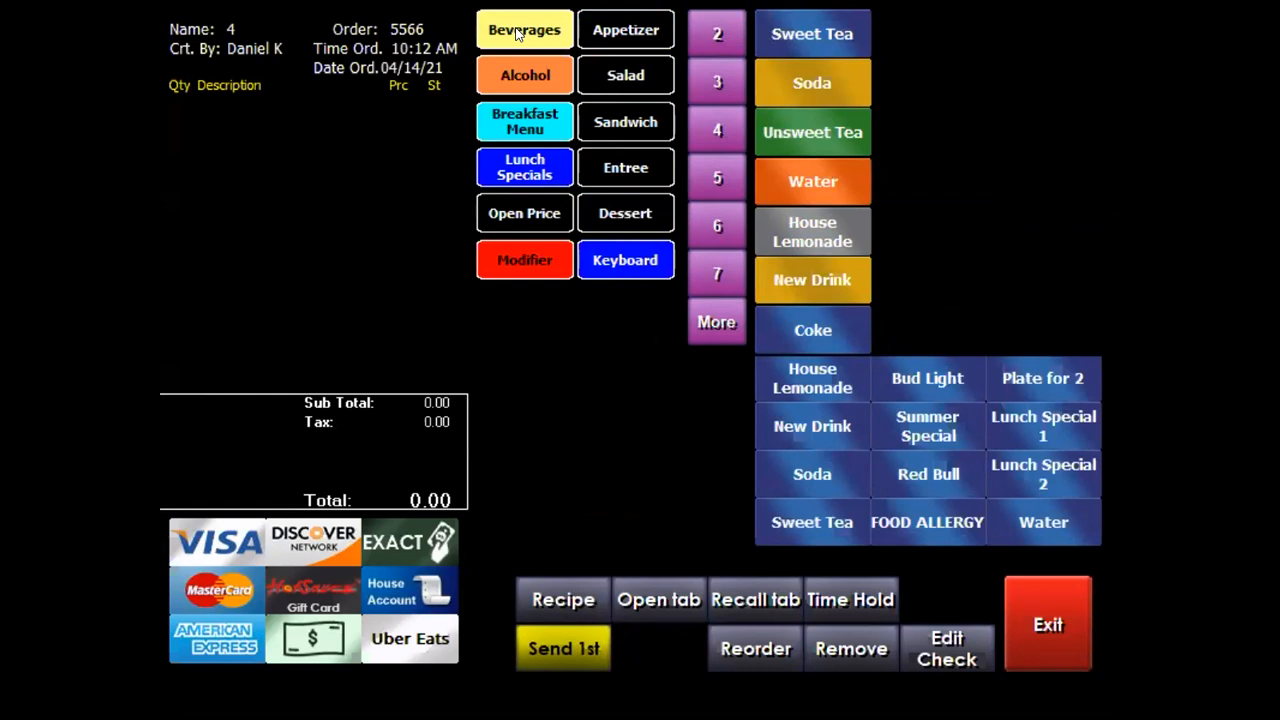
Add a Sweet Tea and a Soda, 2.00 each, to order 5566
click(818, 34)
click(822, 84)
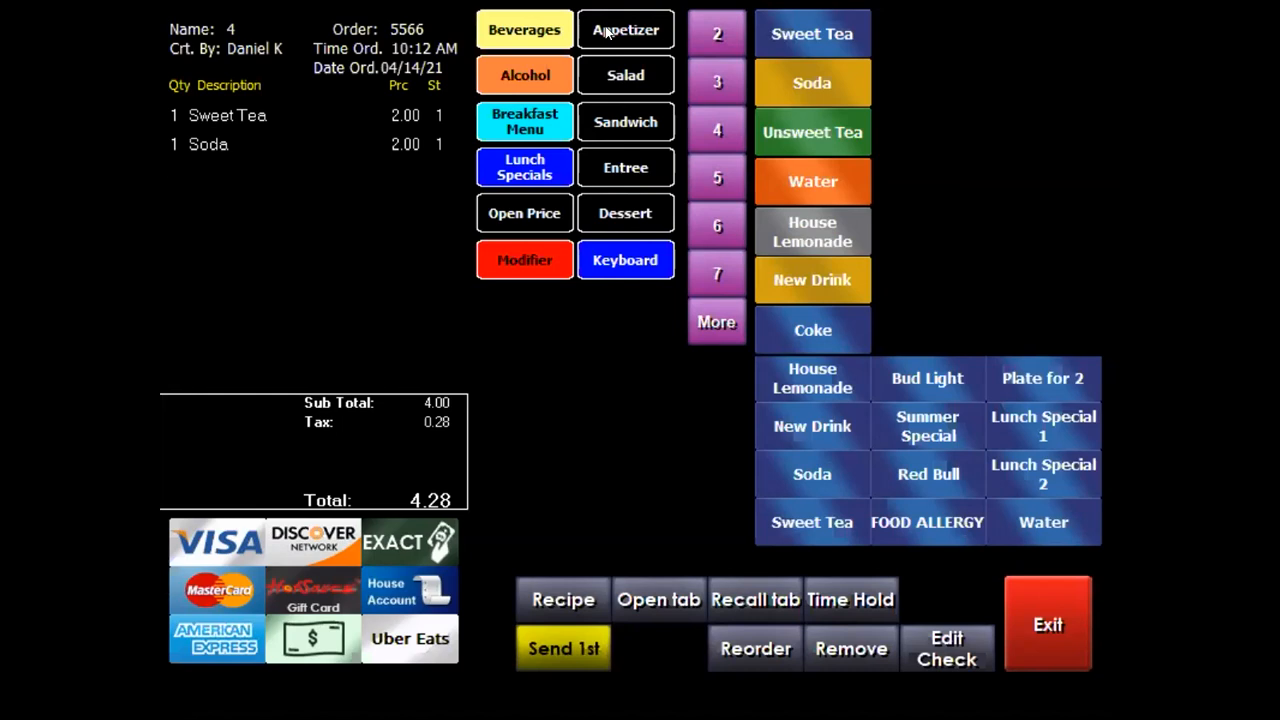
Add 10 Medium Wings with Ranch and Bleu Cheese, plus an extra 0.50 dip of each
click(607, 33)
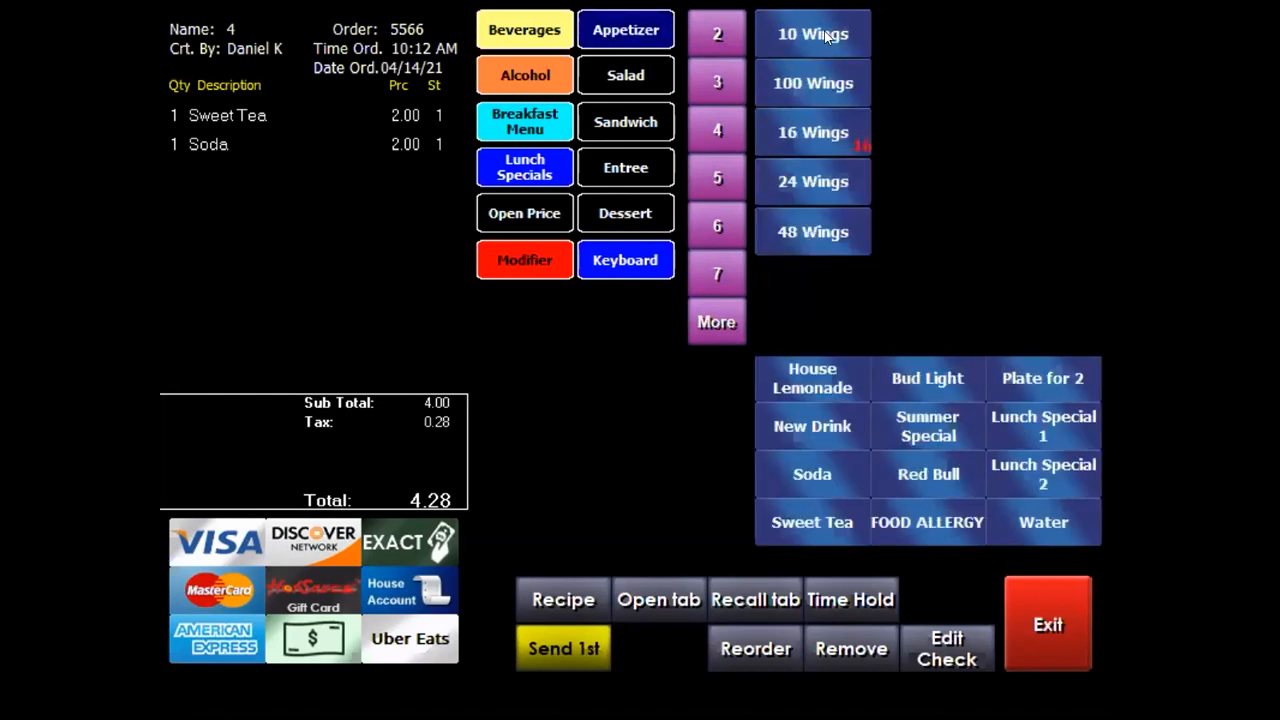
click(826, 36)
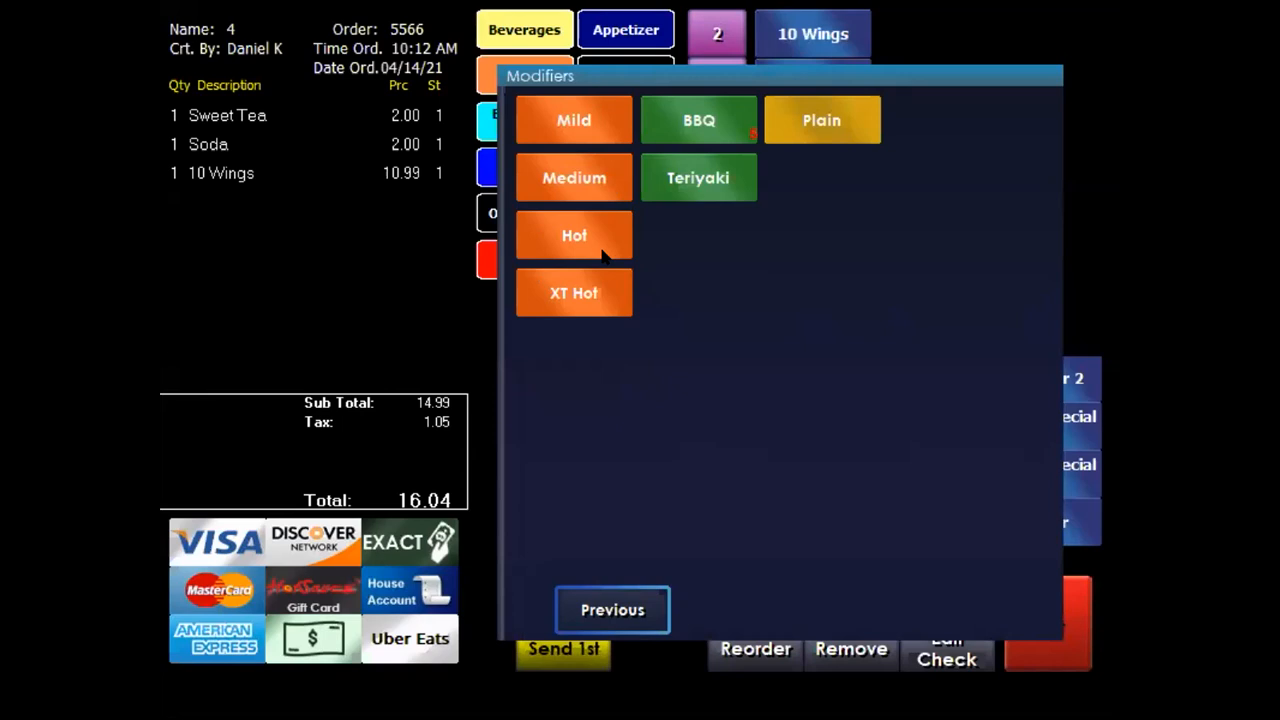
click(572, 178)
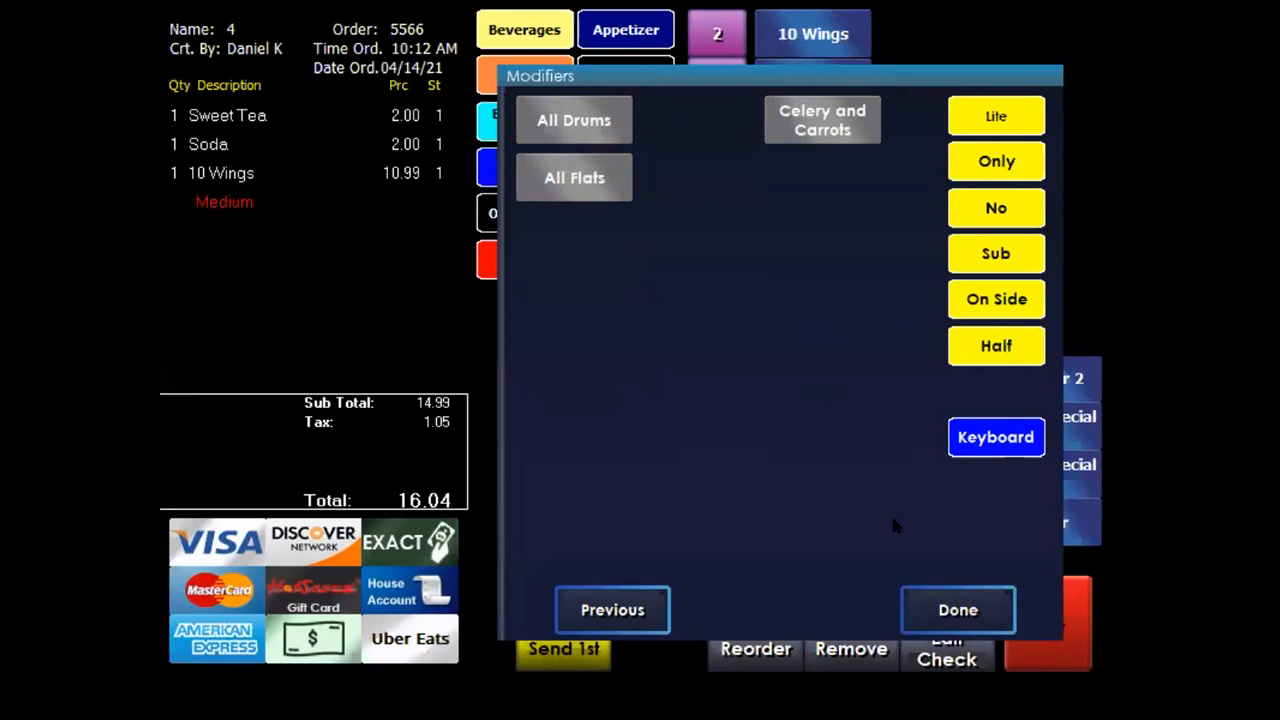
click(973, 612)
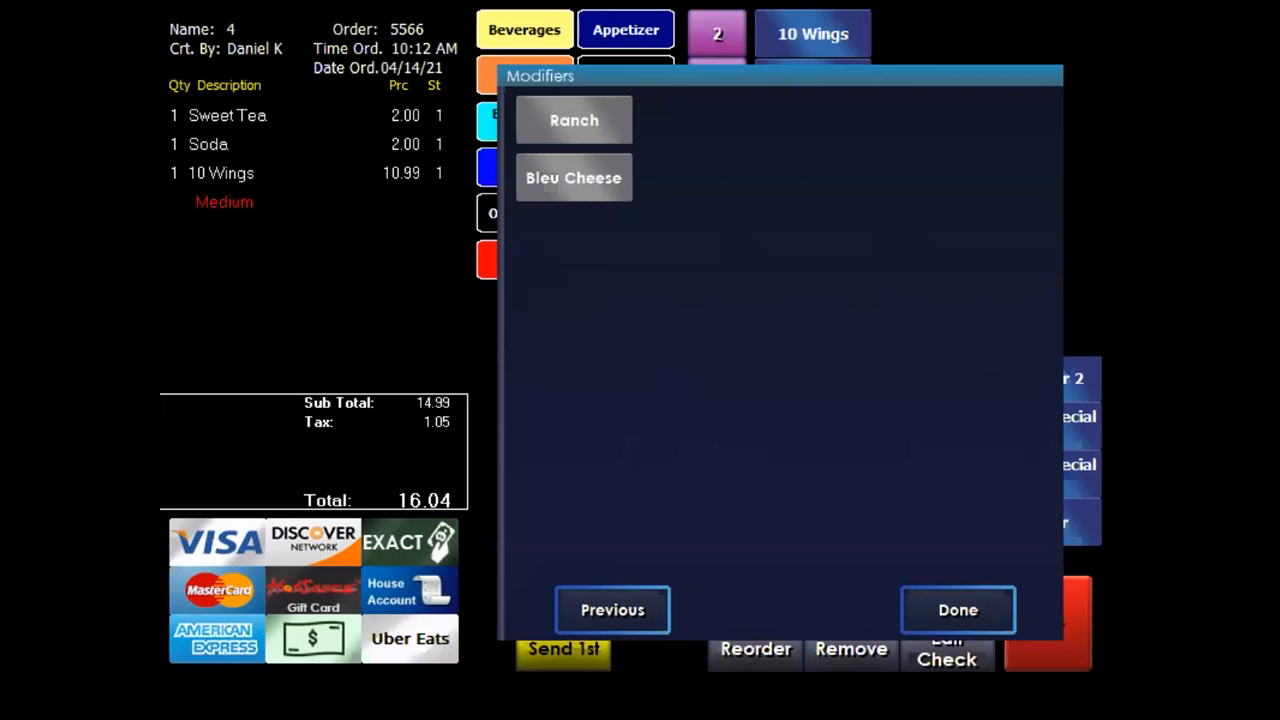
click(602, 130)
click(570, 178)
click(587, 119)
click(573, 181)
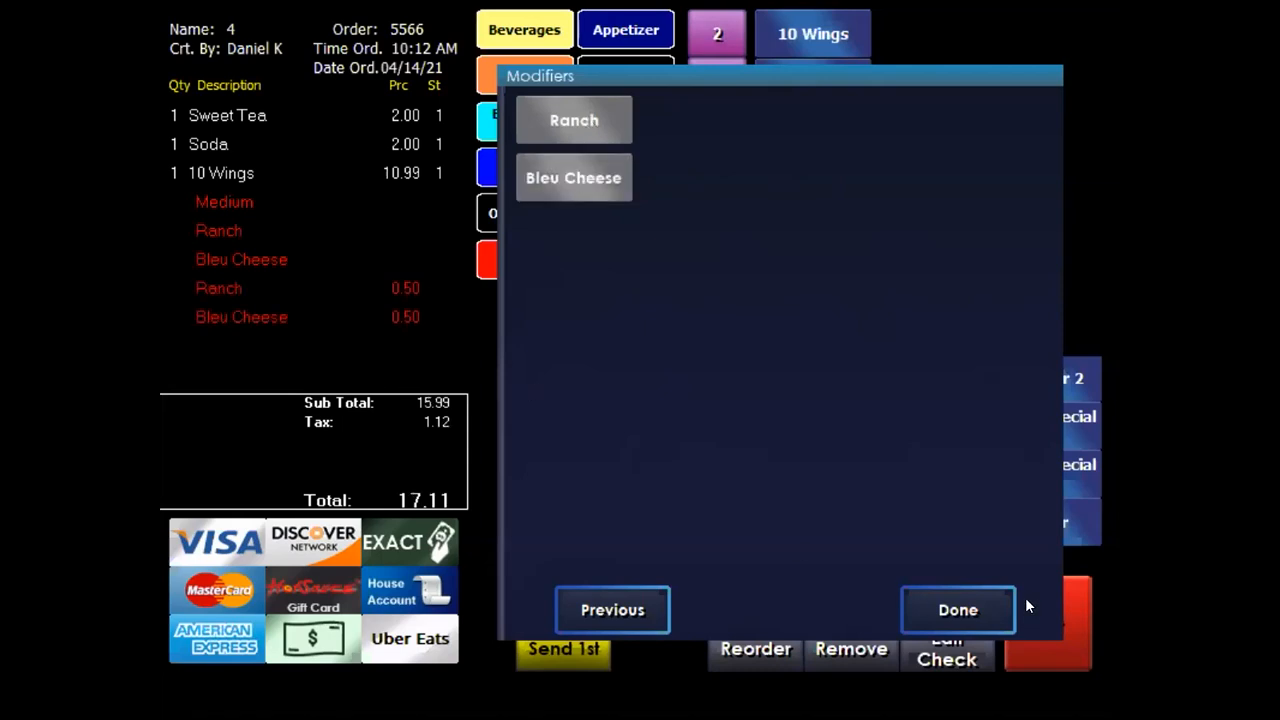
click(970, 593)
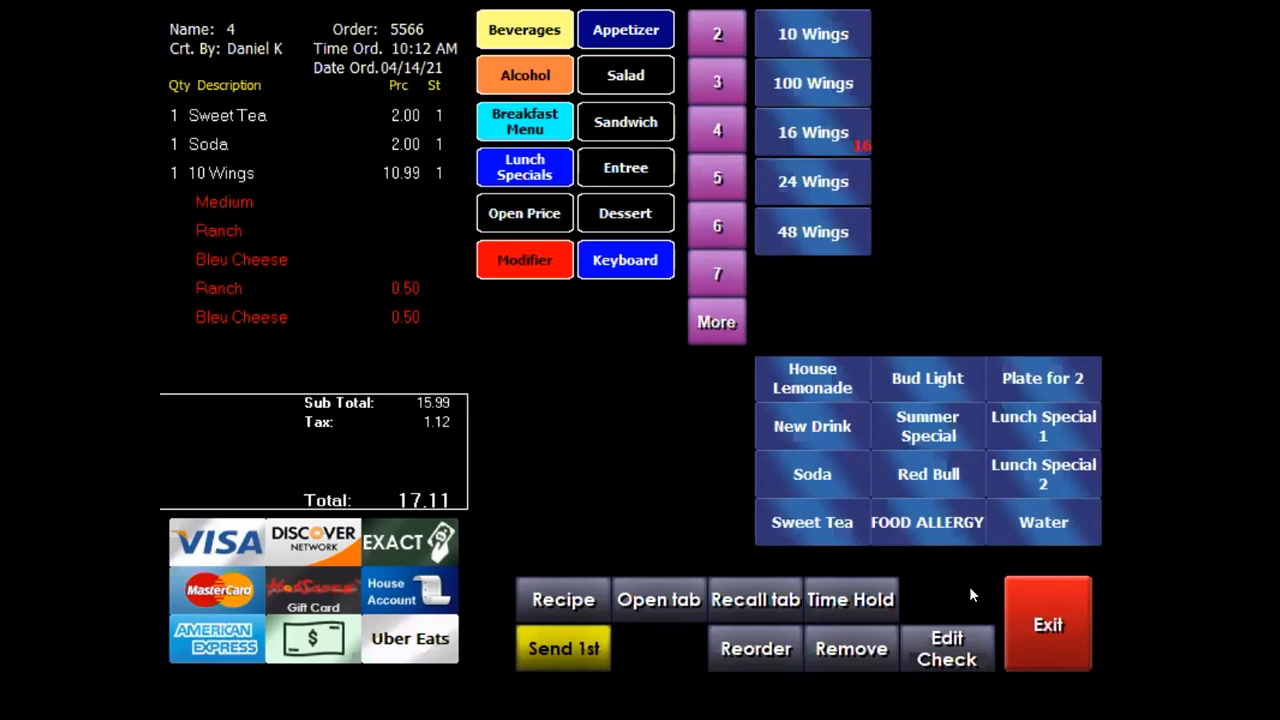
Add a 5.00 bottled Newcastle beer to the order and return to the main menu
click(519, 75)
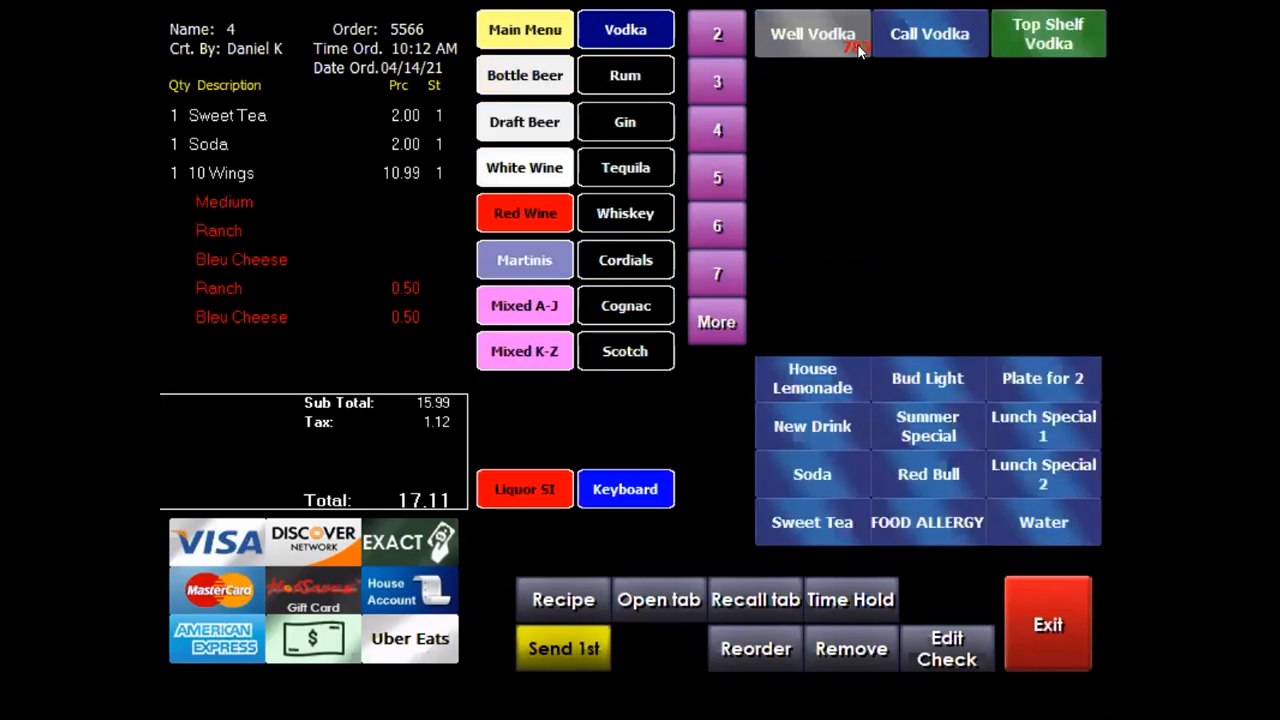
click(511, 84)
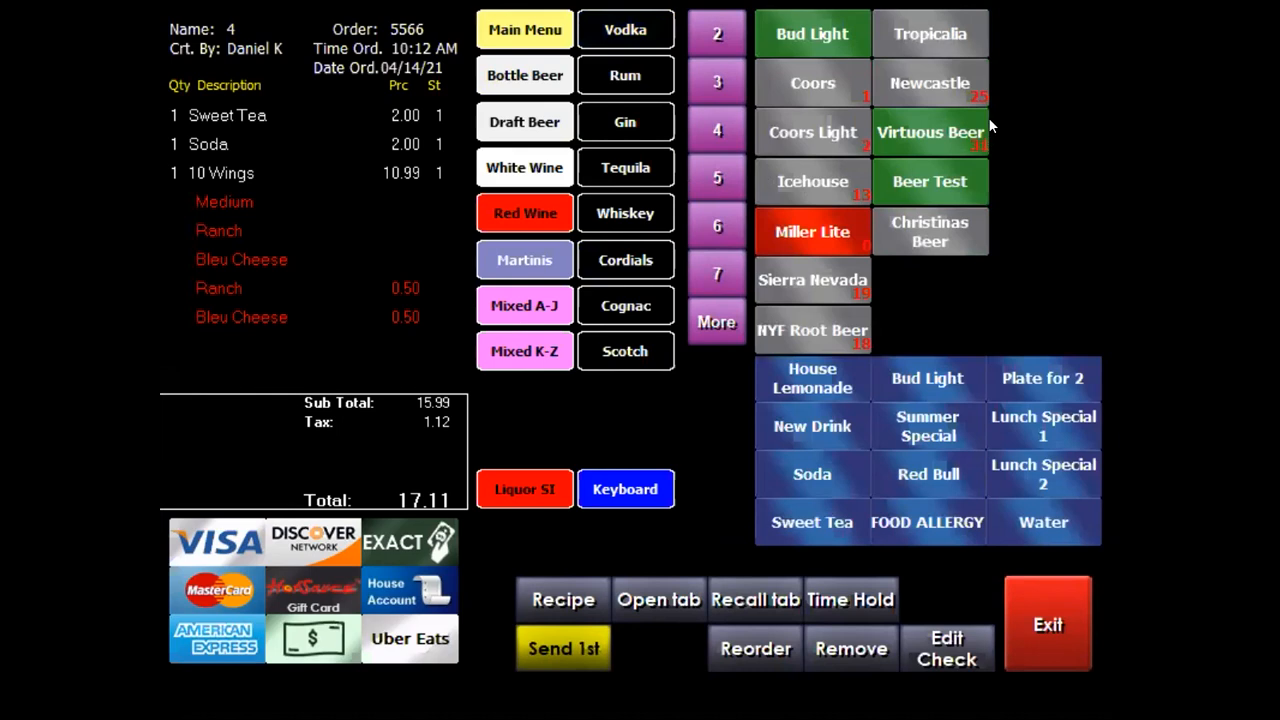
click(952, 88)
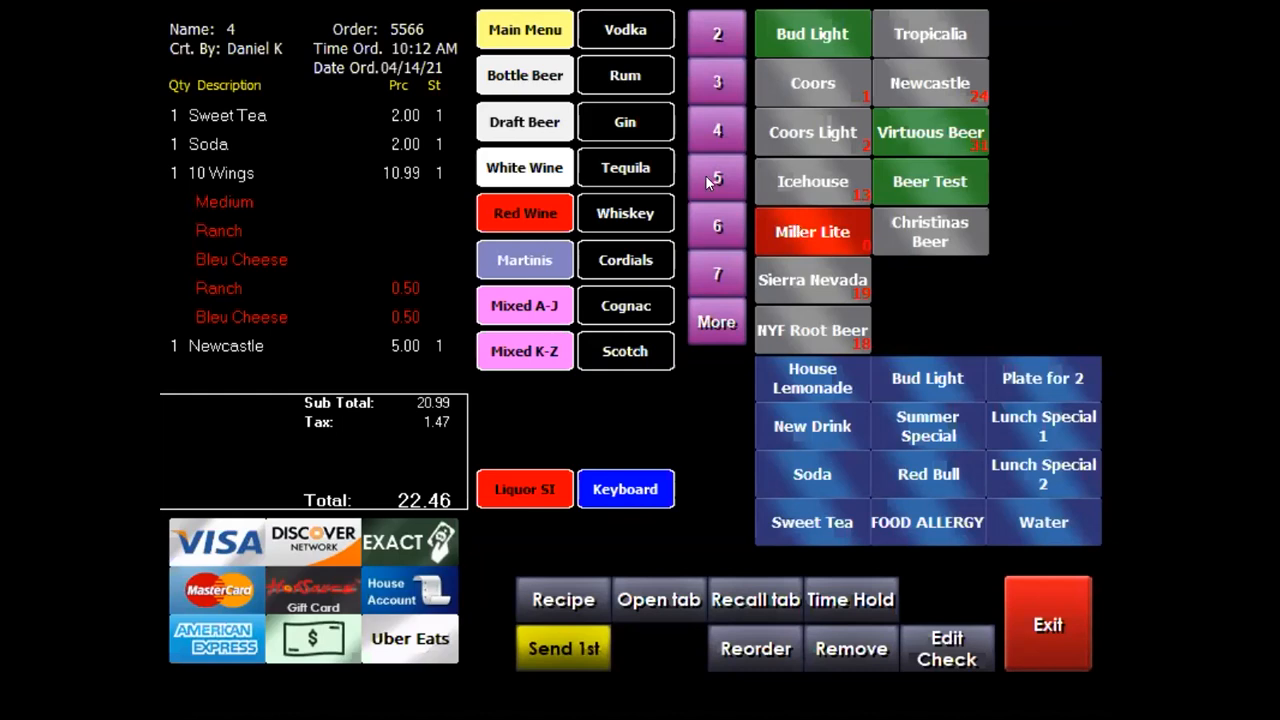
click(535, 32)
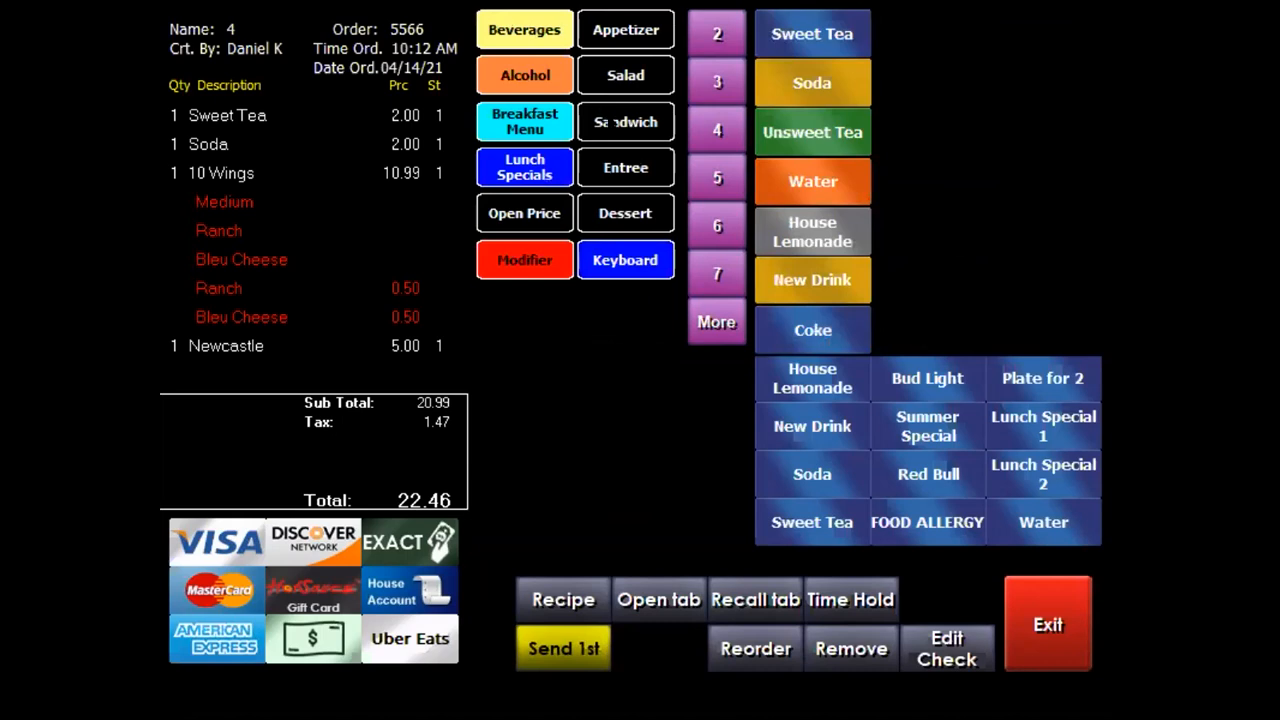
click(606, 124)
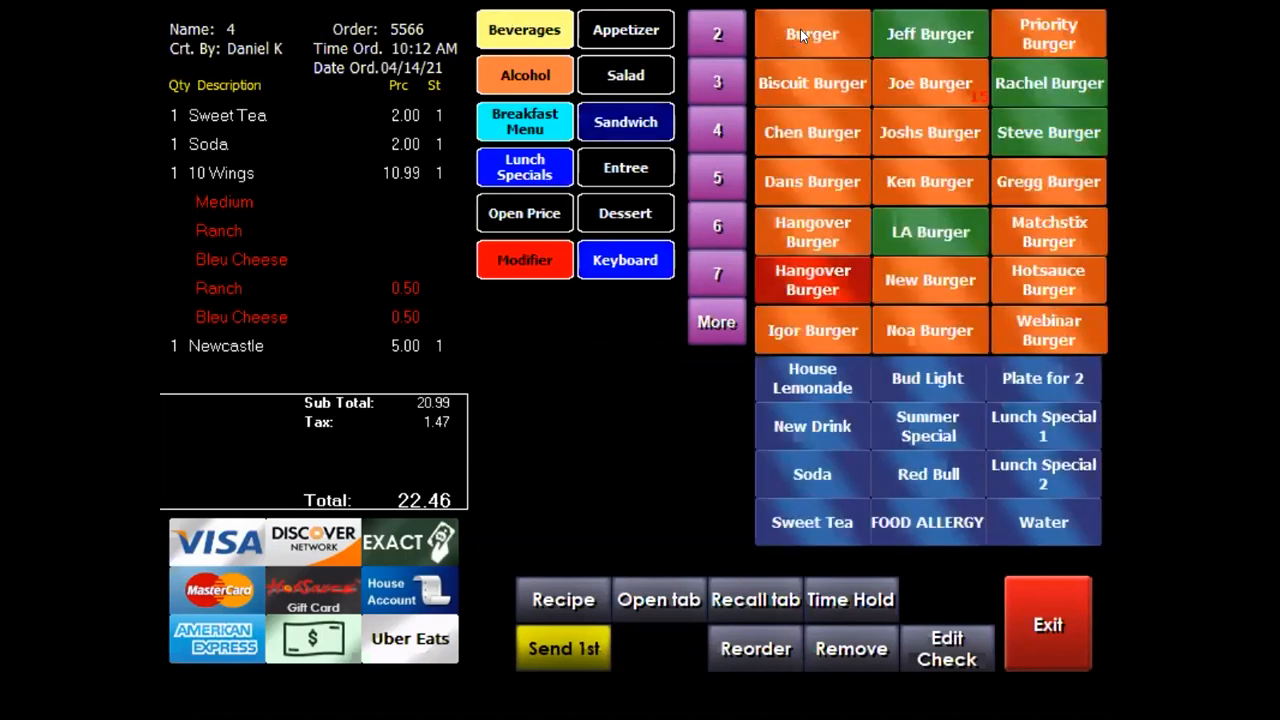
Add a 14.50 Burger cooked Medium on a Potato Bun
click(803, 35)
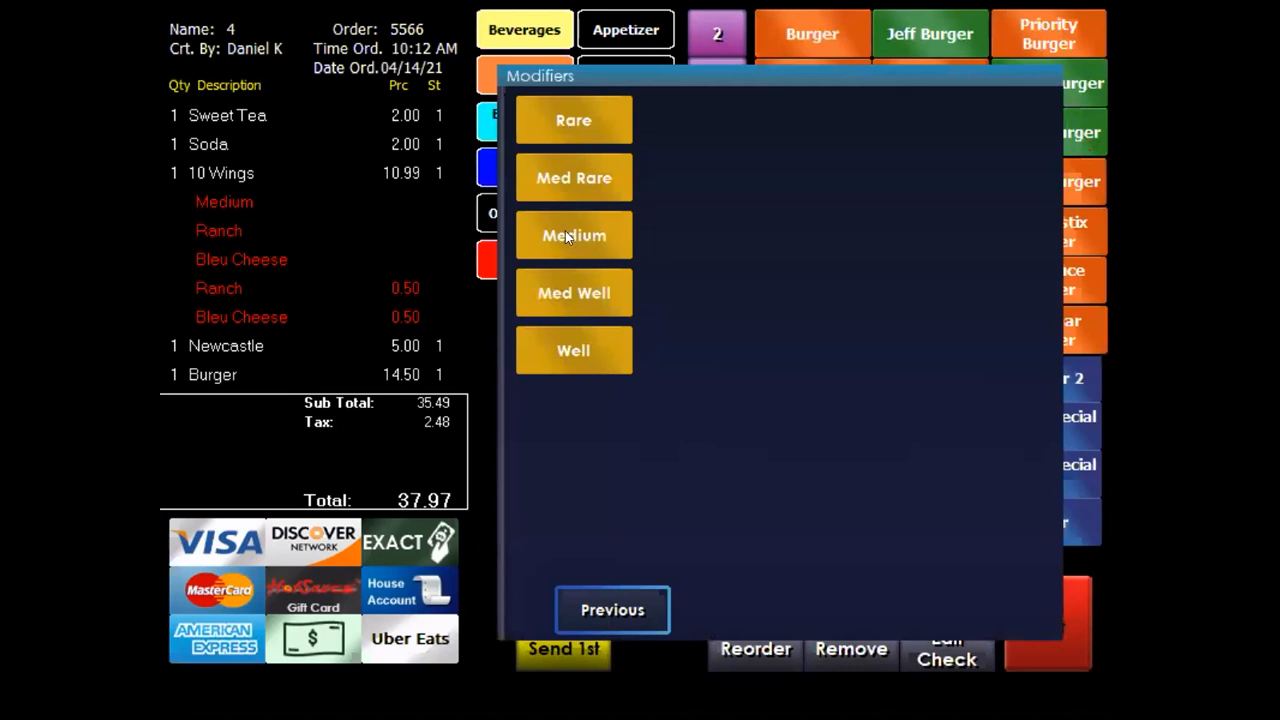
click(537, 224)
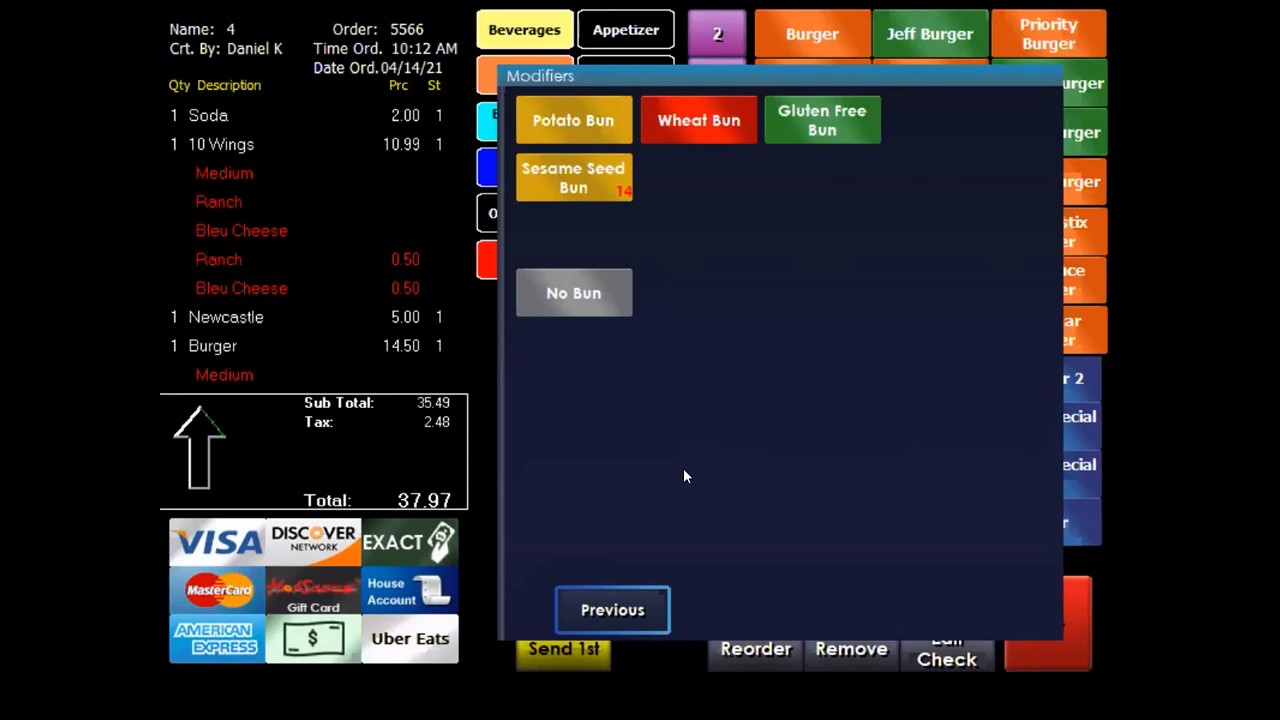
click(585, 104)
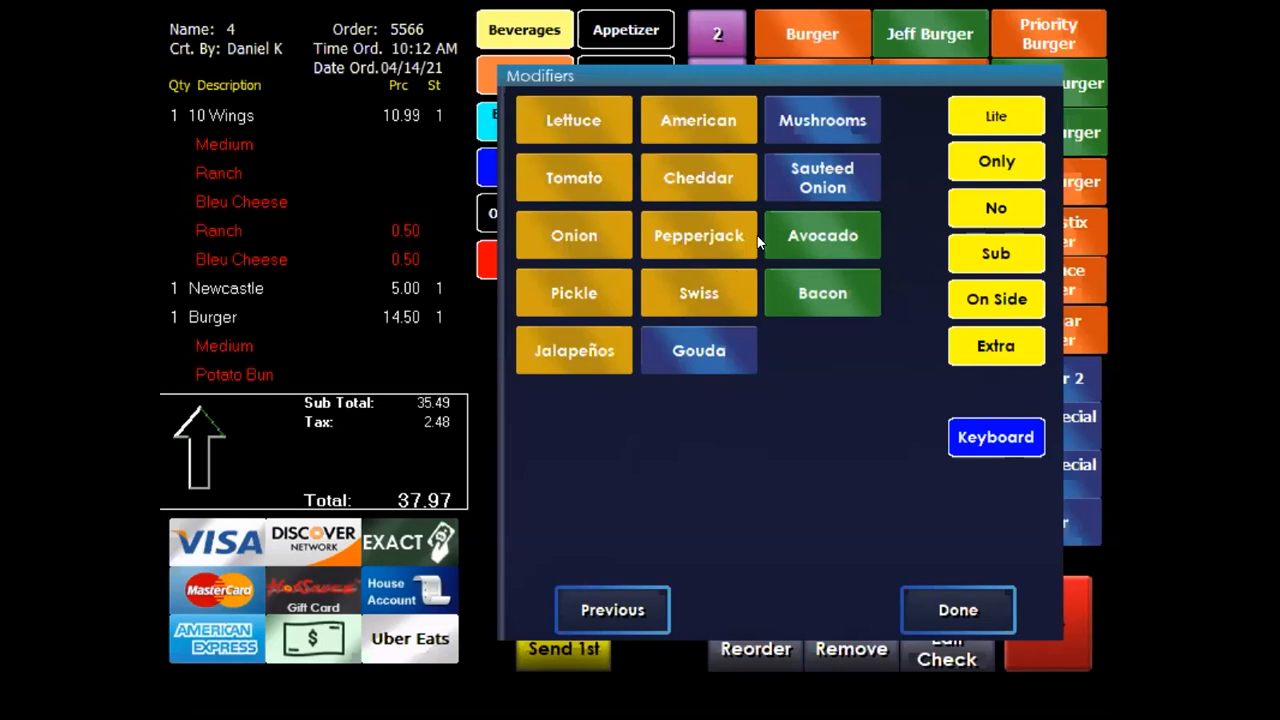
Top the burger with Pepperjack and 1.00 Bacon, bringing the total to 39.58
click(706, 234)
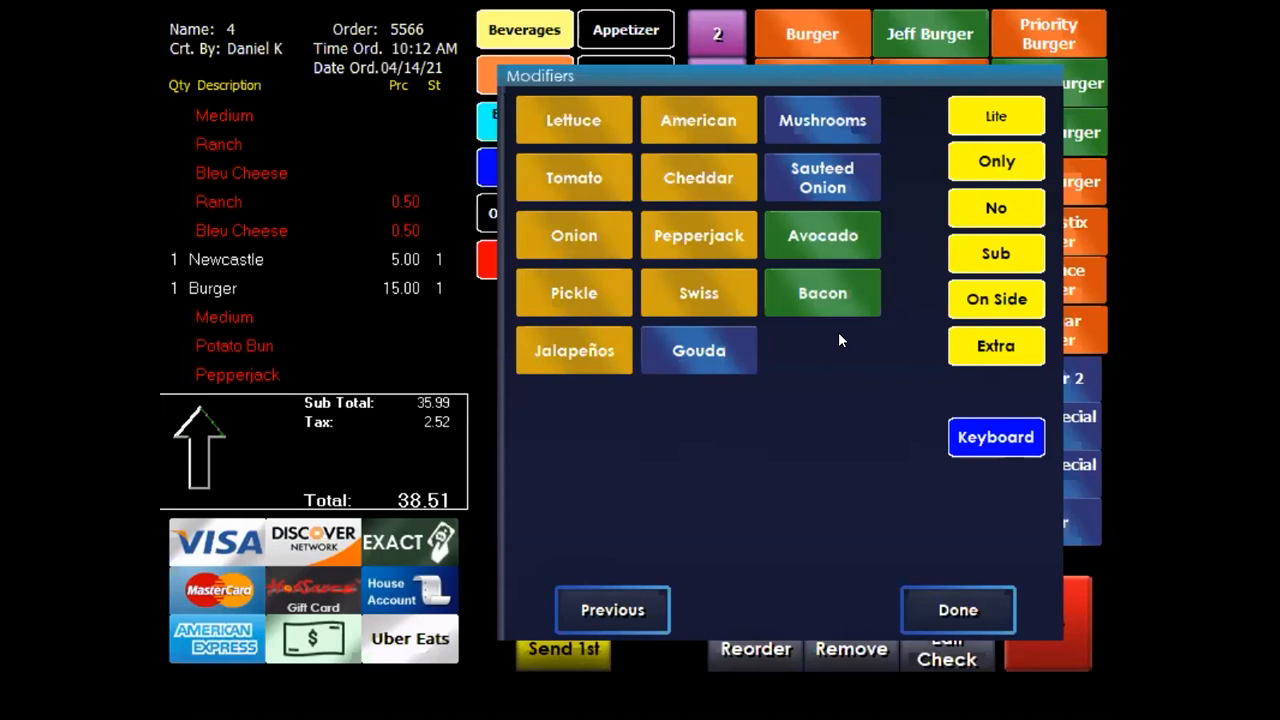
click(805, 290)
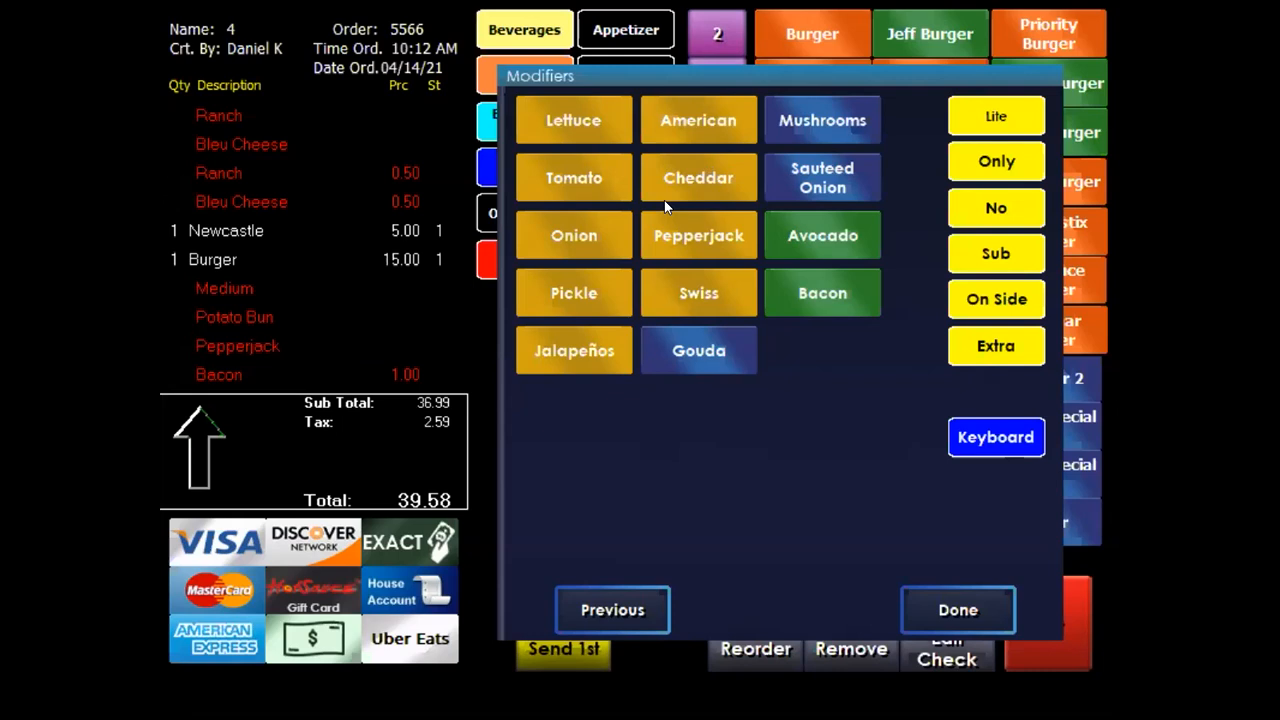
click(974, 609)
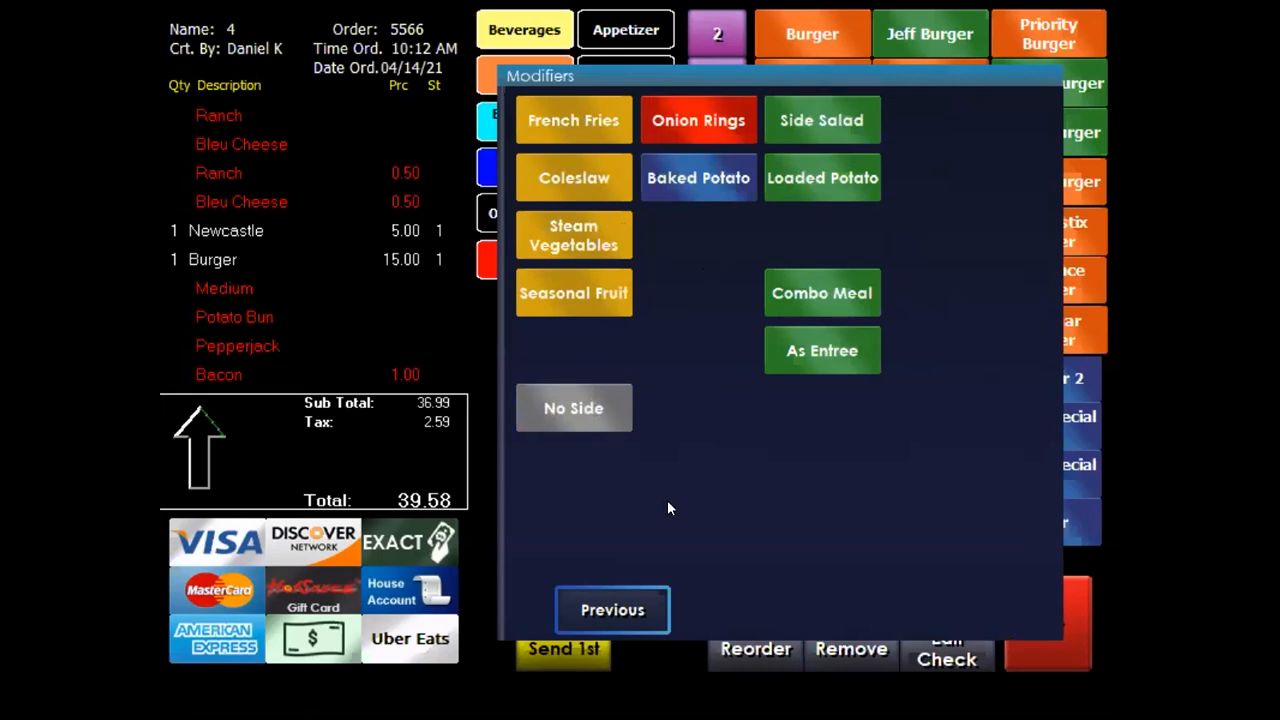
Return to the burger's toppings and add Onion under Medium and Potato Bun
click(645, 611)
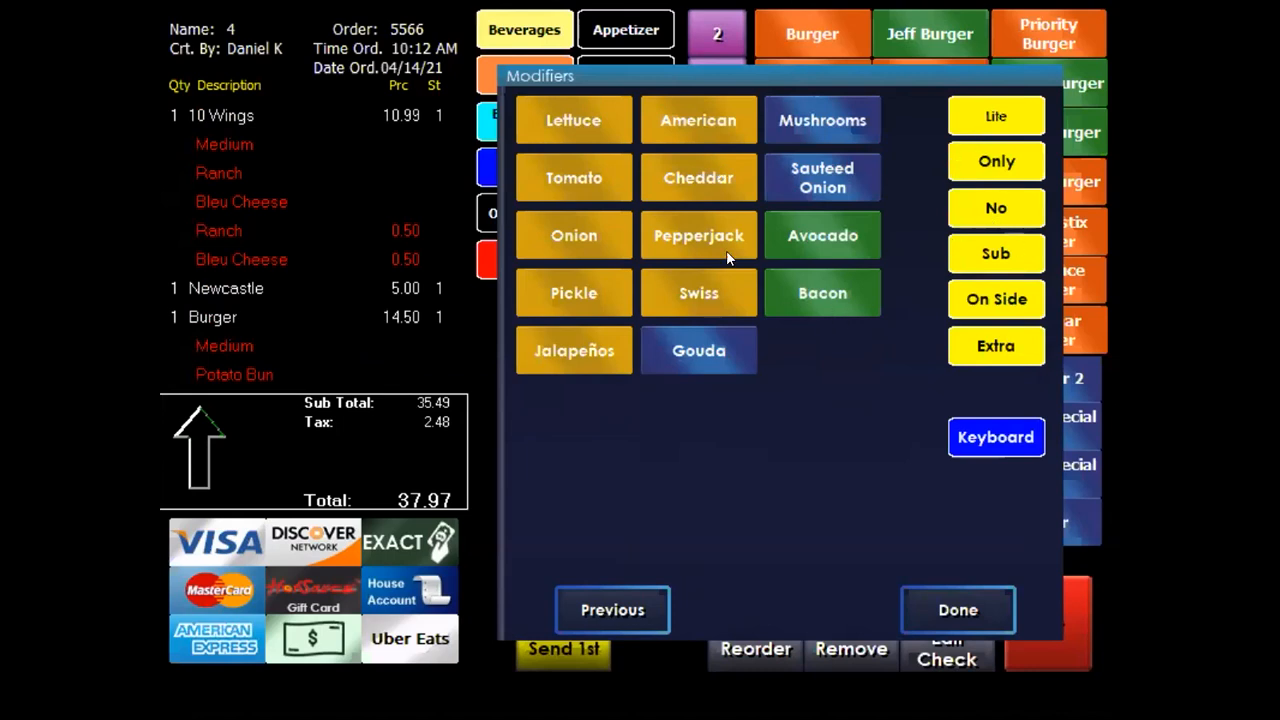
click(573, 237)
Mark the burger No Onion, Onion on Side, No Bacon, 2.00 Extra Bacon, plus Coleslaw side
click(613, 257)
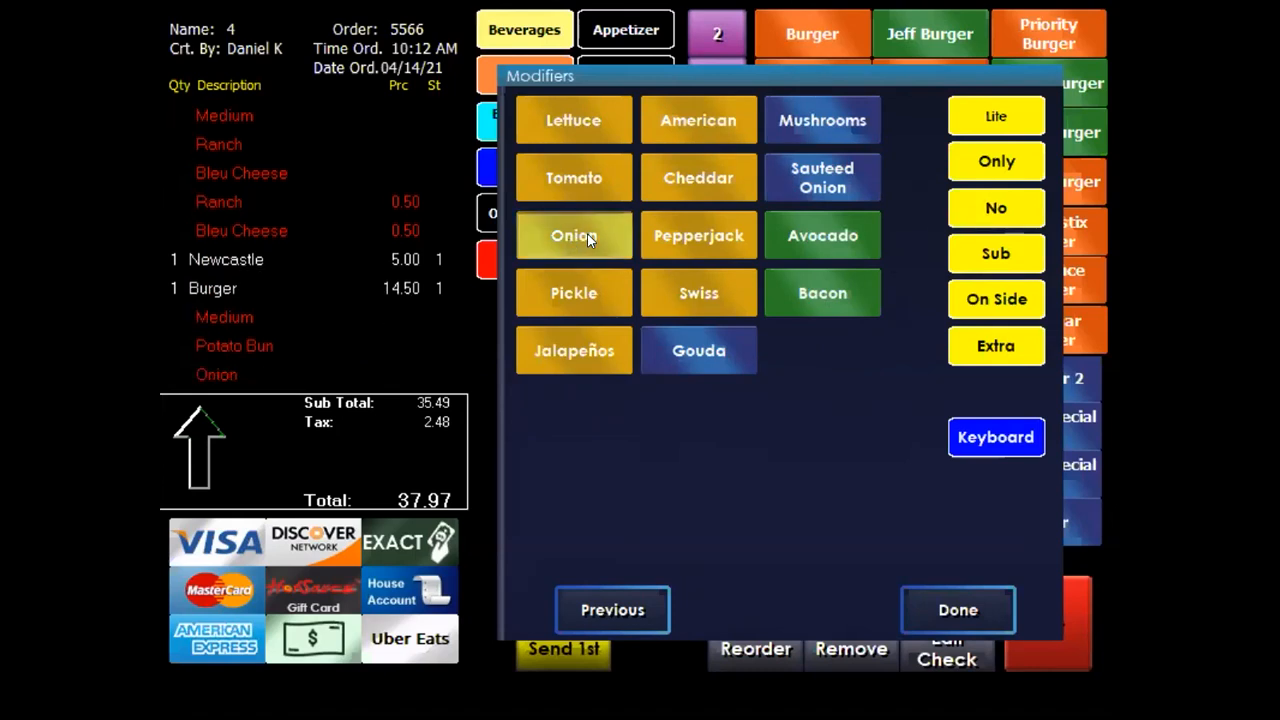
click(603, 235)
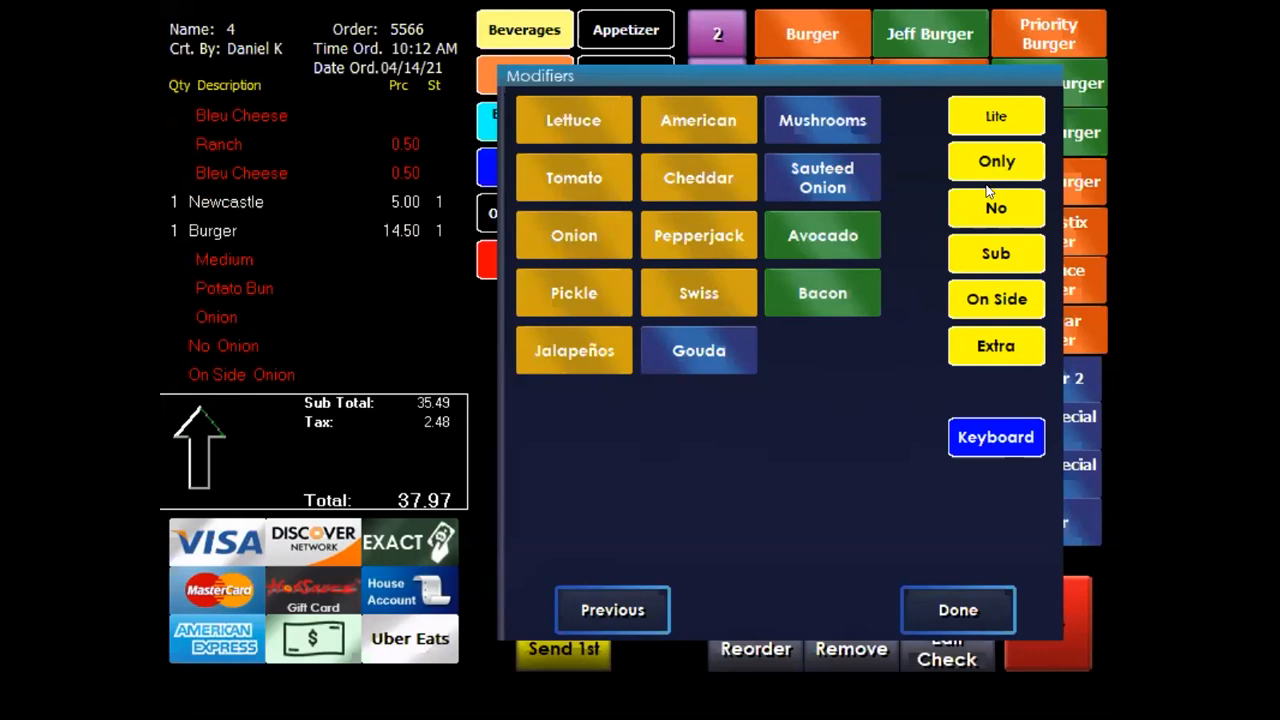
click(802, 293)
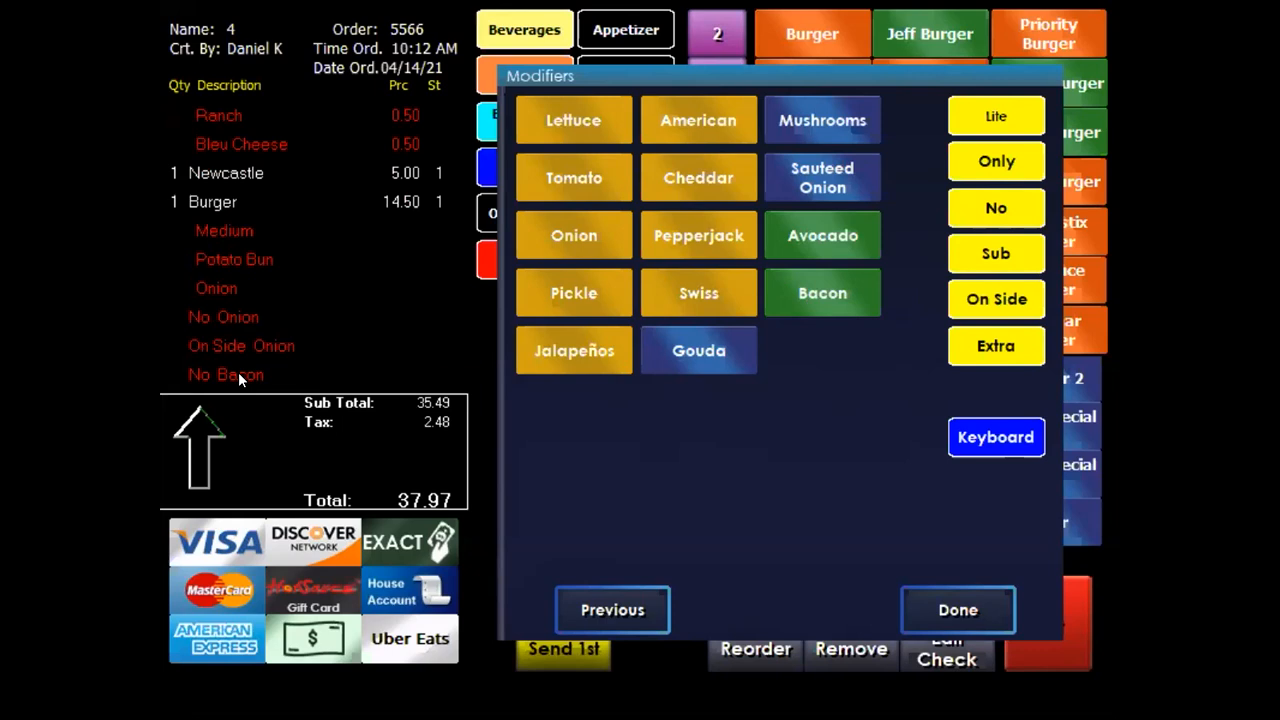
click(1008, 350)
click(800, 290)
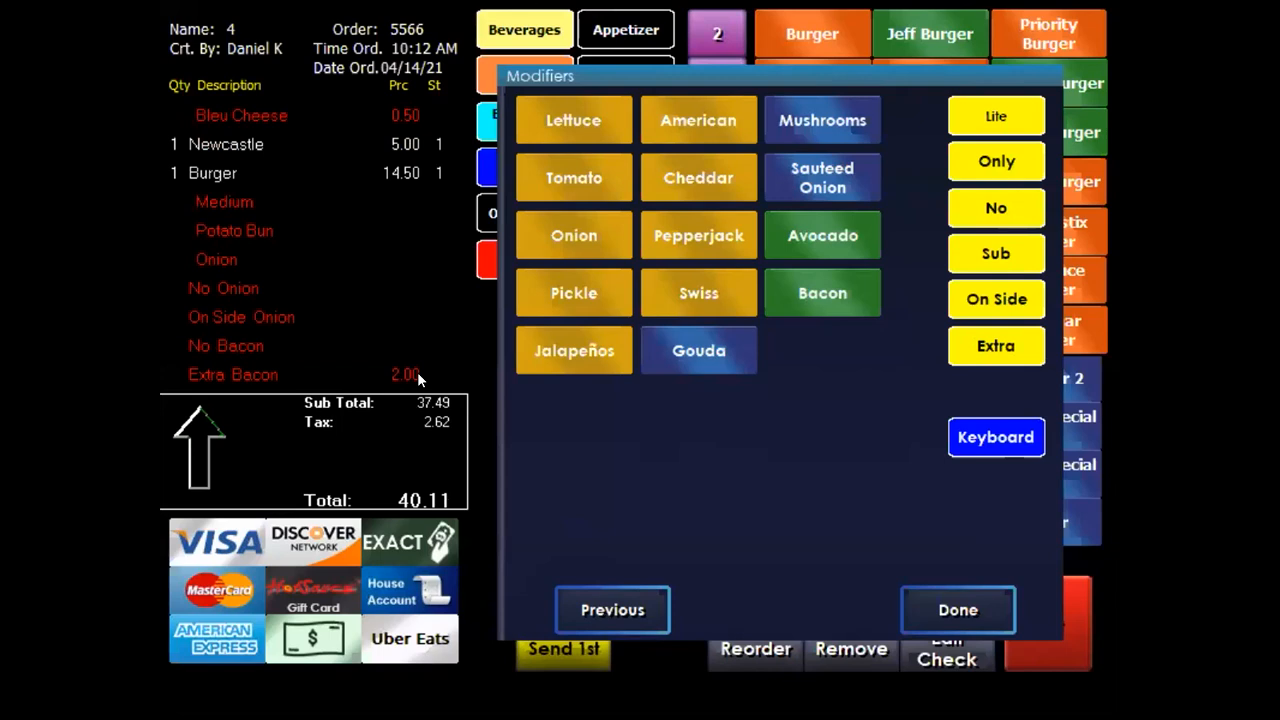
click(919, 592)
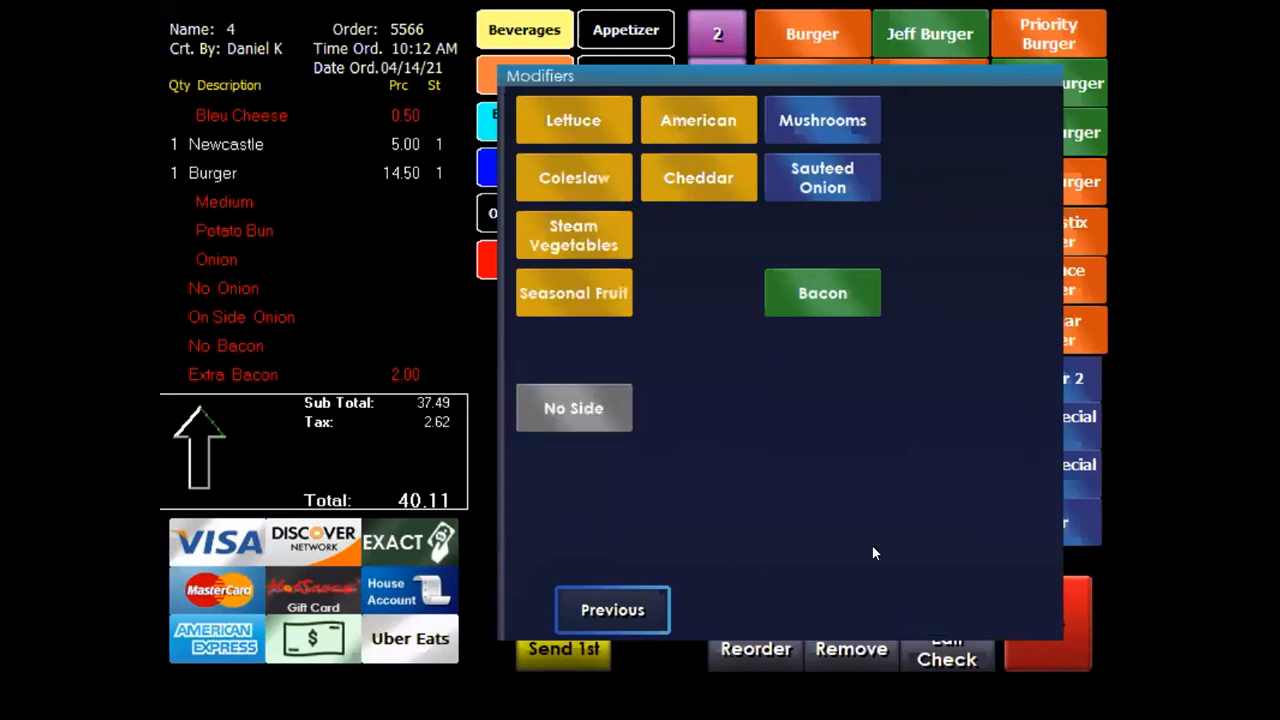
click(552, 172)
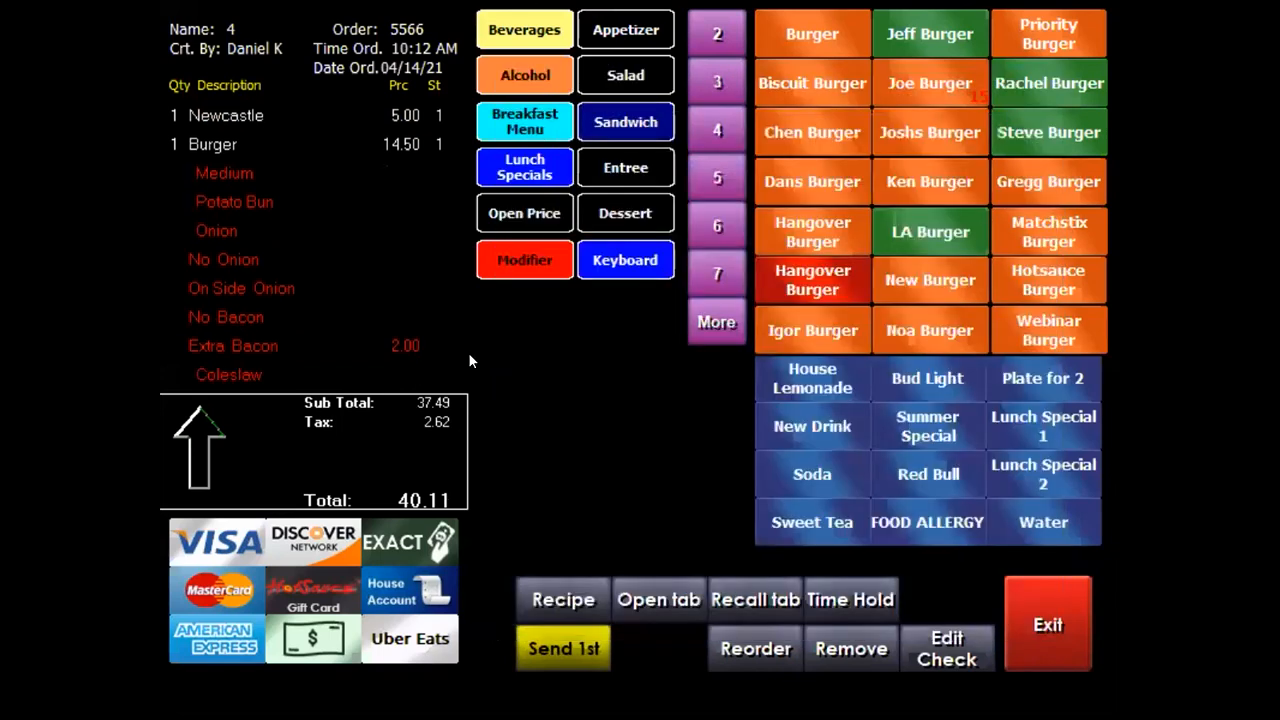
Show the Entree items and add a 12" Pizza to the order
click(634, 167)
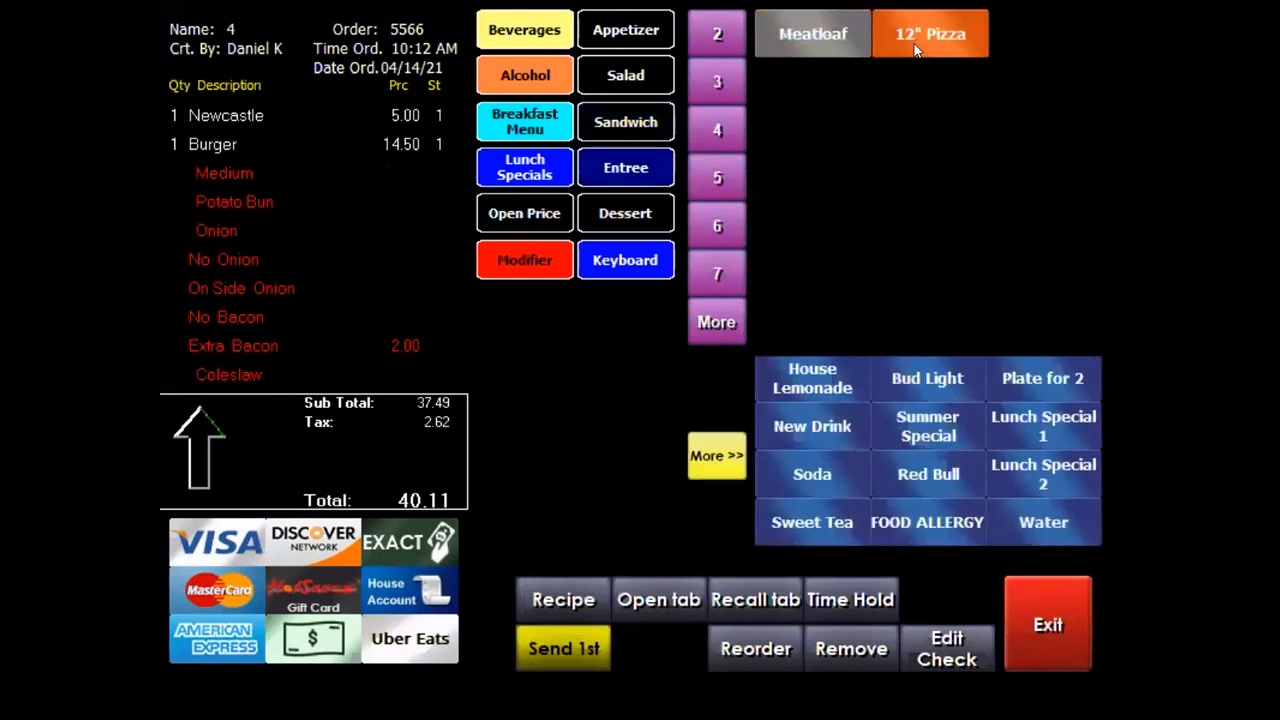
click(915, 50)
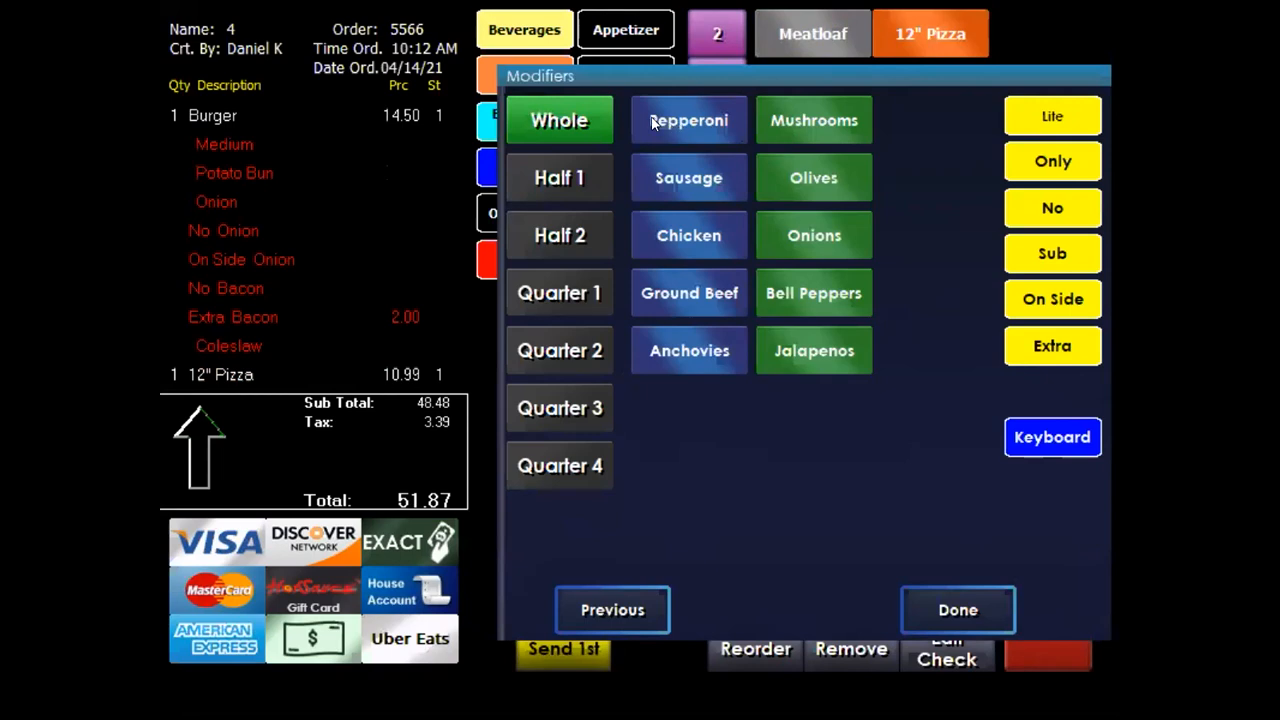
Top the pizza with whole Pepperoni, Sausage on half 1, Chicken on half 2, Ground Beef on quarter 1
click(653, 121)
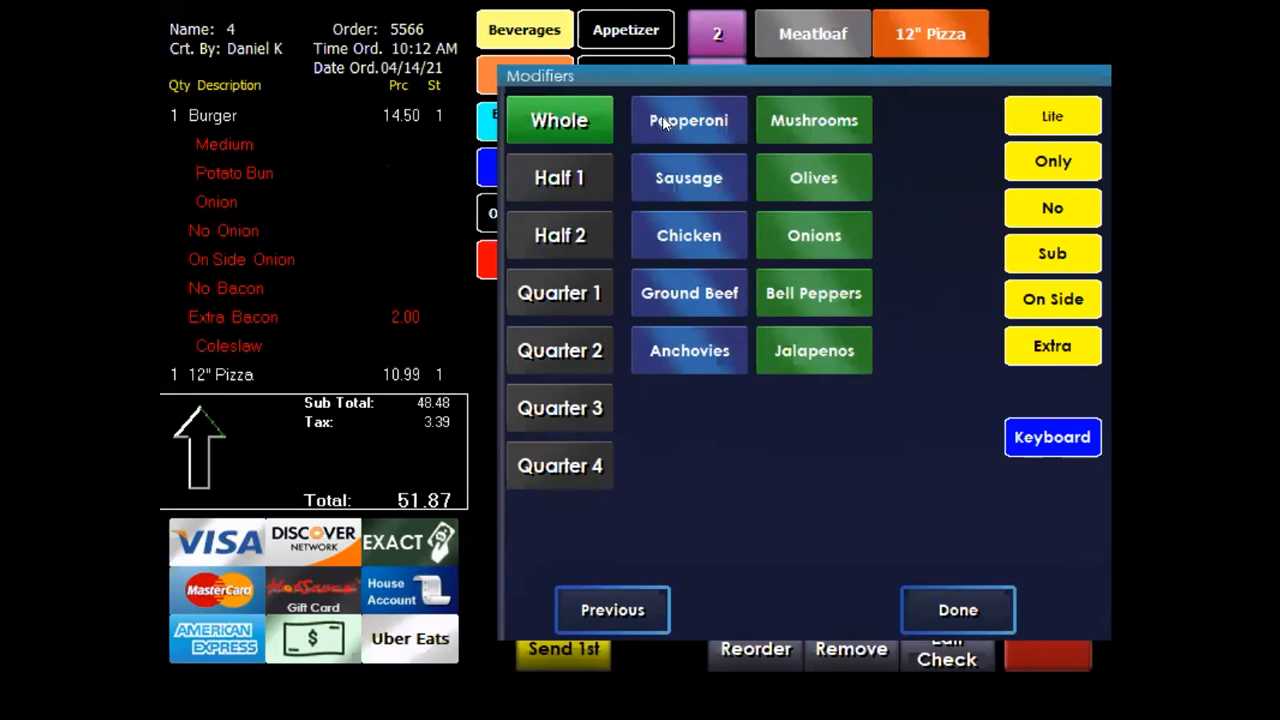
click(557, 180)
click(717, 175)
click(575, 238)
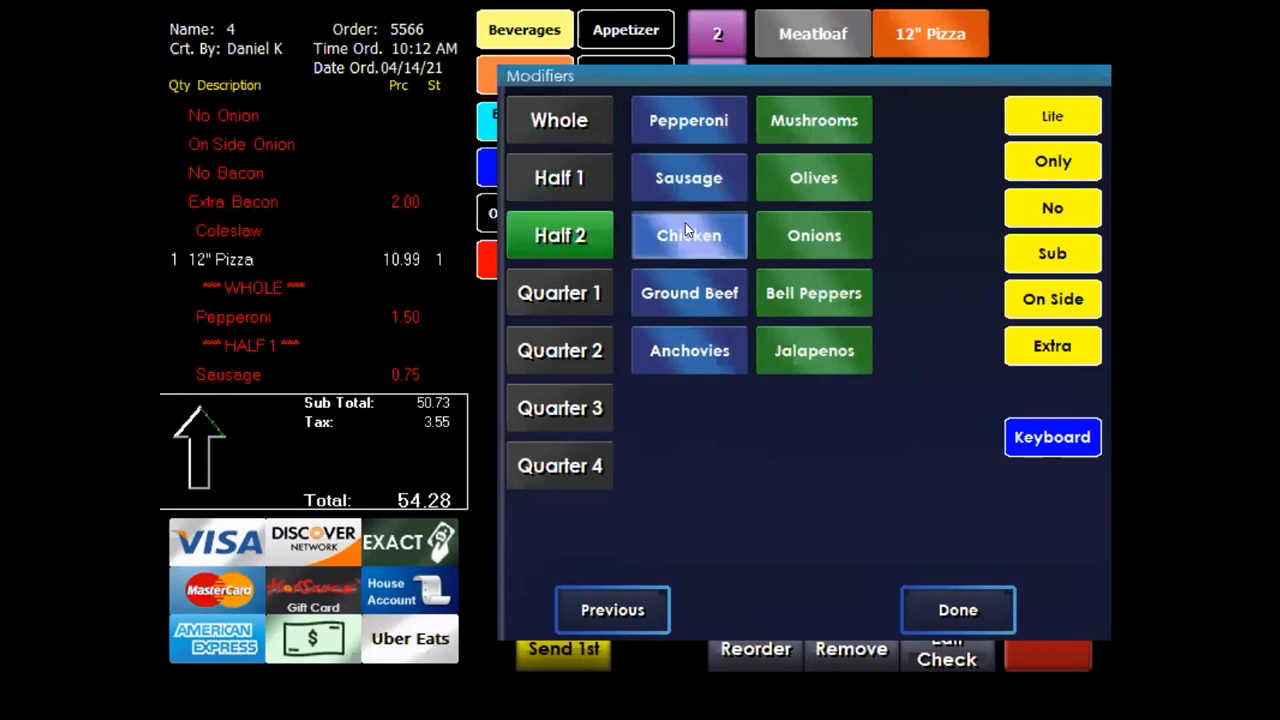
click(686, 226)
click(571, 290)
click(688, 293)
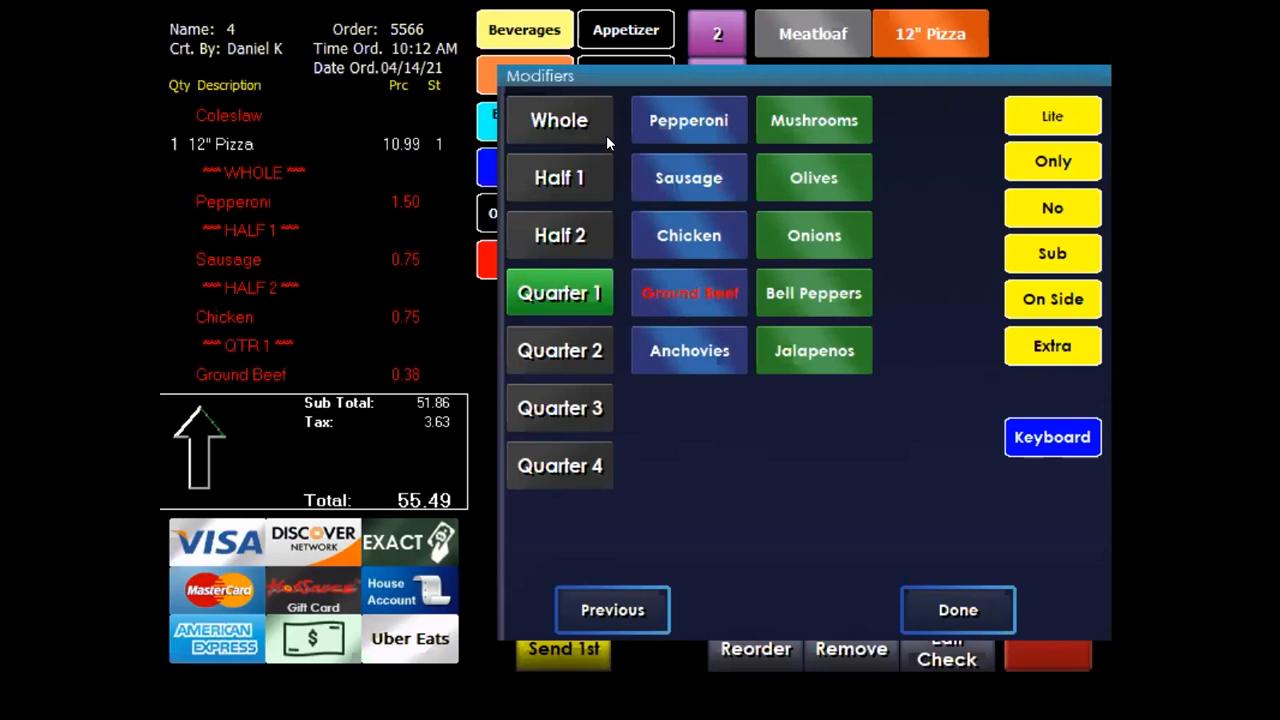
Add whole Mushrooms, extend Sausage to the whole pizza, finish, and add an 11.95 Meatloaf
click(550, 122)
click(805, 112)
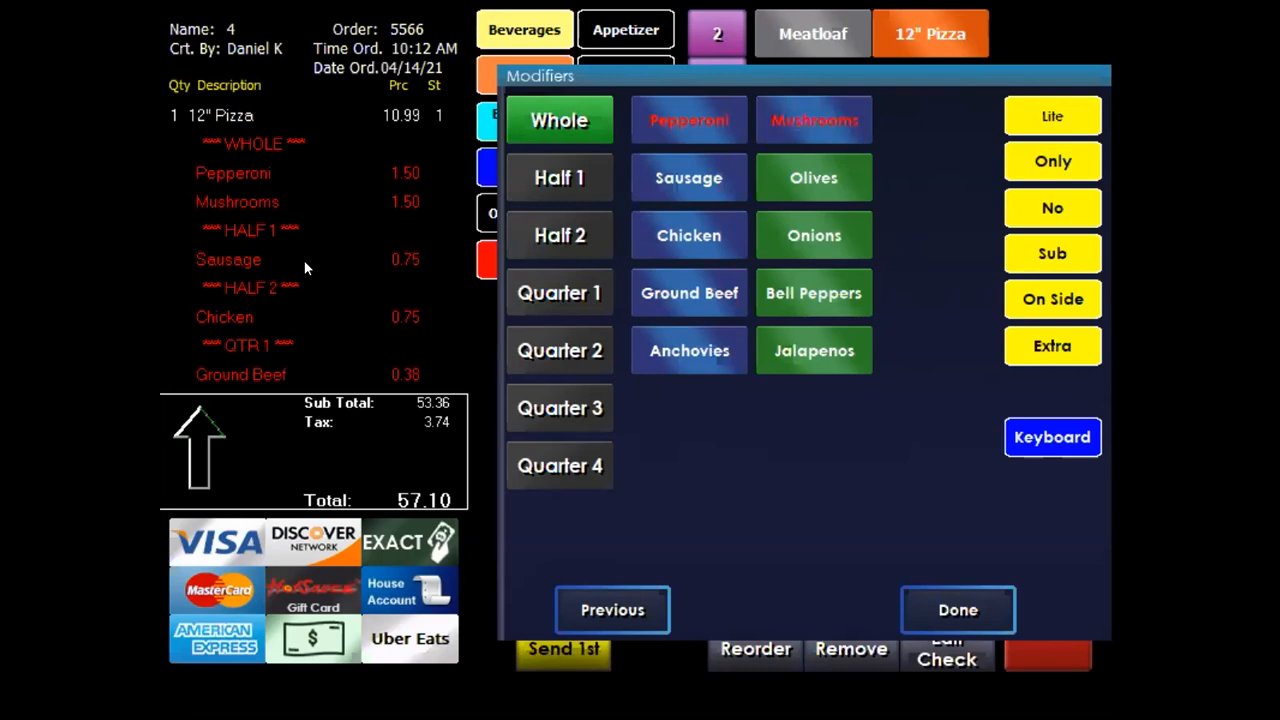
click(588, 234)
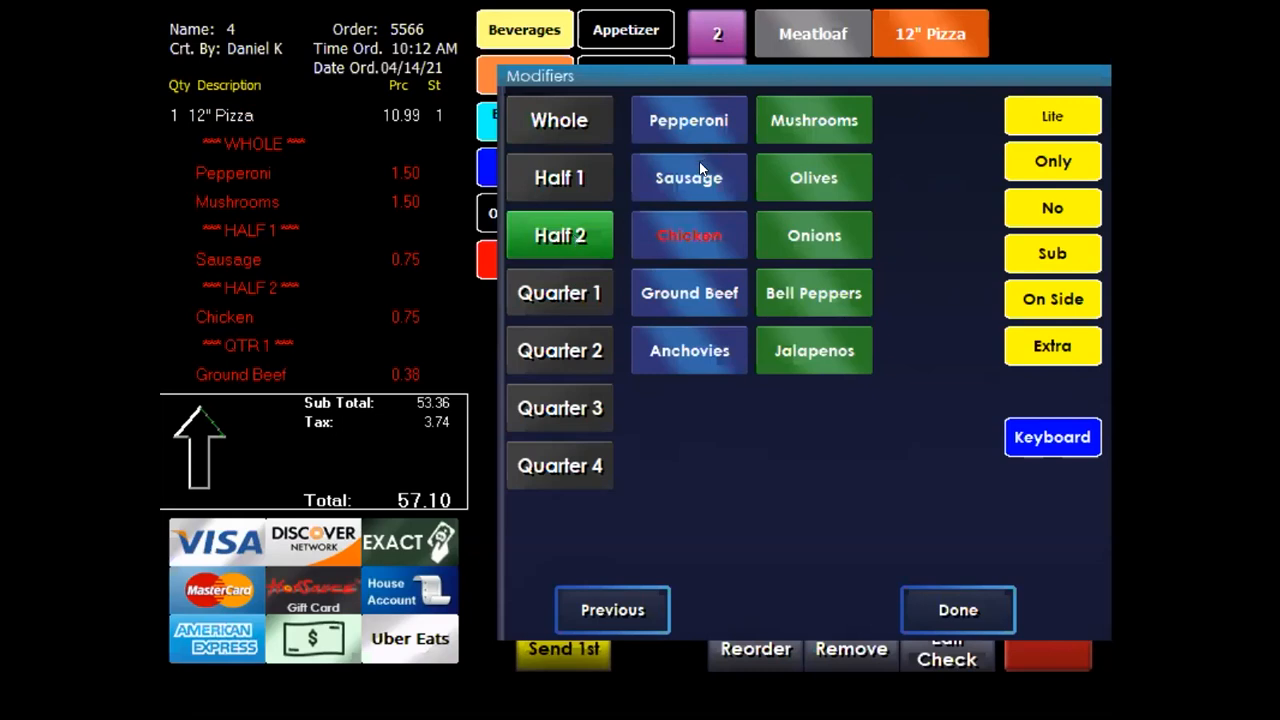
click(680, 178)
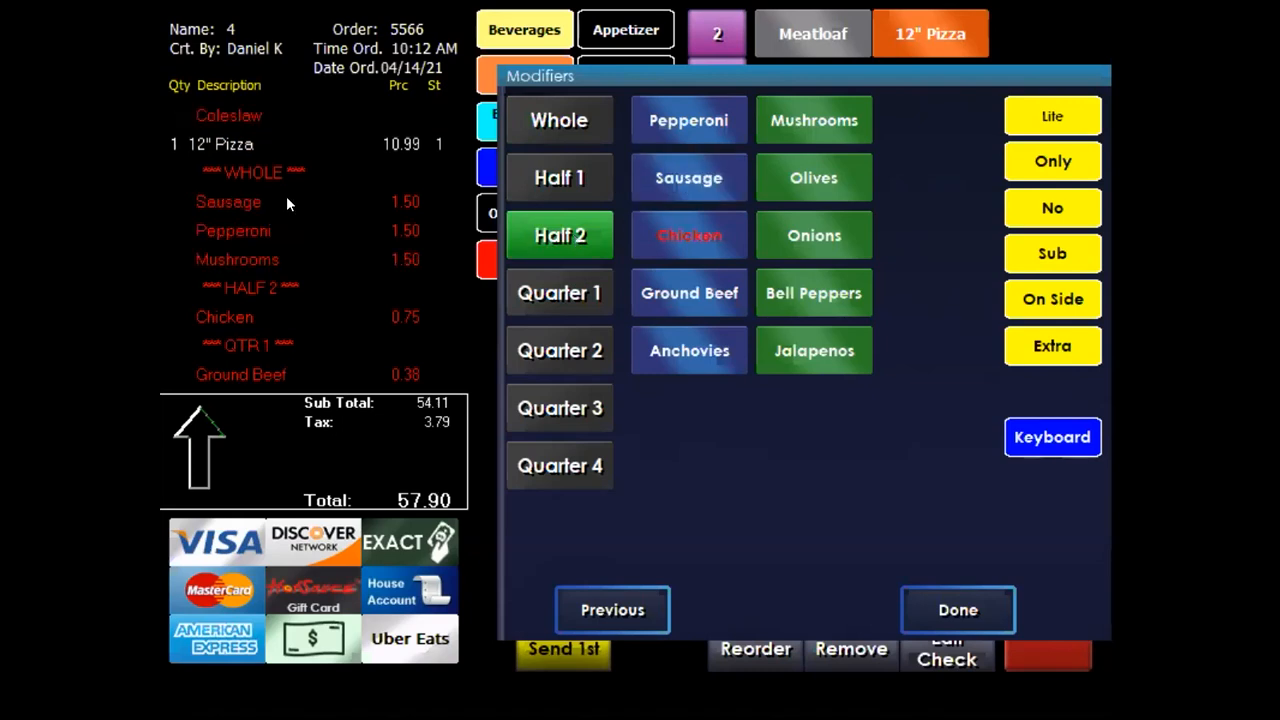
click(570, 124)
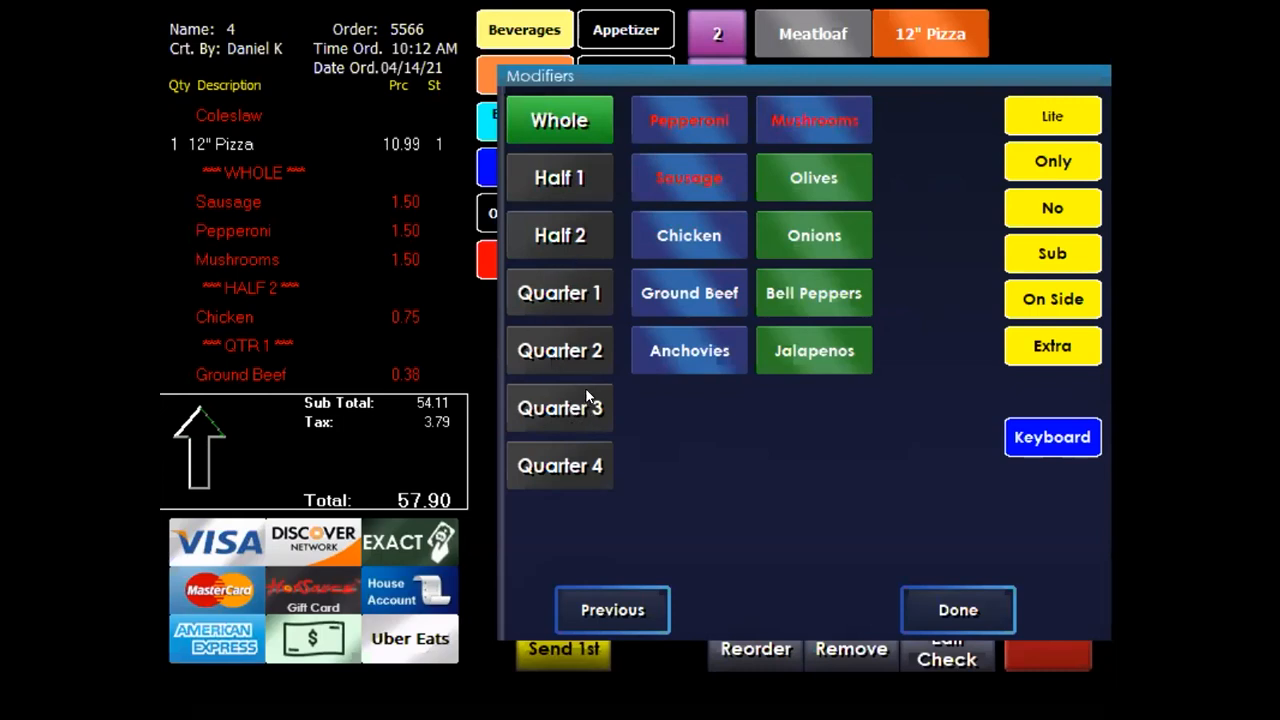
click(978, 608)
click(815, 27)
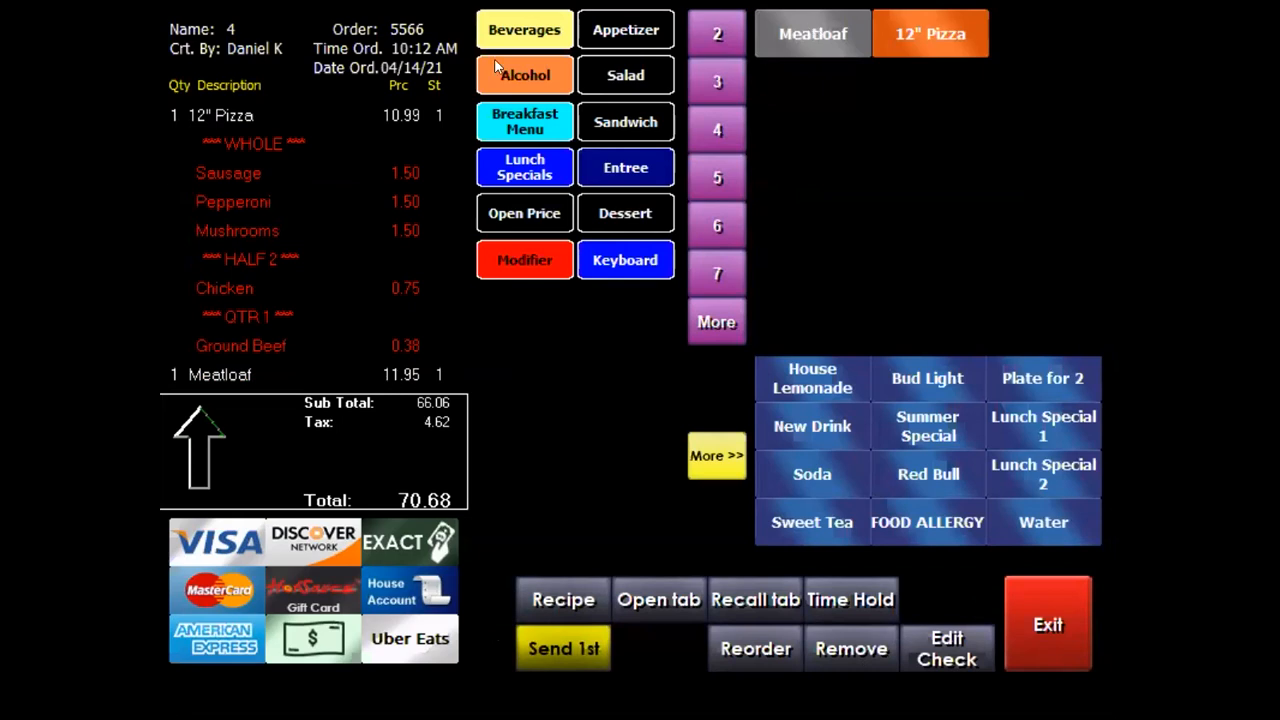
Give the Meatloaf 1.00 Avocado, No Bacon and 0.50 Bleu Cheese, then return to Main
click(507, 261)
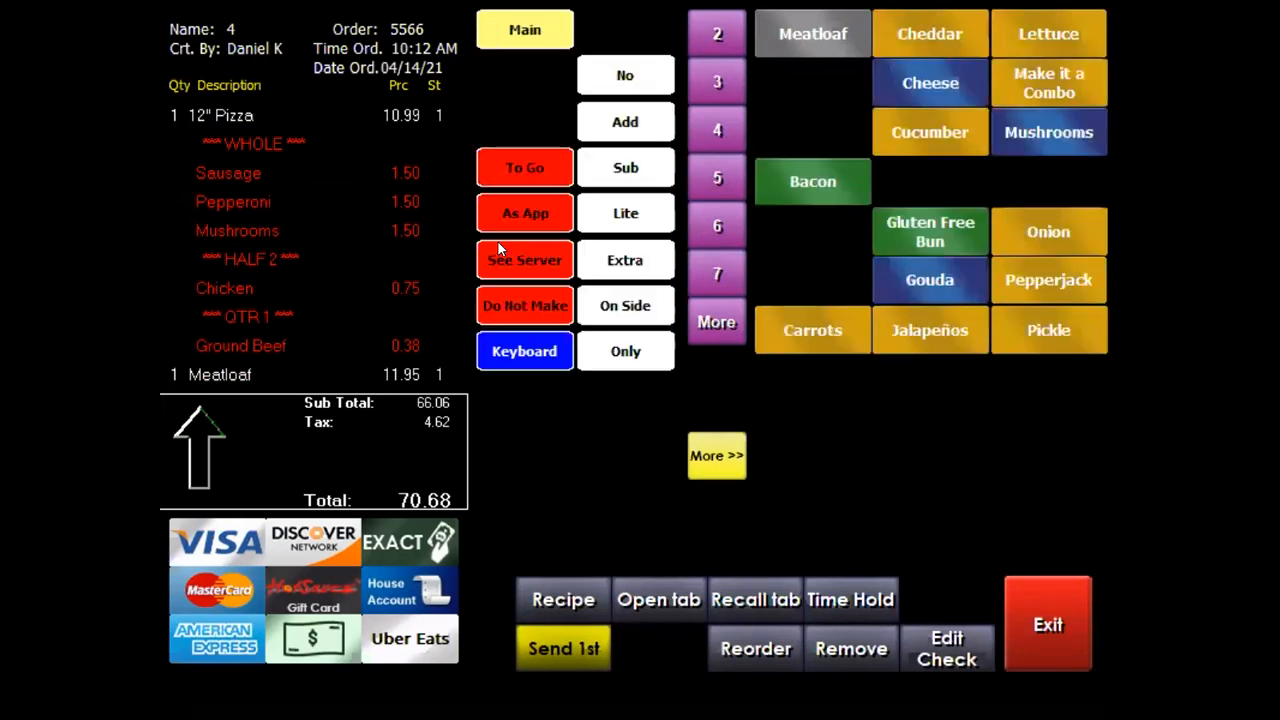
click(830, 133)
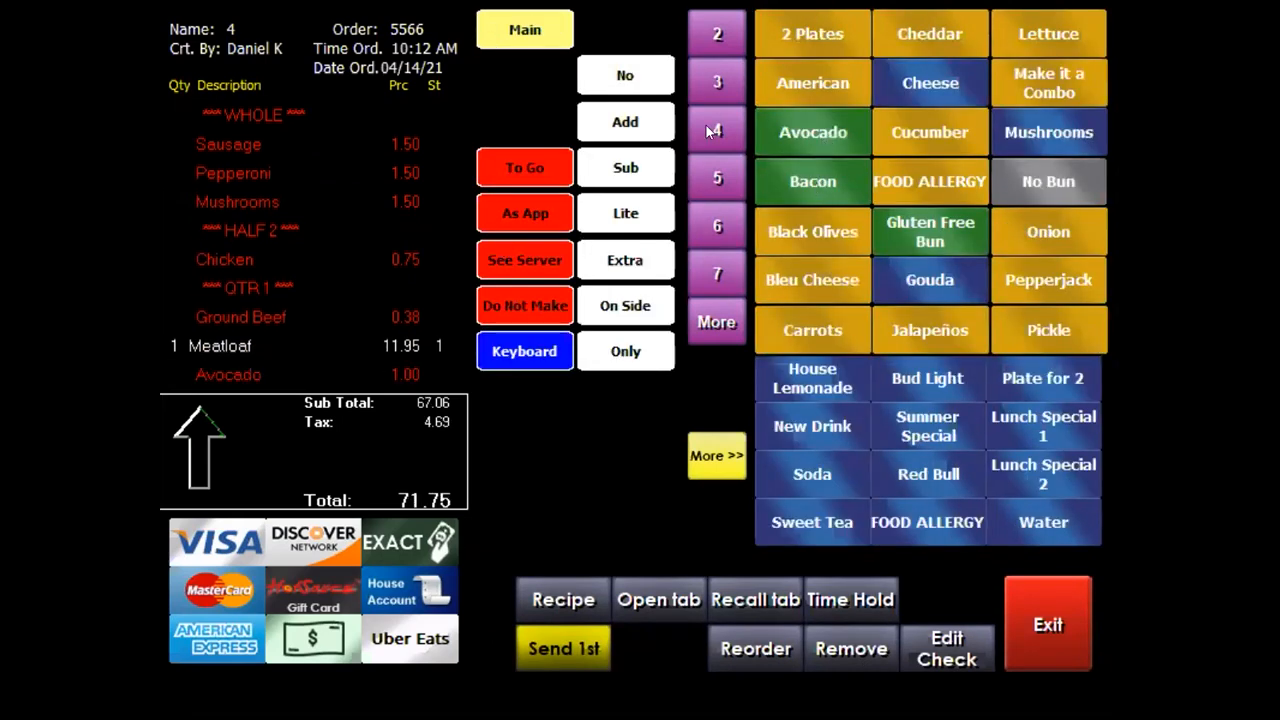
click(815, 186)
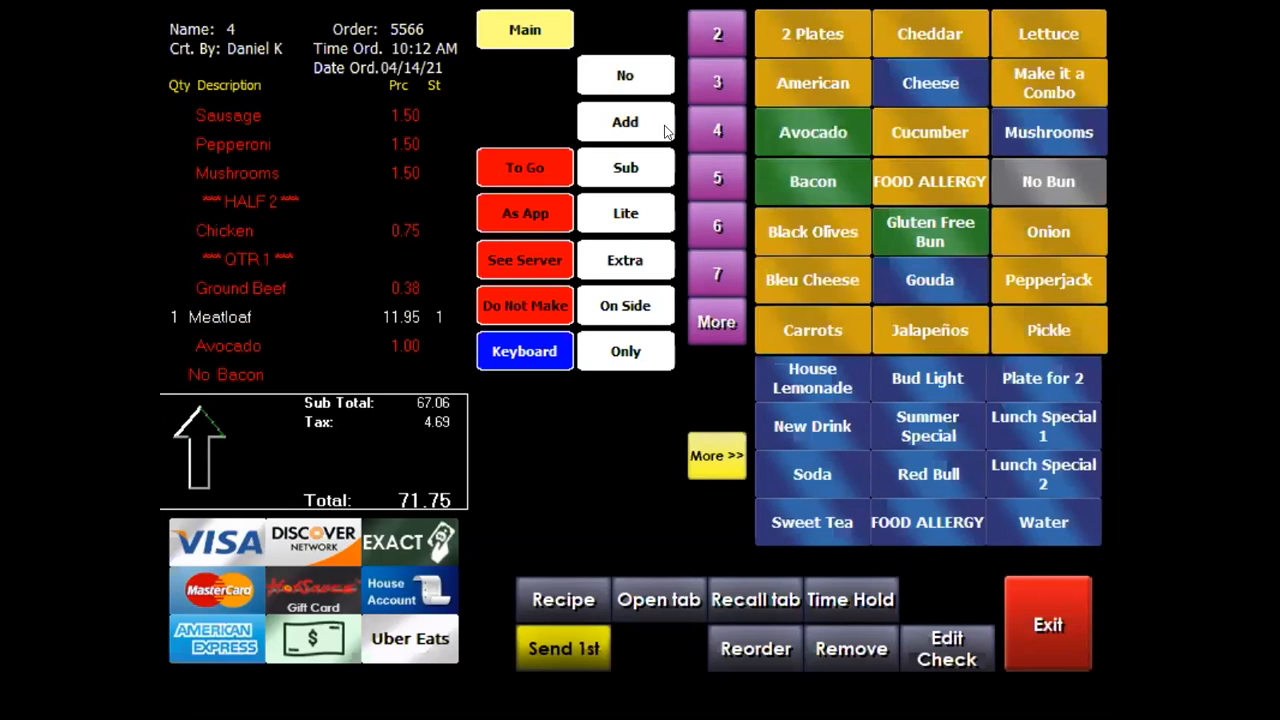
click(803, 283)
click(530, 32)
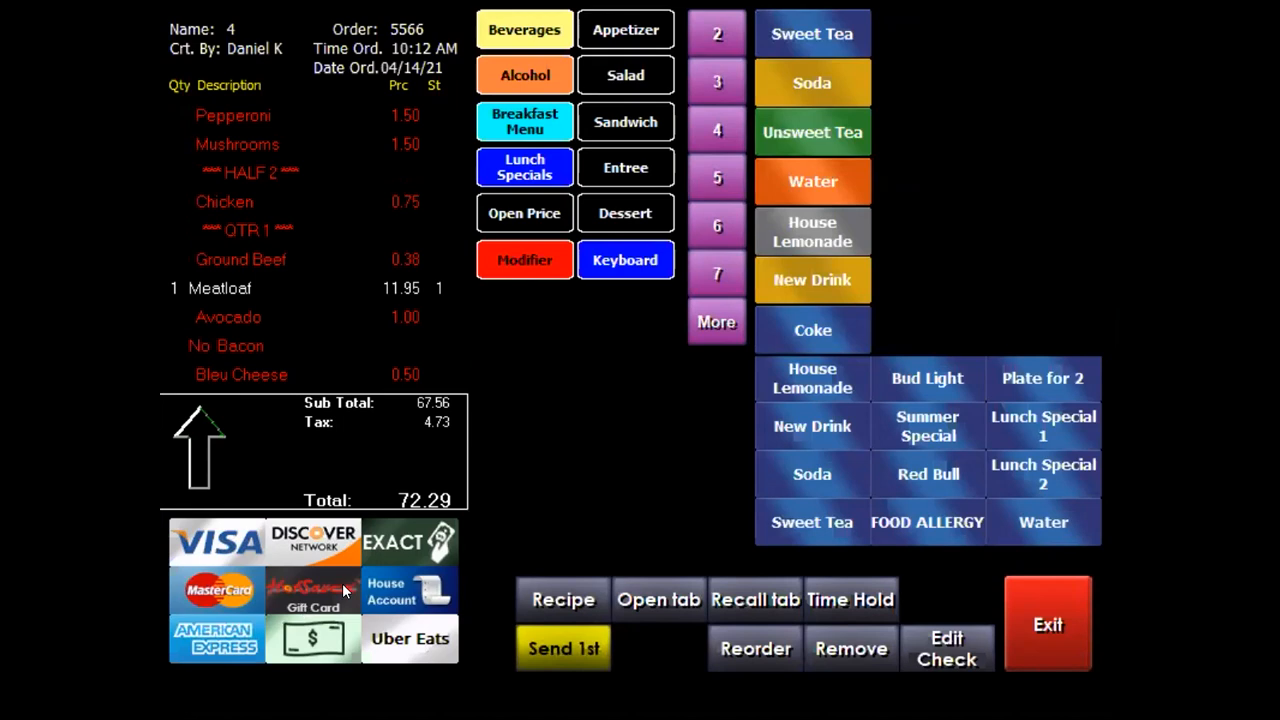
Pay the 72.29 order with 80.00 cash and dismiss the 7.71 change screen
click(318, 648)
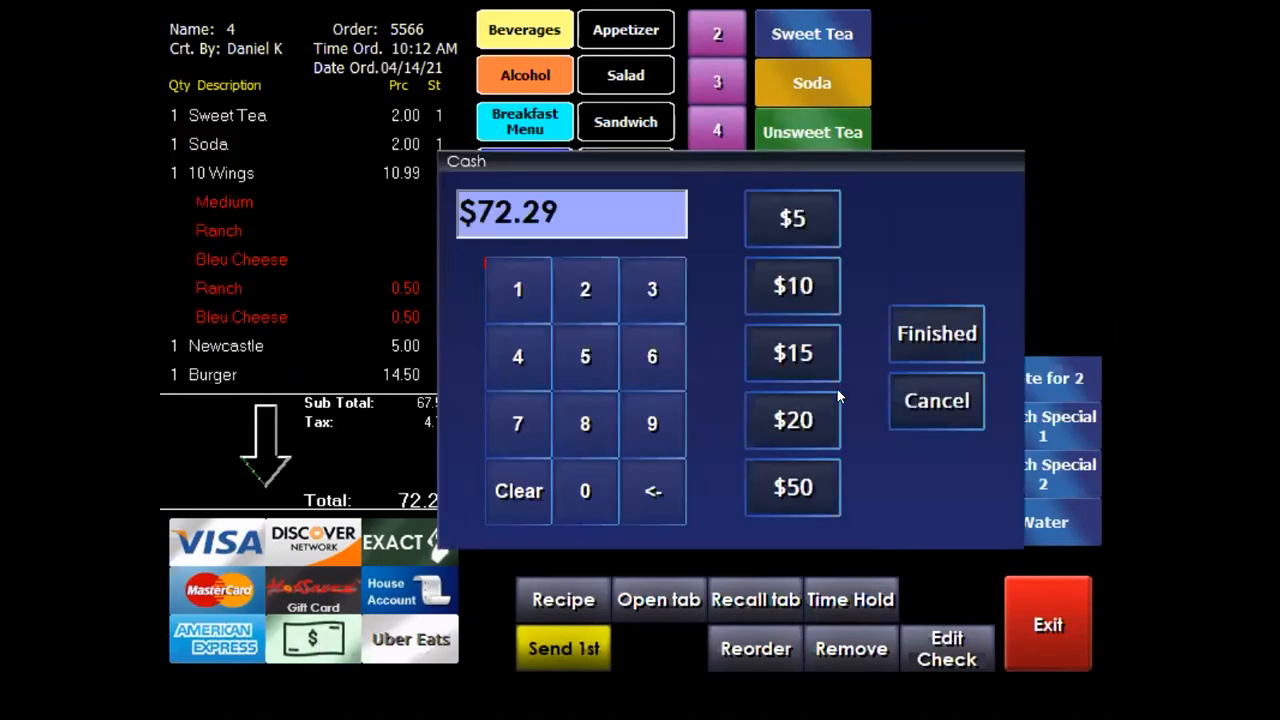
click(586, 426)
click(586, 474)
click(586, 474)
click(586, 474)
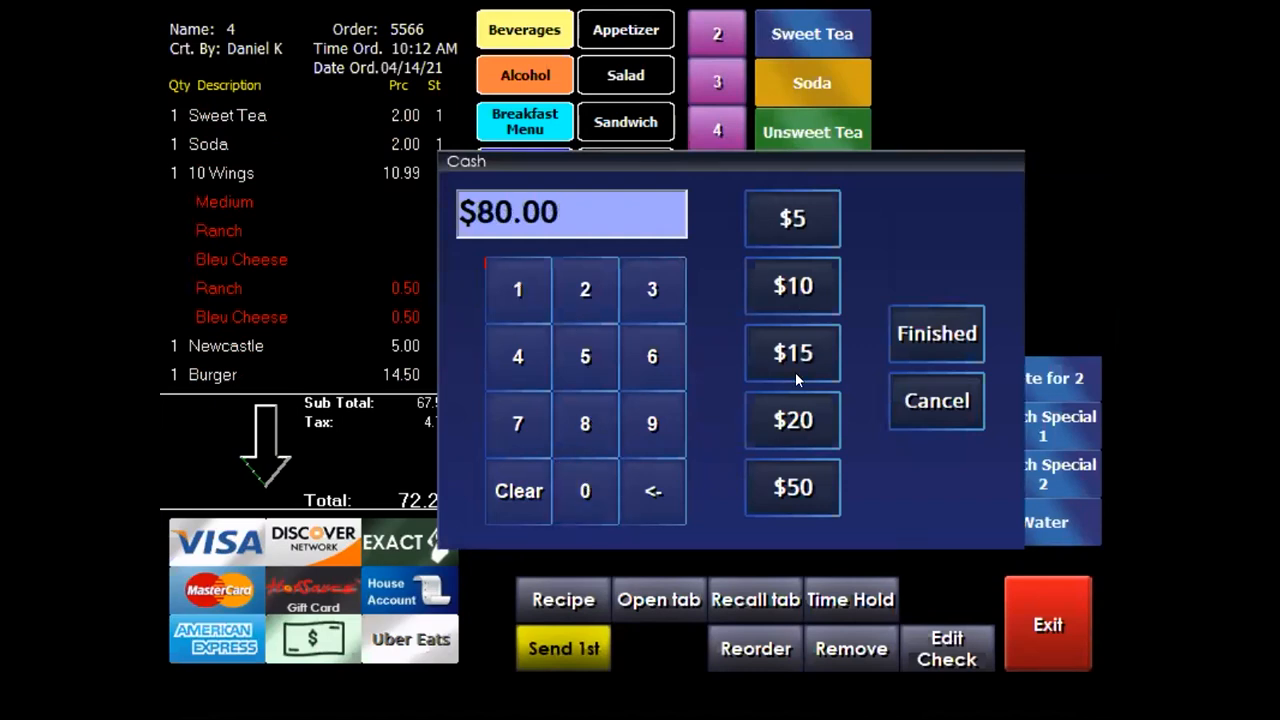
click(936, 318)
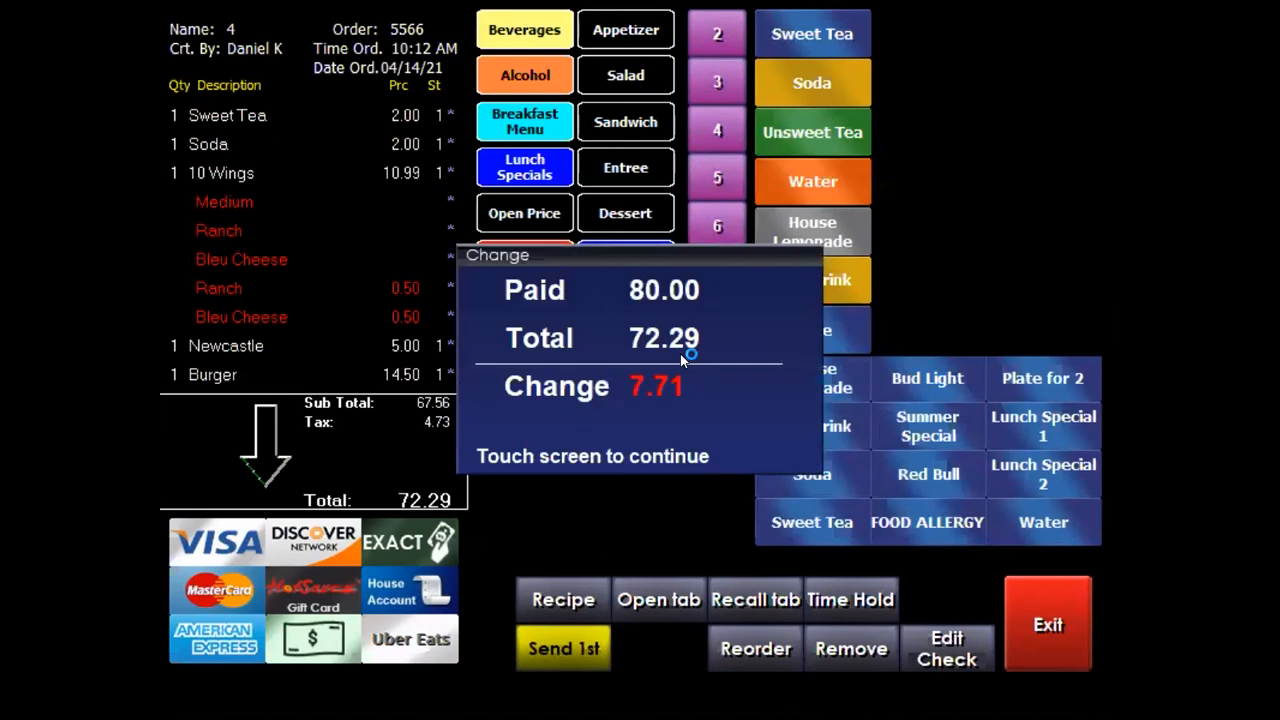
click(589, 328)
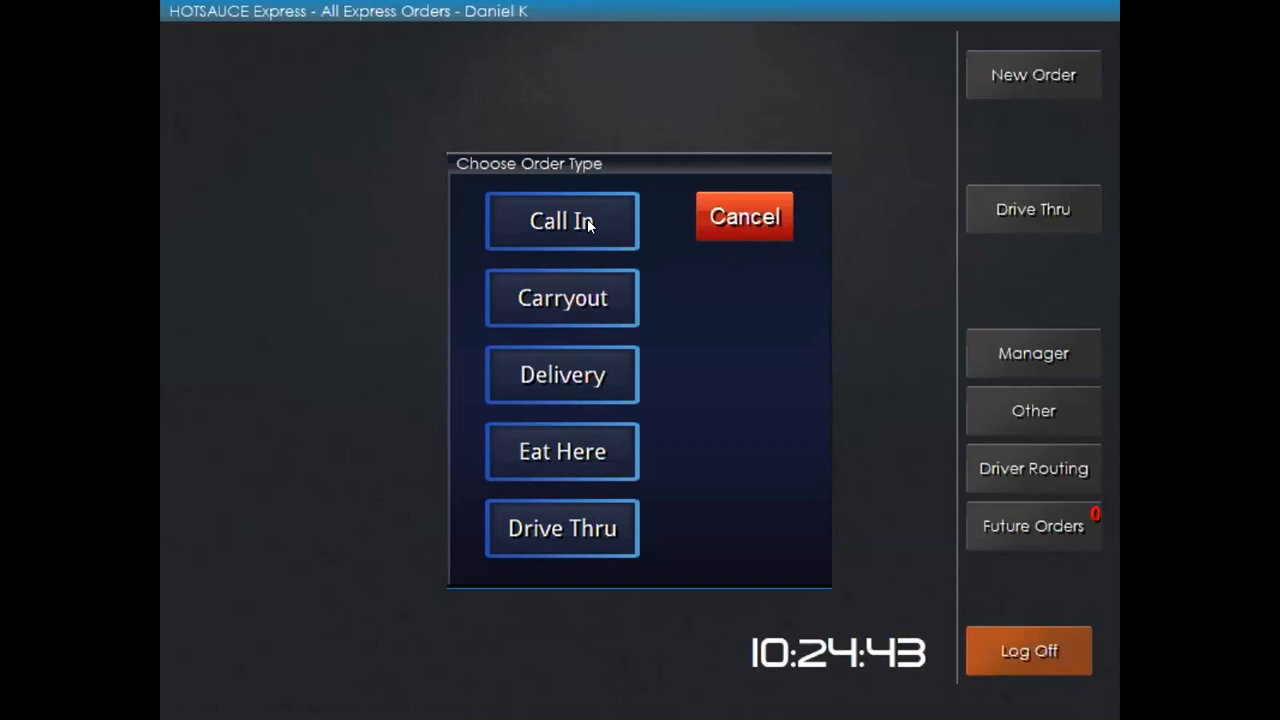
Choose the new order's type and enter the guest's name
click(549, 297)
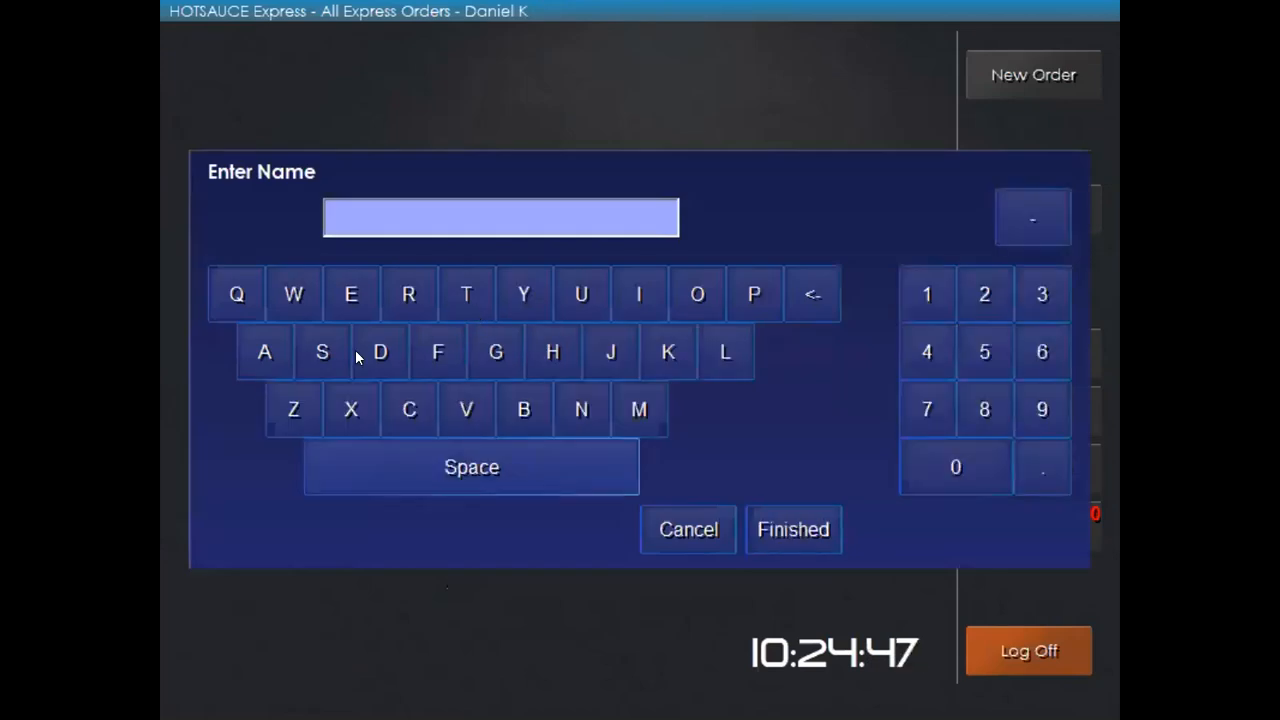
click(381, 352)
click(265, 347)
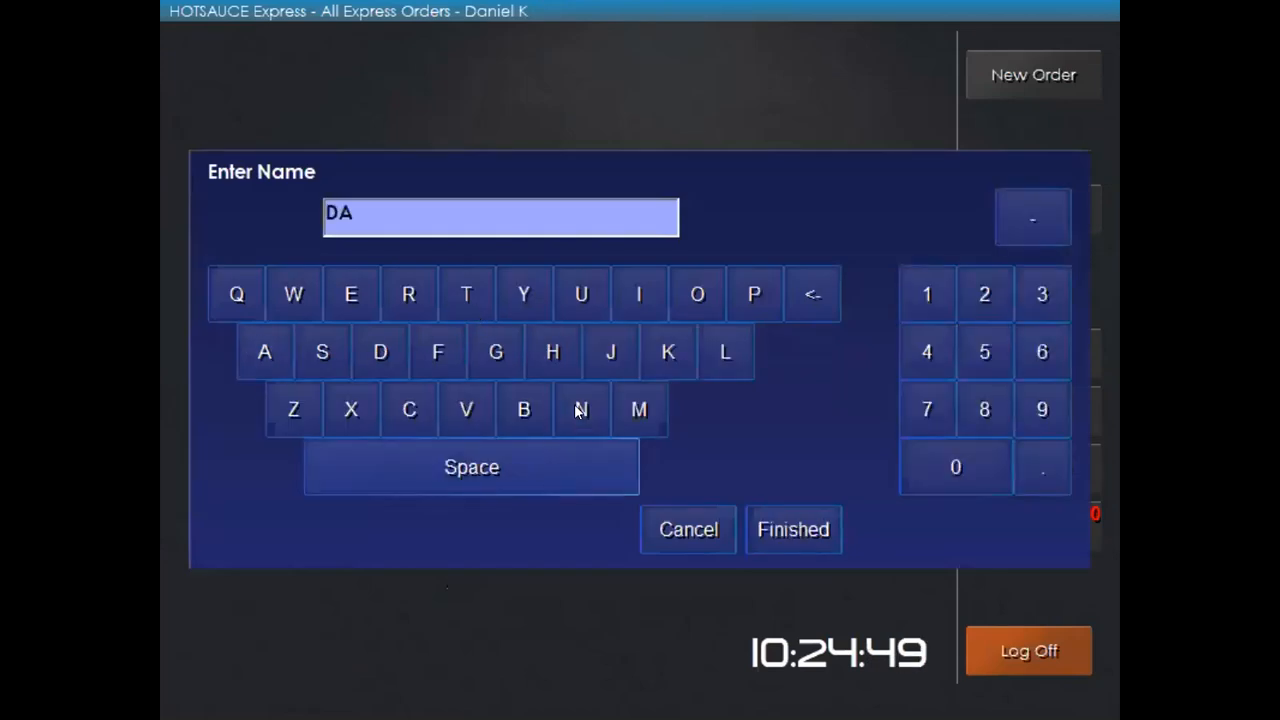
click(580, 410)
click(789, 531)
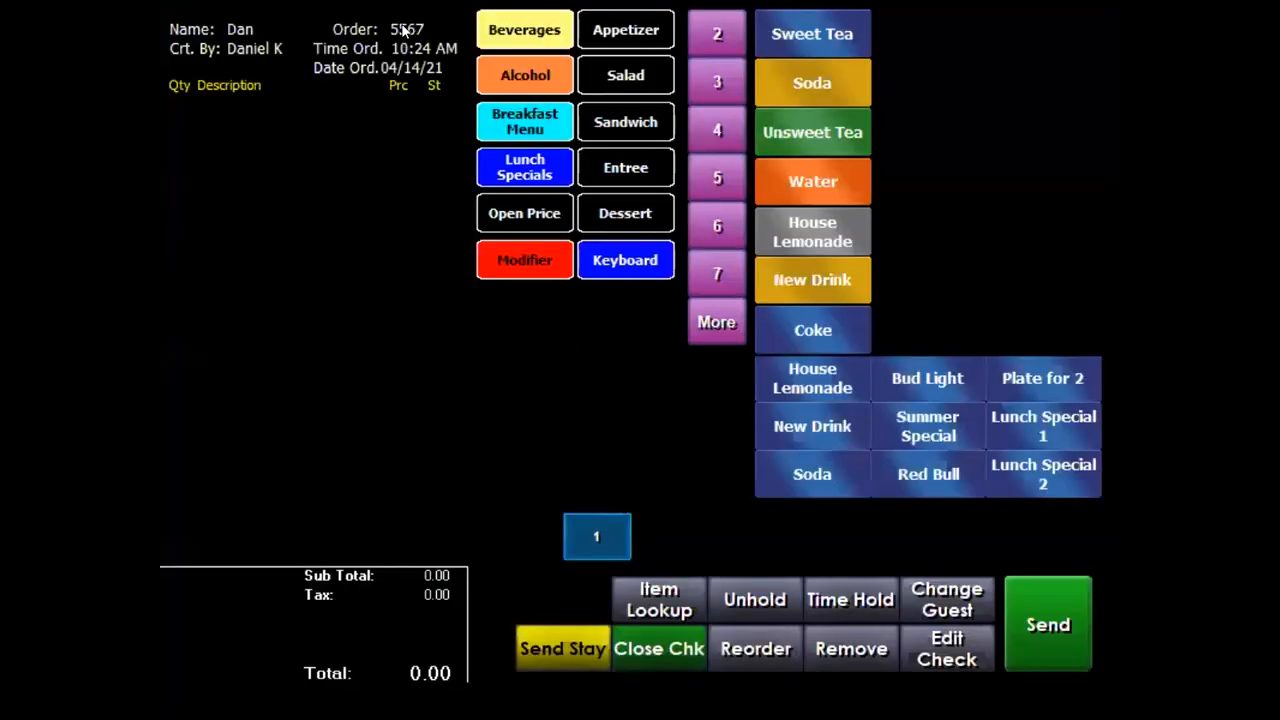
Add Sweet Tea, Soda, Unsweet Tea and House Lemonade, then send the 8.56 order
click(825, 34)
click(814, 87)
click(803, 148)
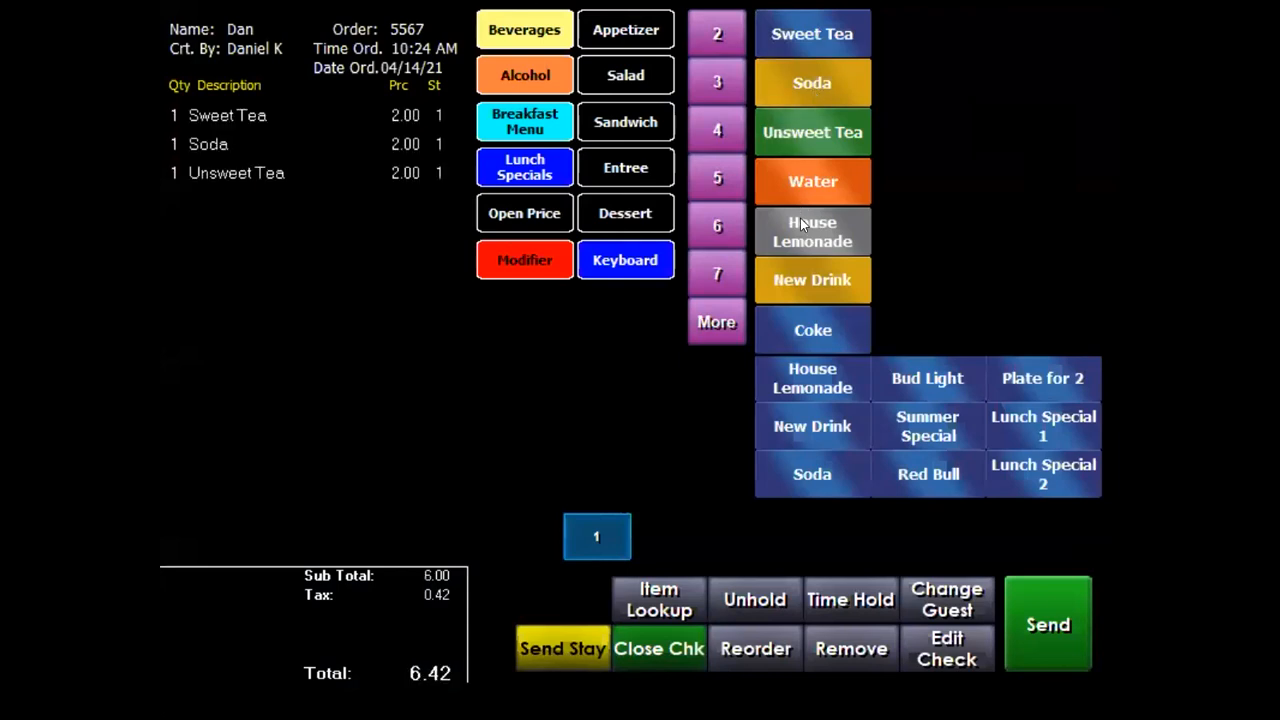
click(800, 222)
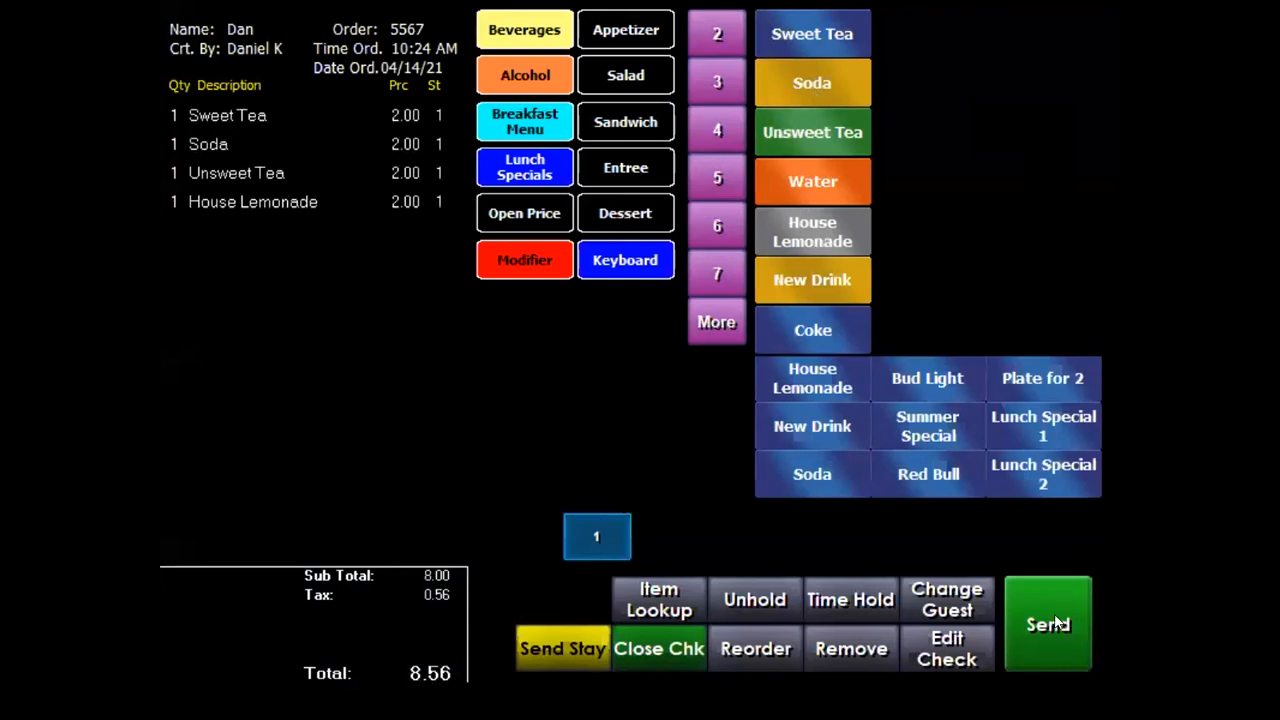
click(1058, 625)
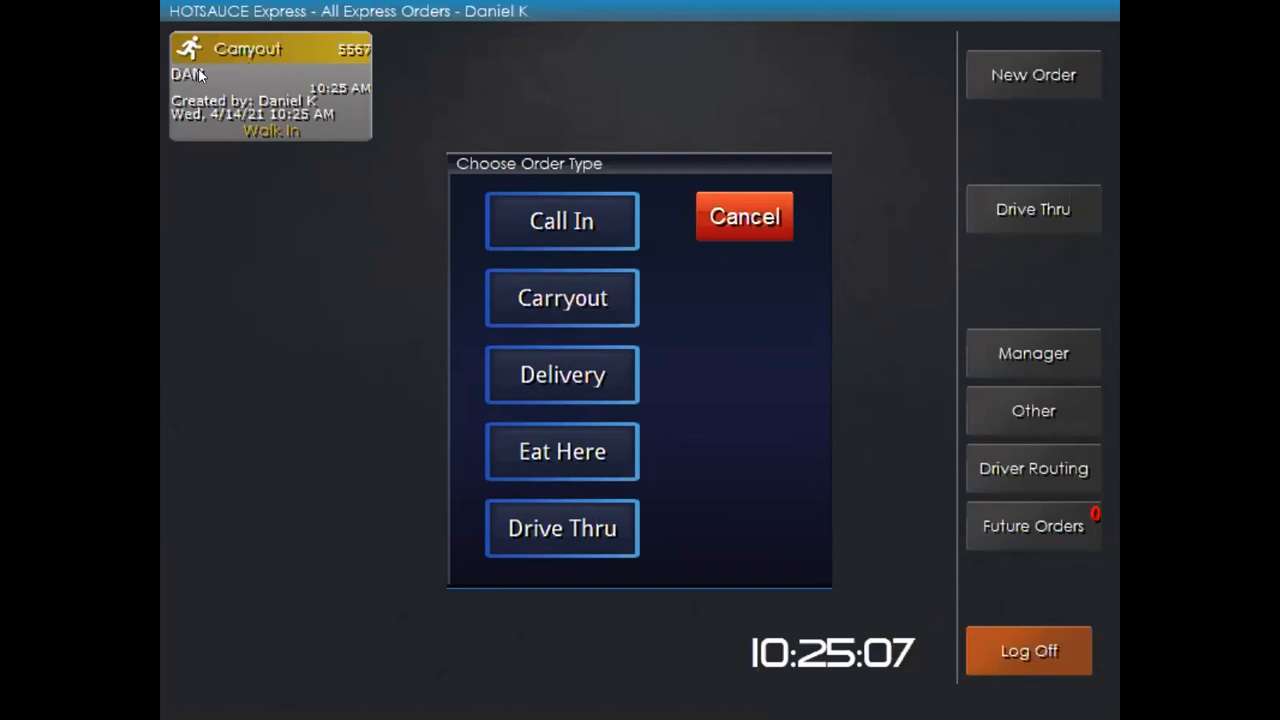
click(718, 215)
click(261, 82)
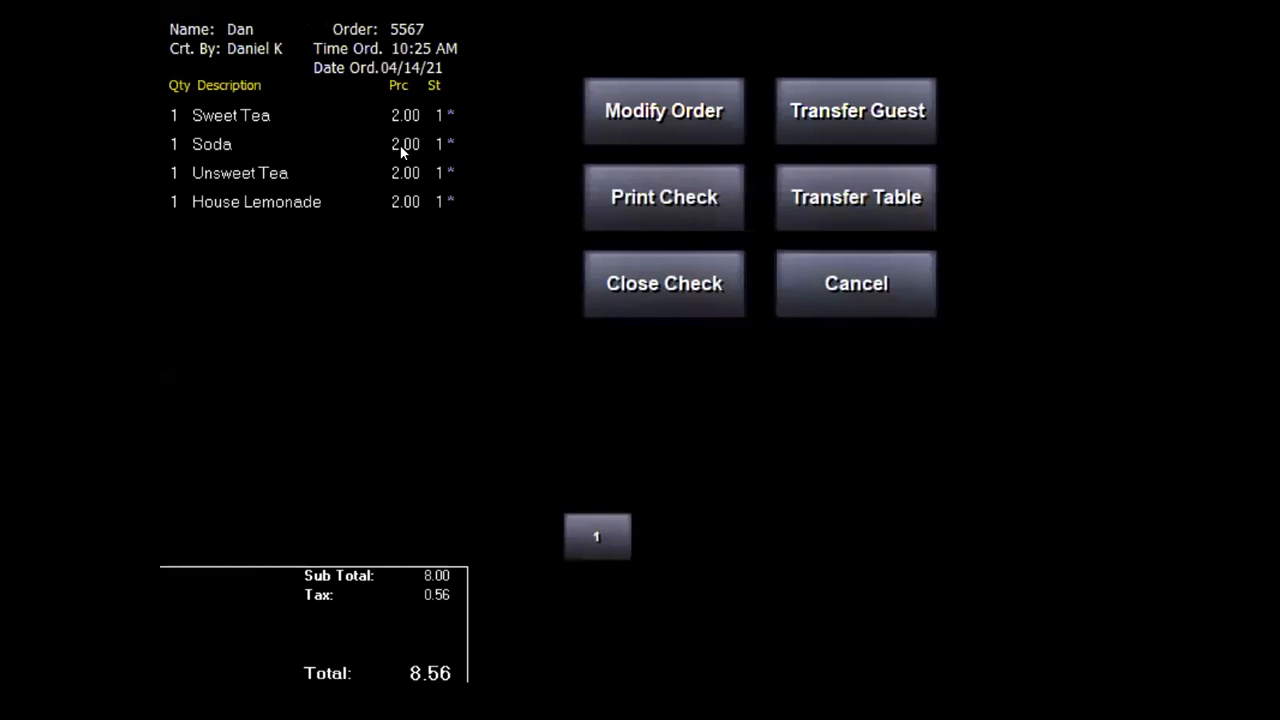
click(838, 287)
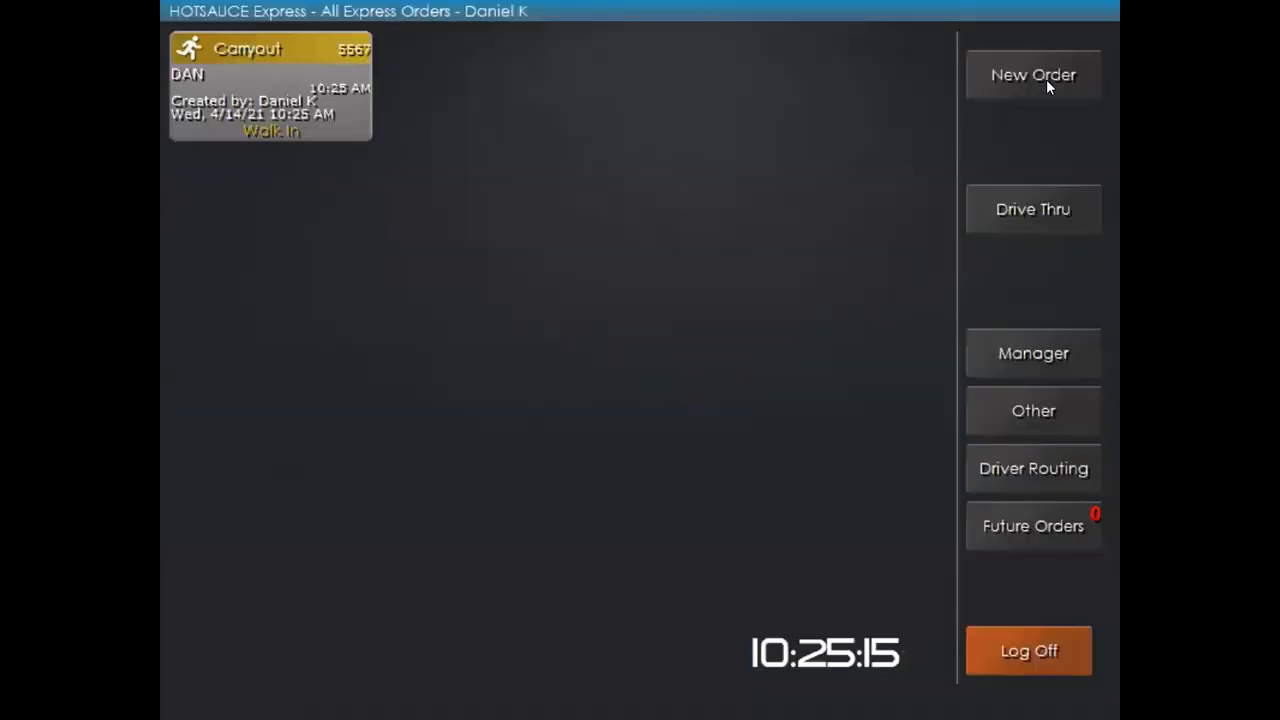
click(1046, 79)
click(552, 296)
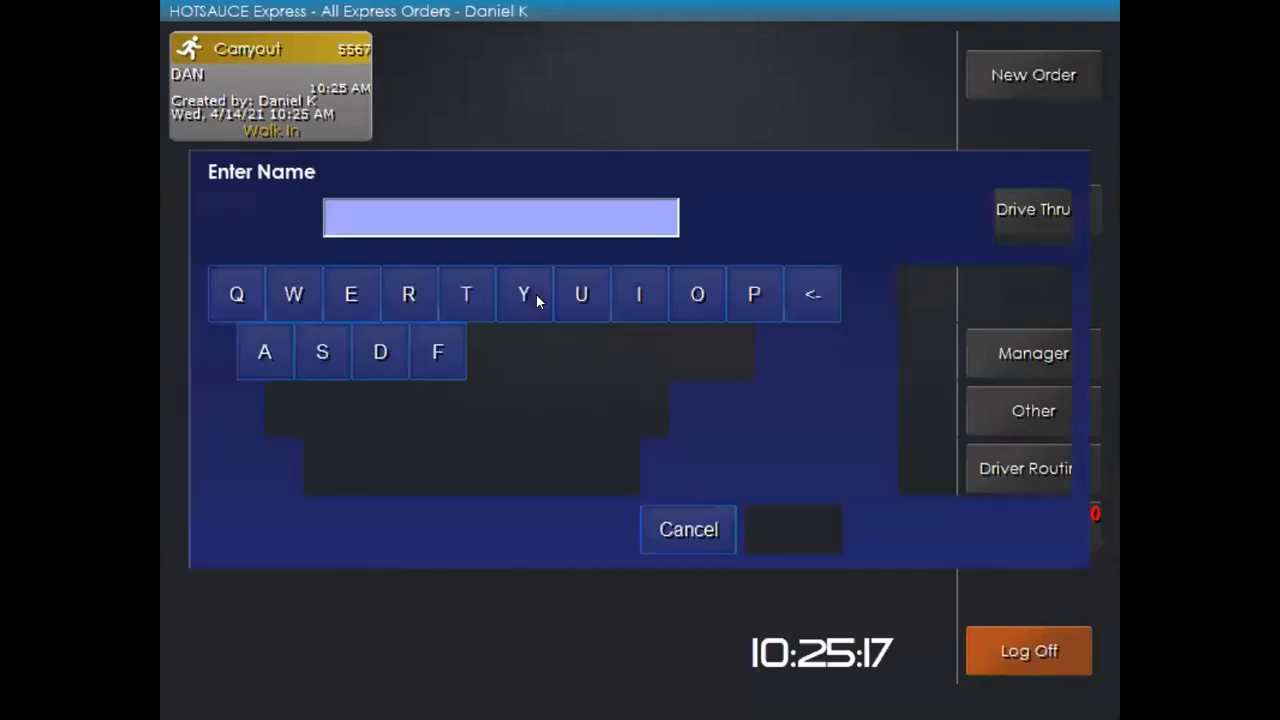
click(460, 290)
click(797, 537)
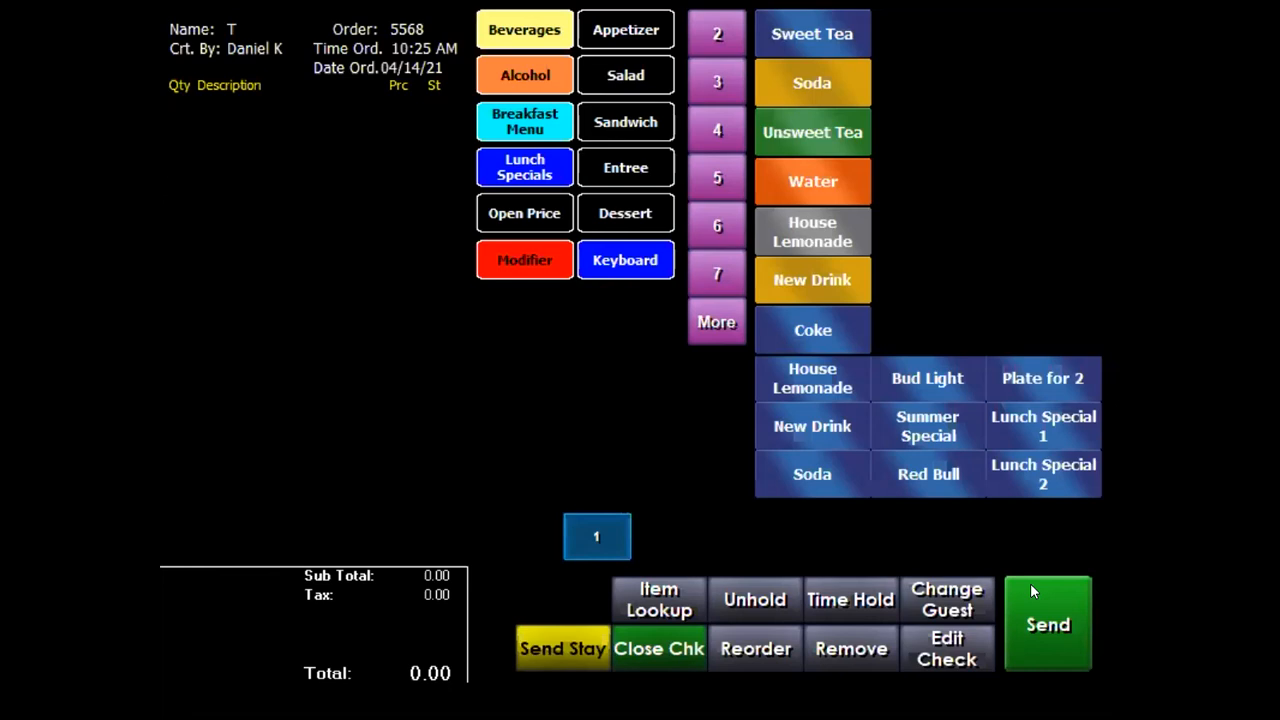
click(1031, 585)
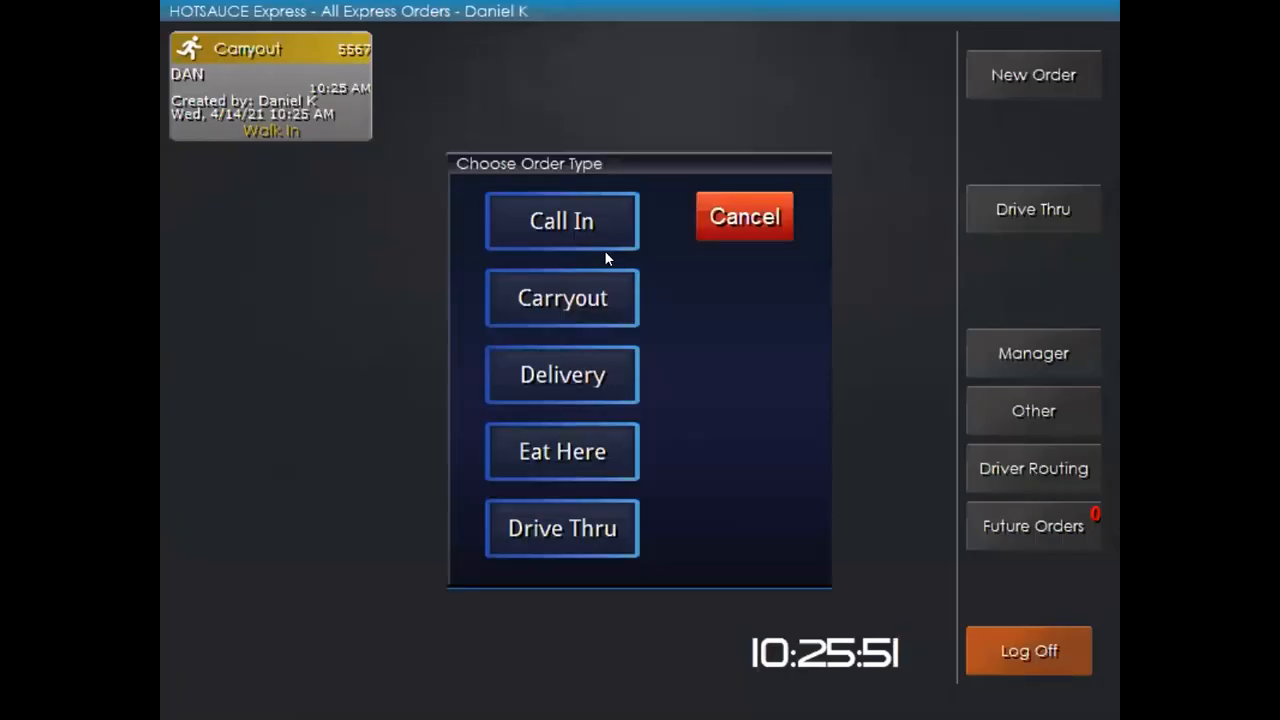
click(553, 220)
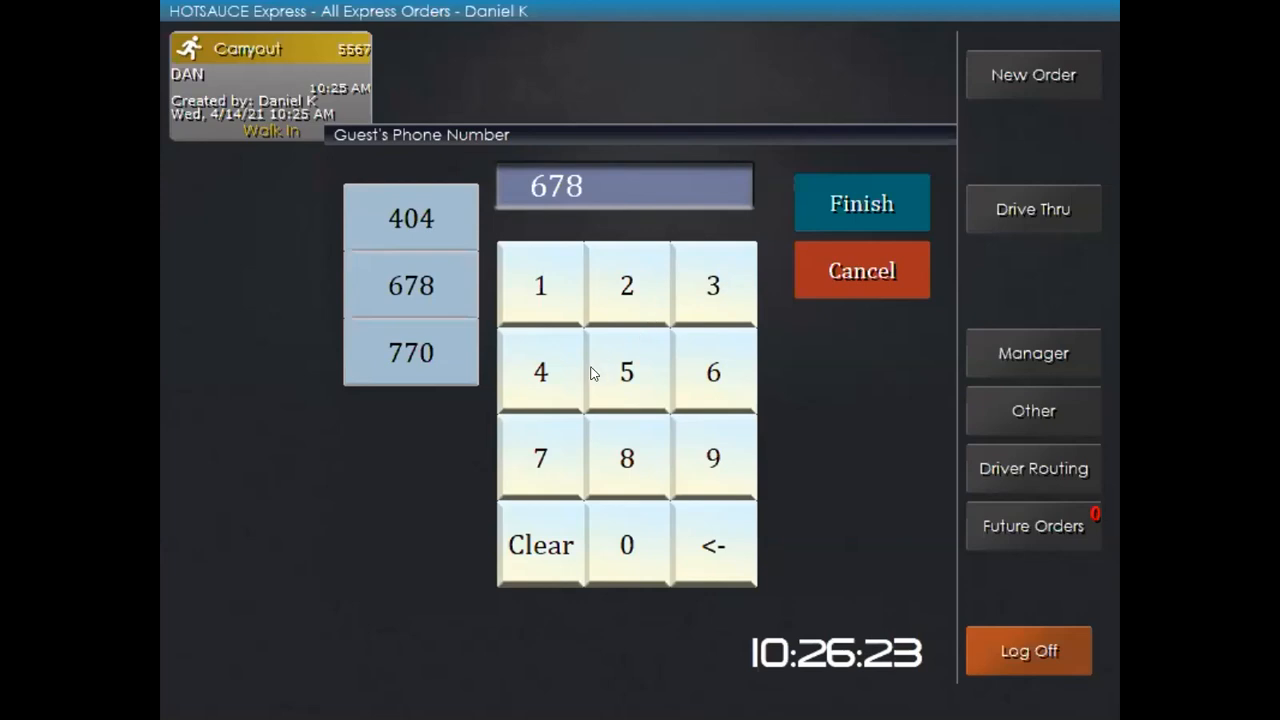
Key in the caller's phone number and look up their existing customer record
triple_click(540, 372)
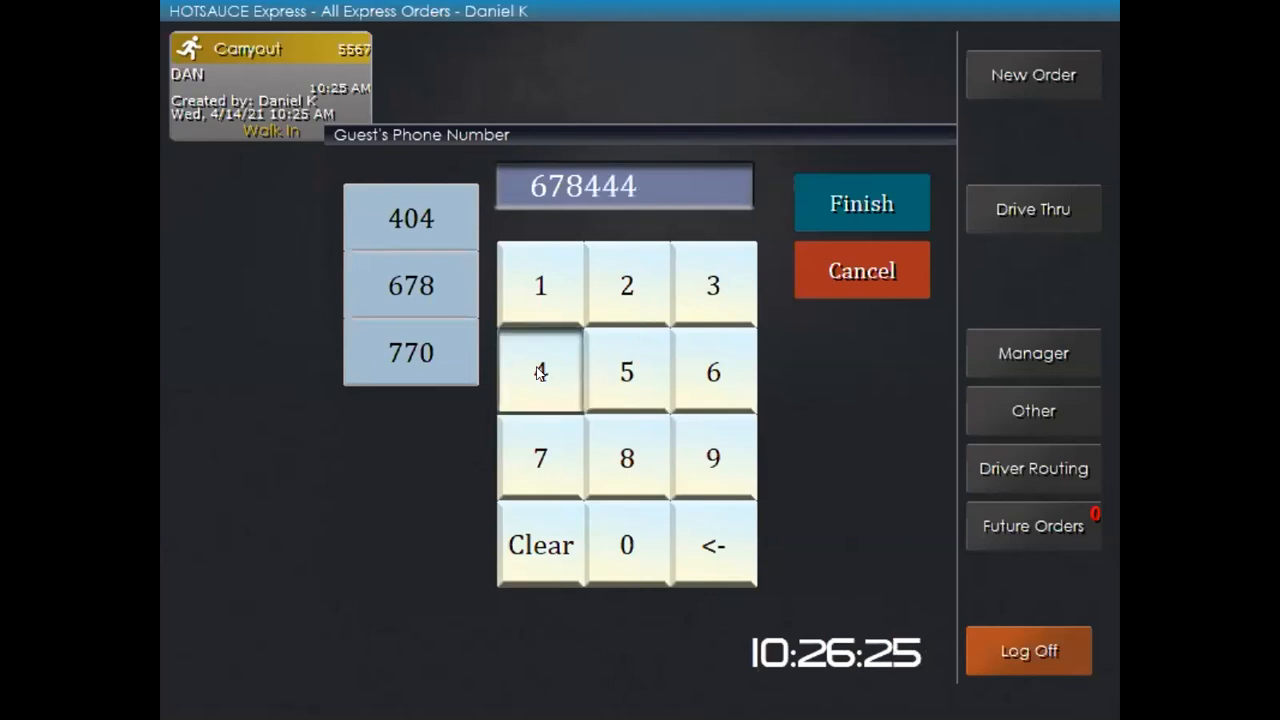
triple_click(540, 372)
click(540, 372)
click(868, 203)
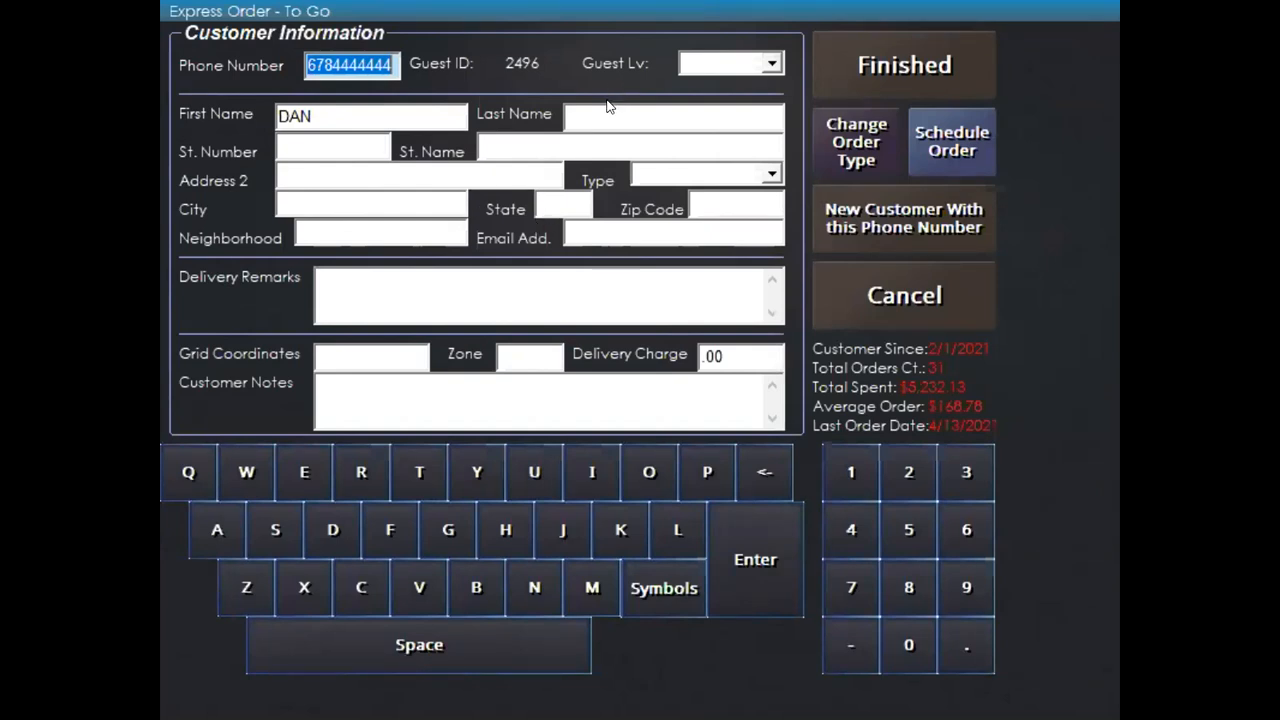
Visit the Last Name and Email fields, then choose to schedule the order for later pickup
click(582, 128)
click(595, 232)
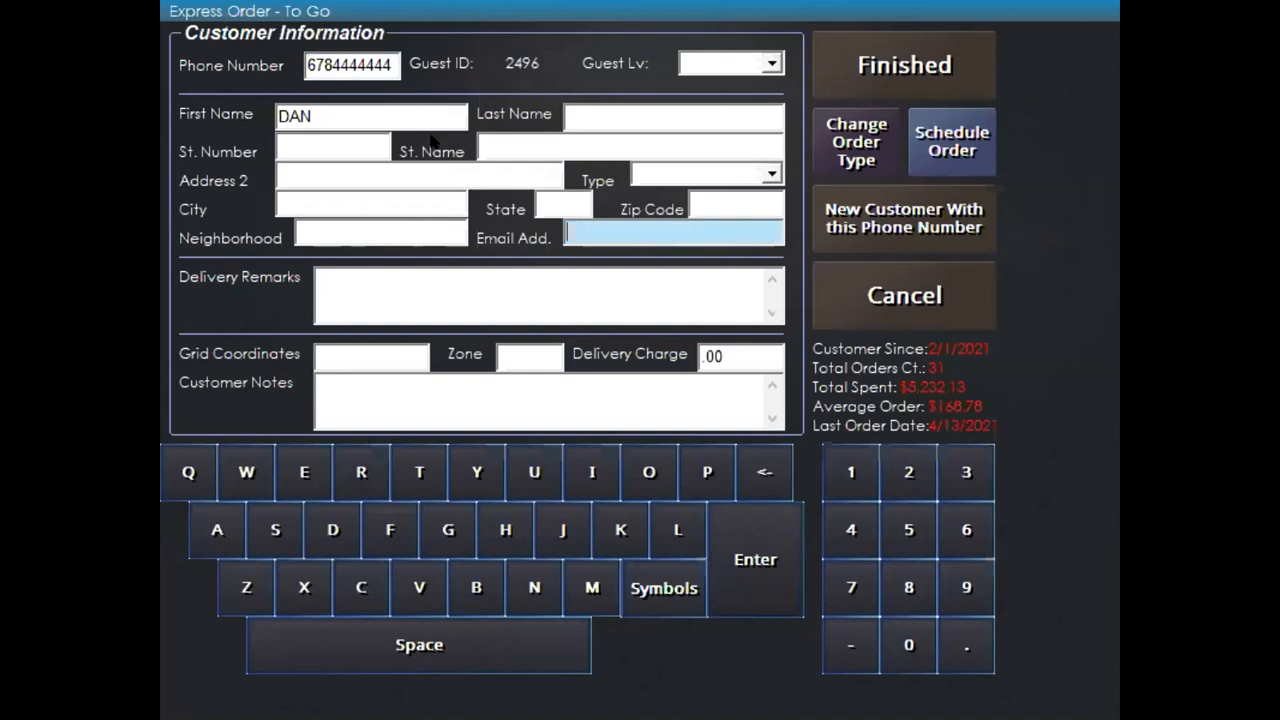
click(616, 112)
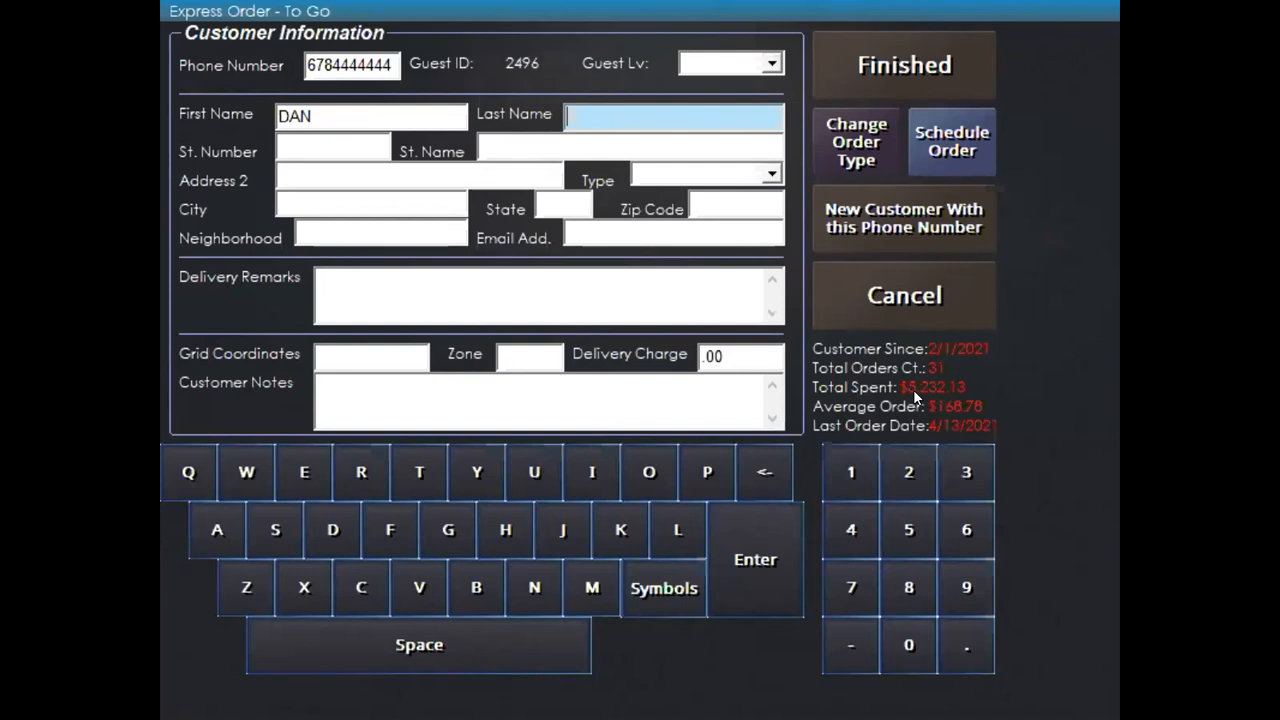
click(958, 148)
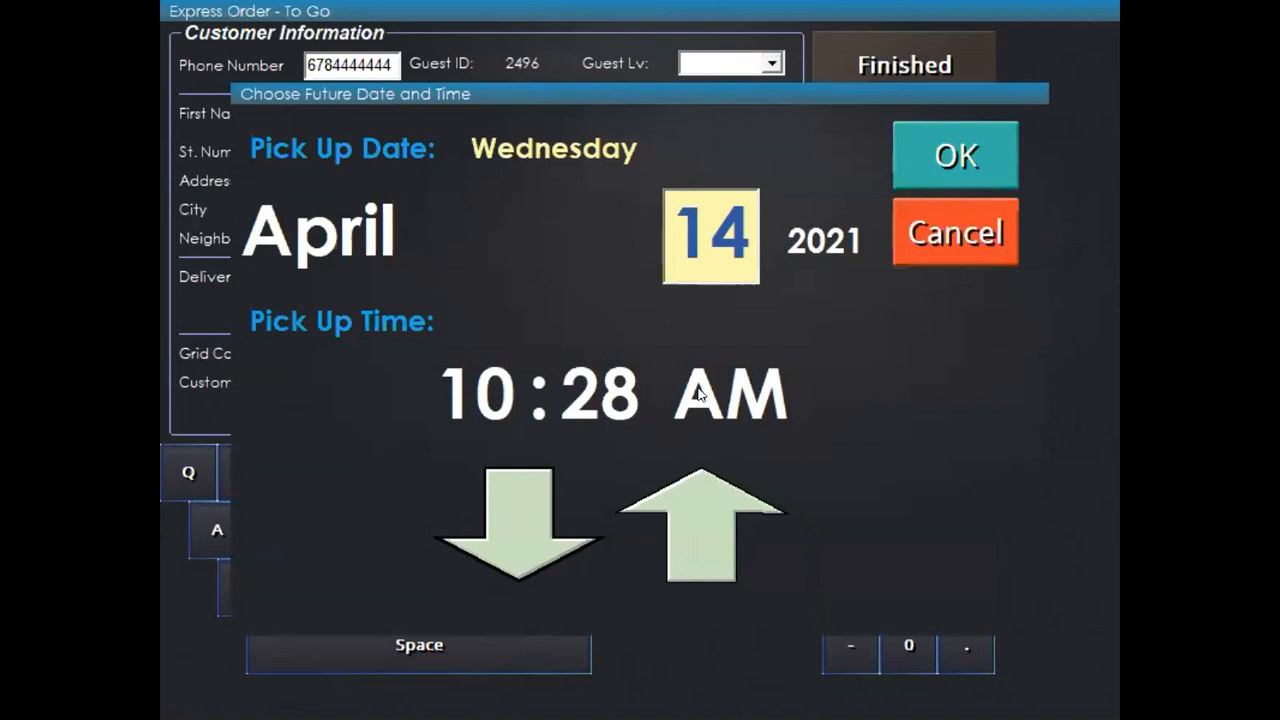
Set the pickup time to 12 PM
click(494, 408)
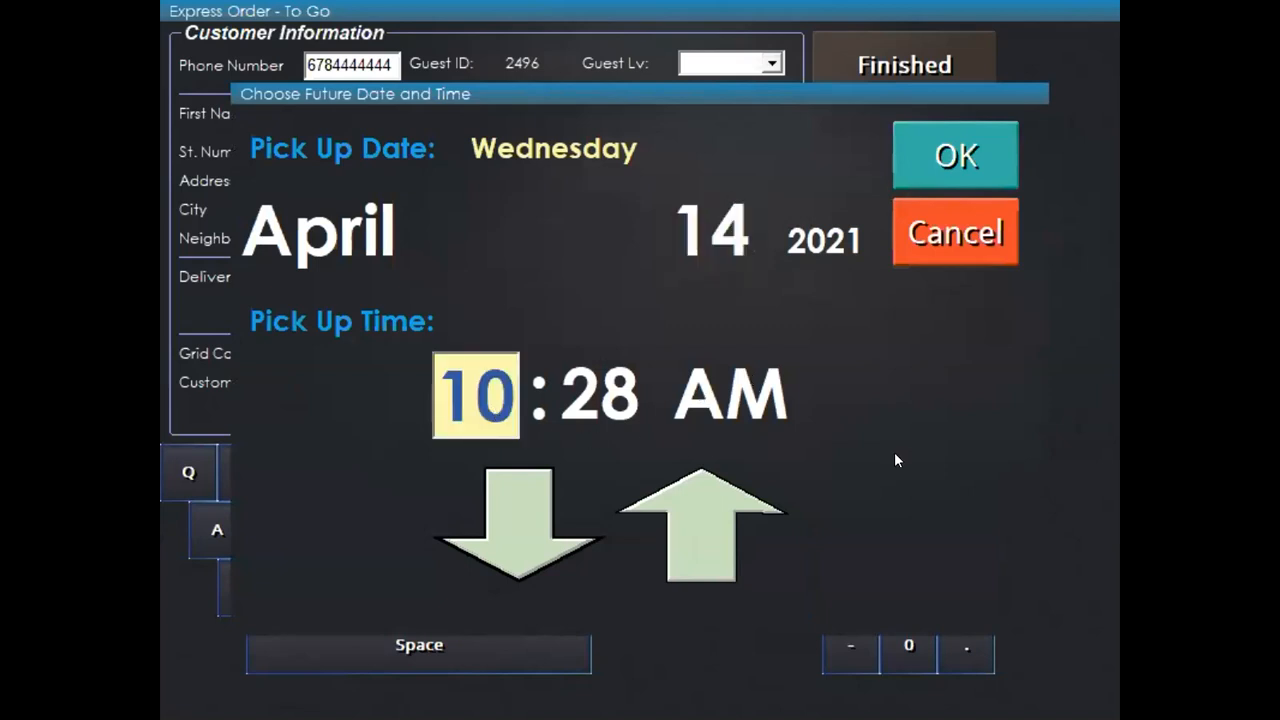
click(693, 518)
click(718, 480)
click(728, 400)
click(706, 530)
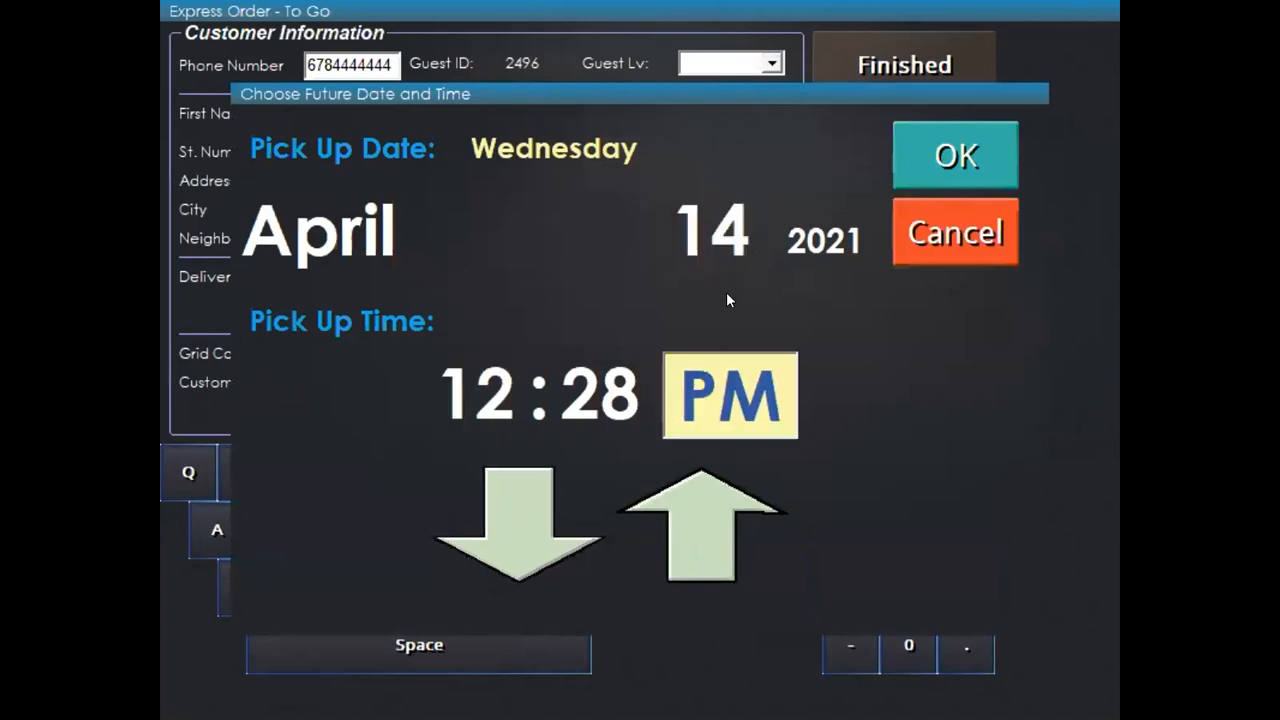
Set the pickup date to Sunday, May 15, 2022, confirm, and finish the customer details
click(722, 280)
click(702, 578)
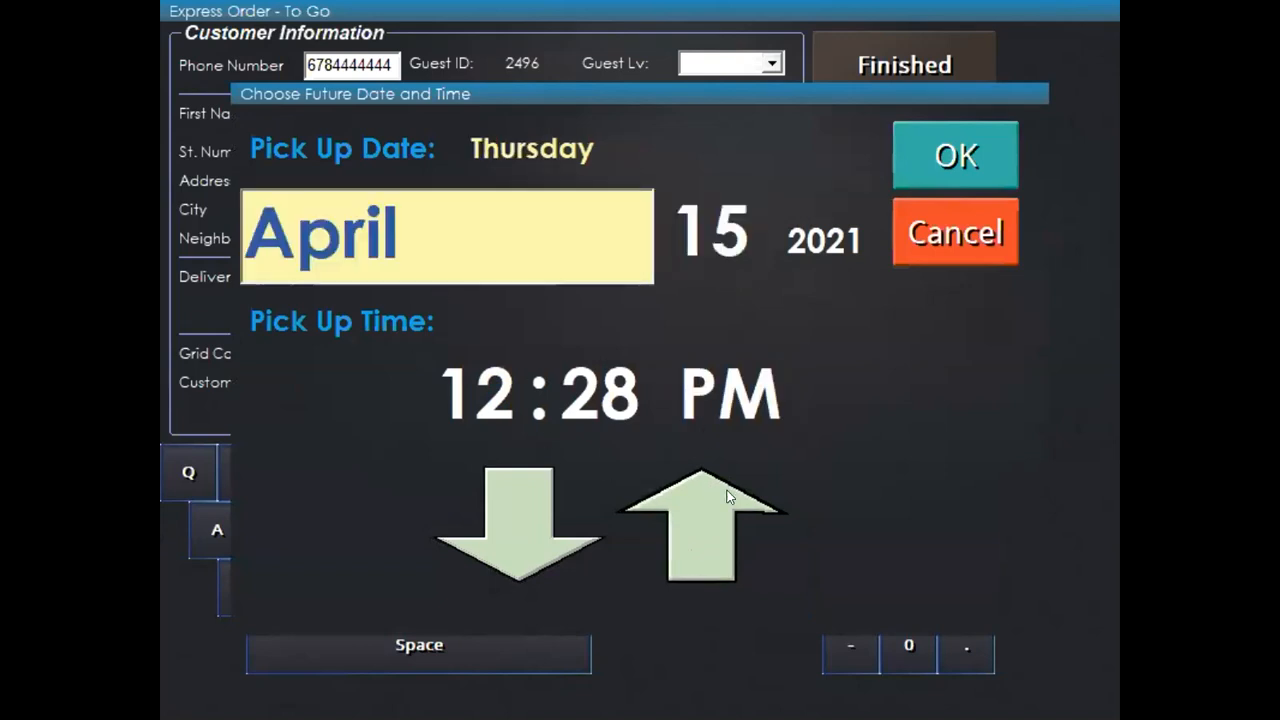
click(709, 525)
click(822, 242)
click(698, 510)
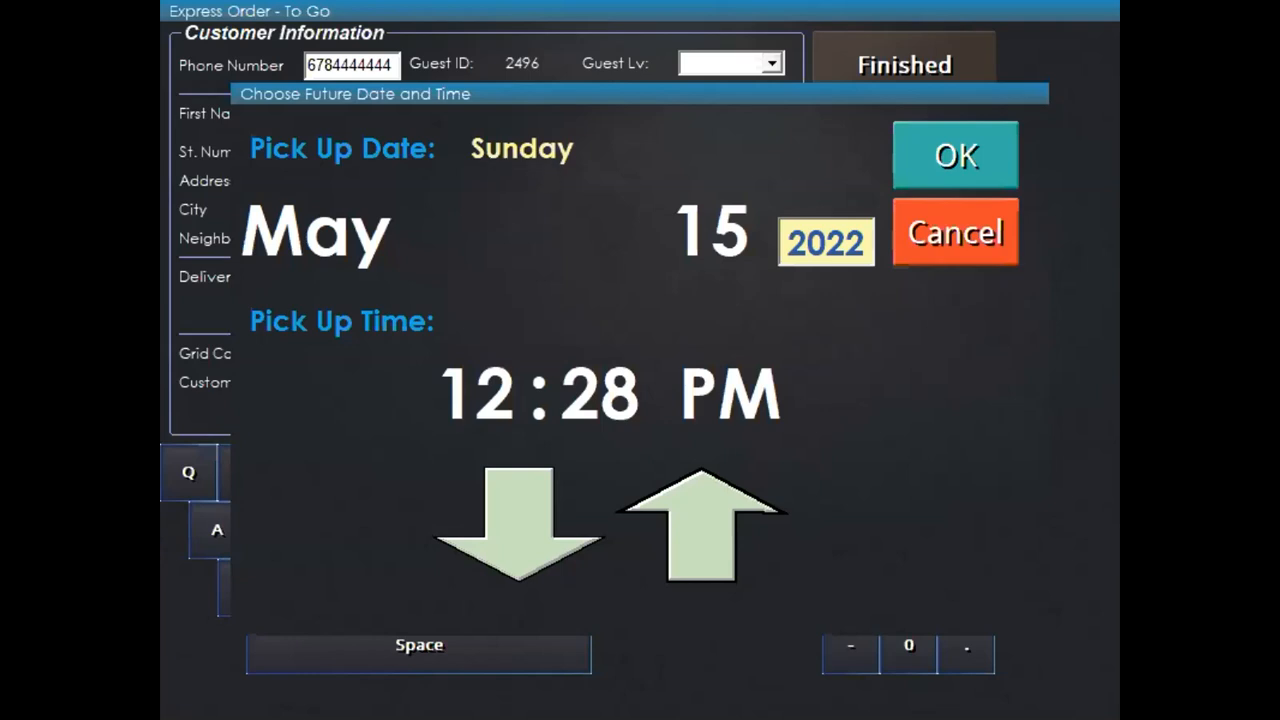
click(950, 234)
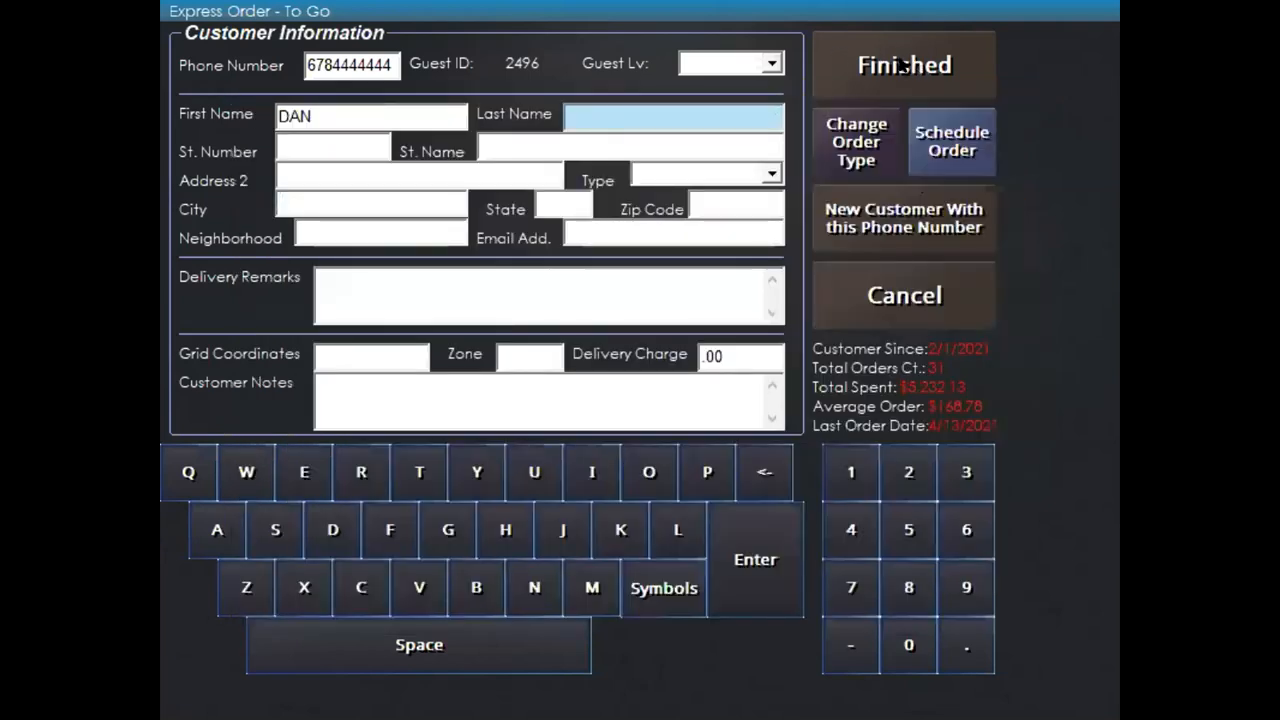
click(901, 64)
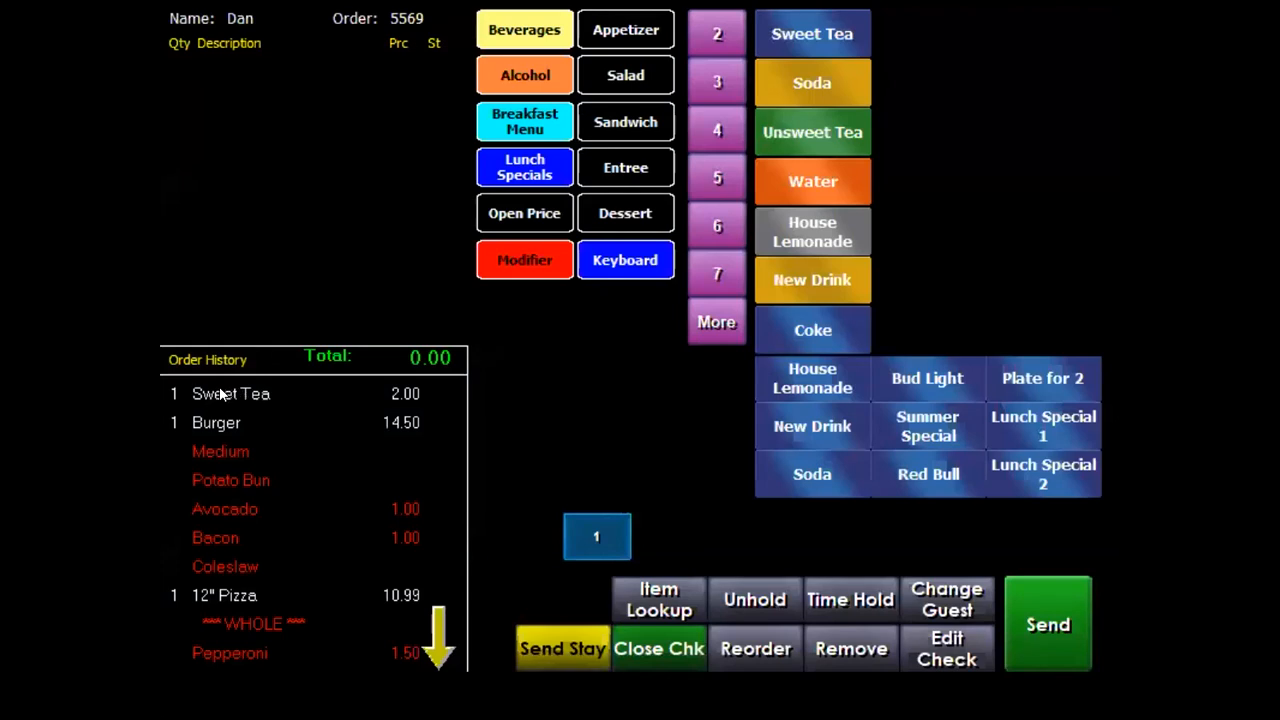
Reorder the guest's past Sweet Tea, Burger, 12" Pizza and Meatloaf (51.70) and send order 5569
click(228, 396)
click(225, 428)
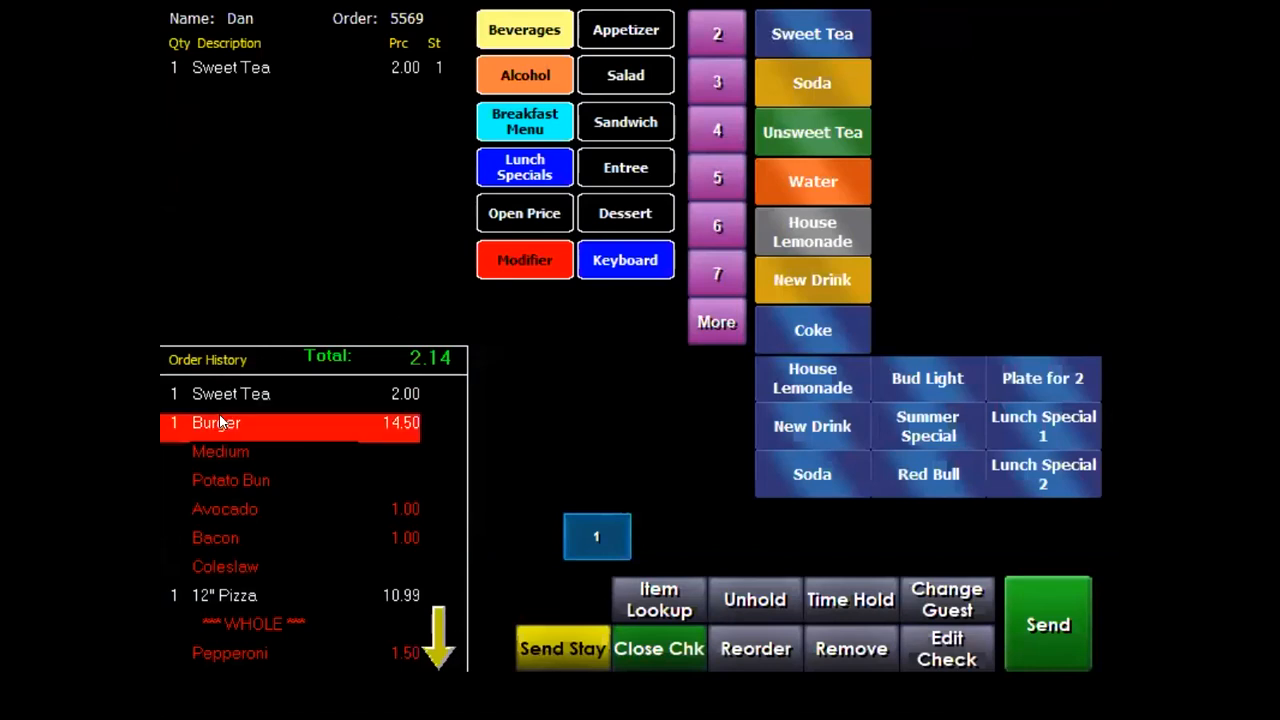
click(243, 597)
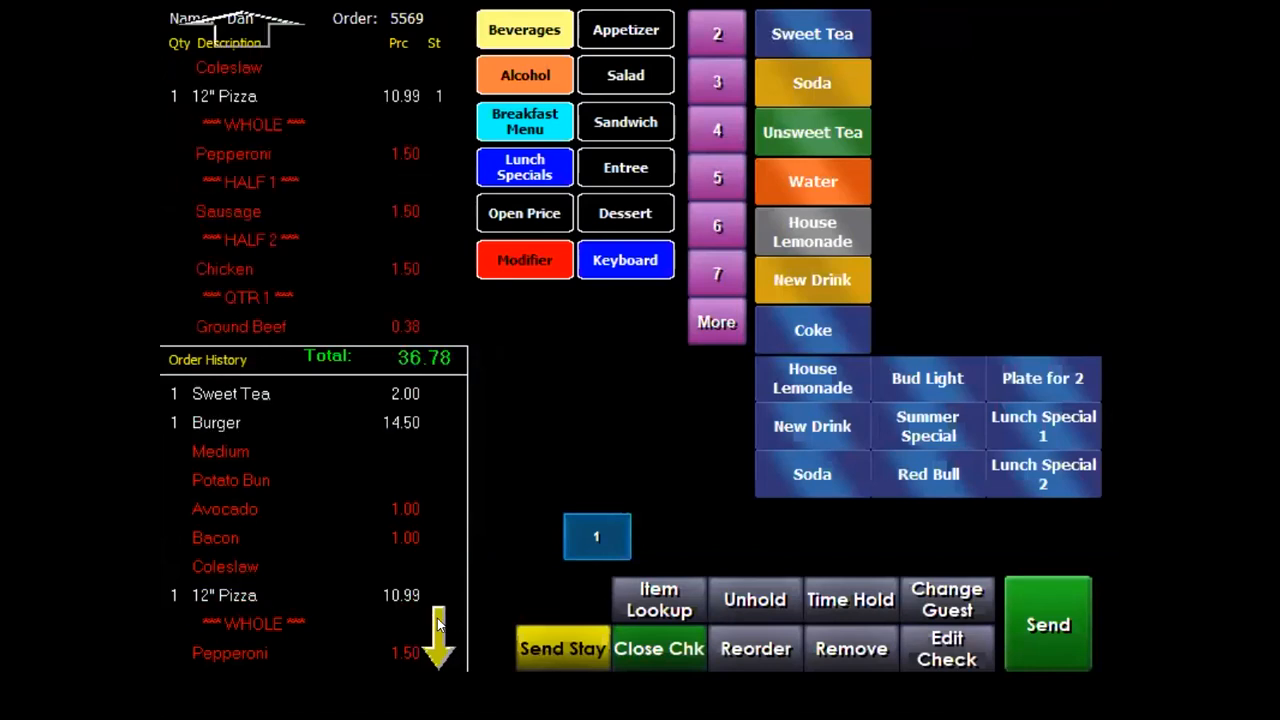
click(438, 630)
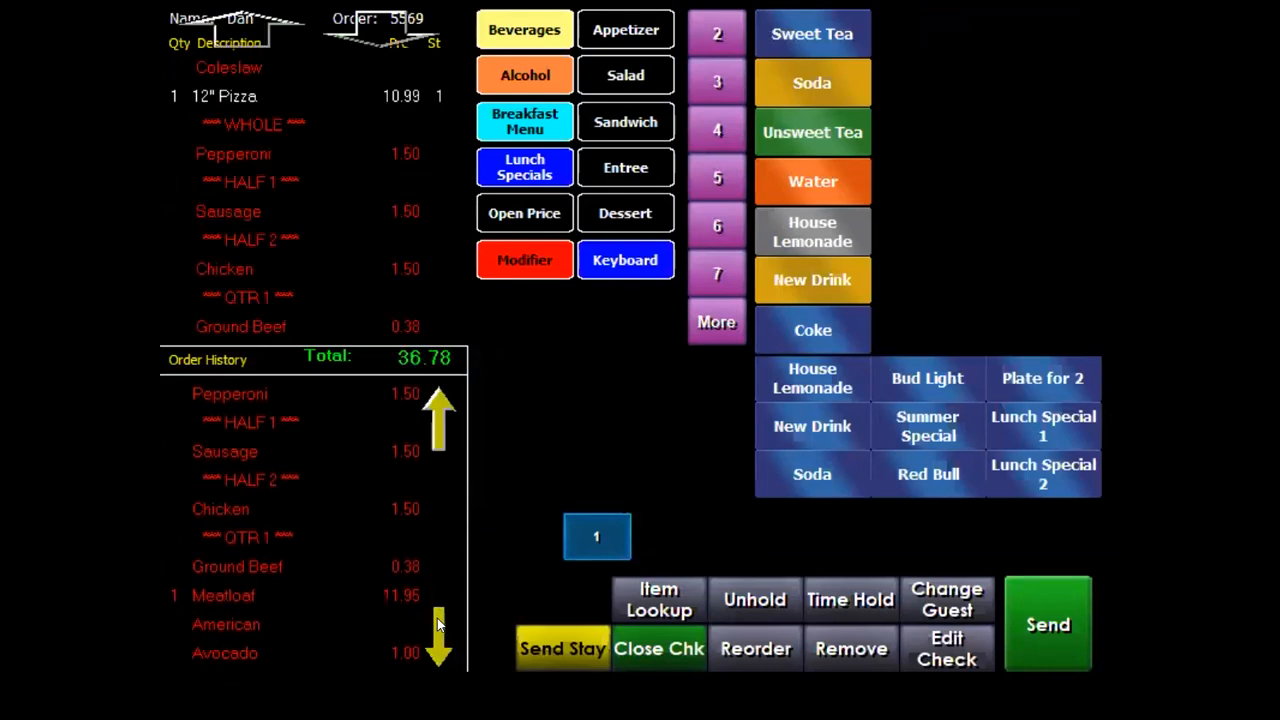
click(223, 566)
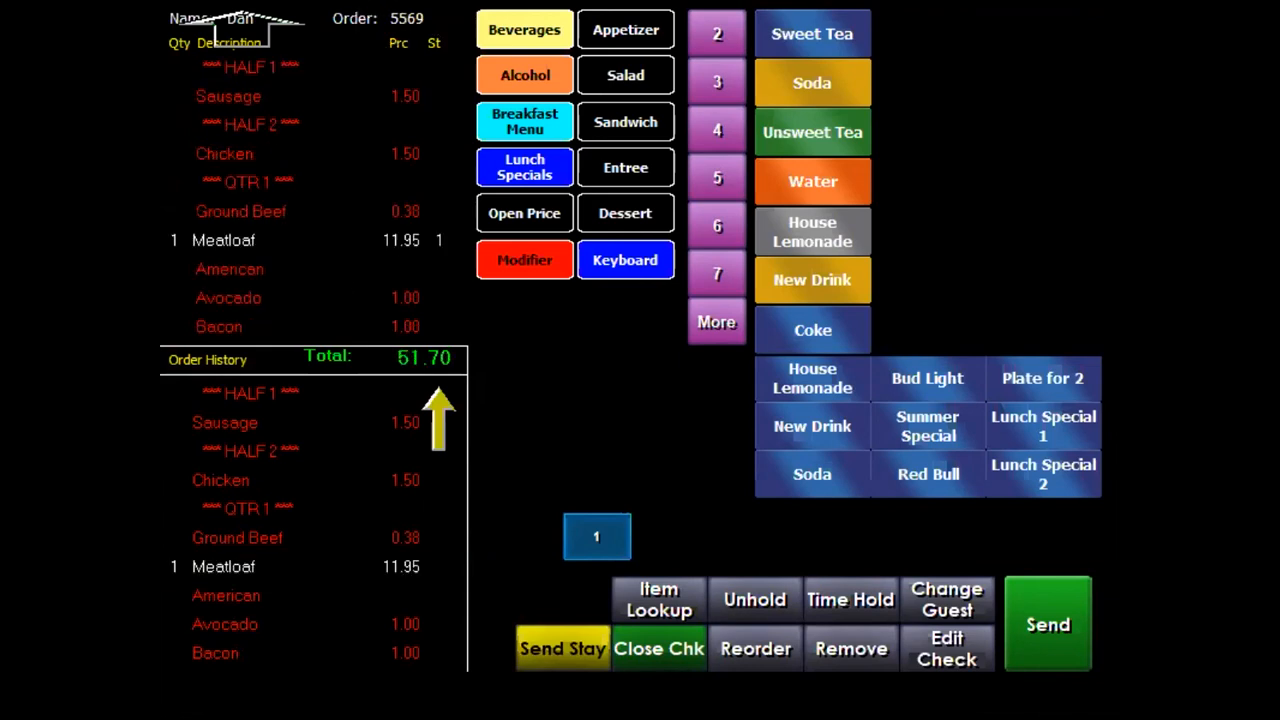
click(1053, 597)
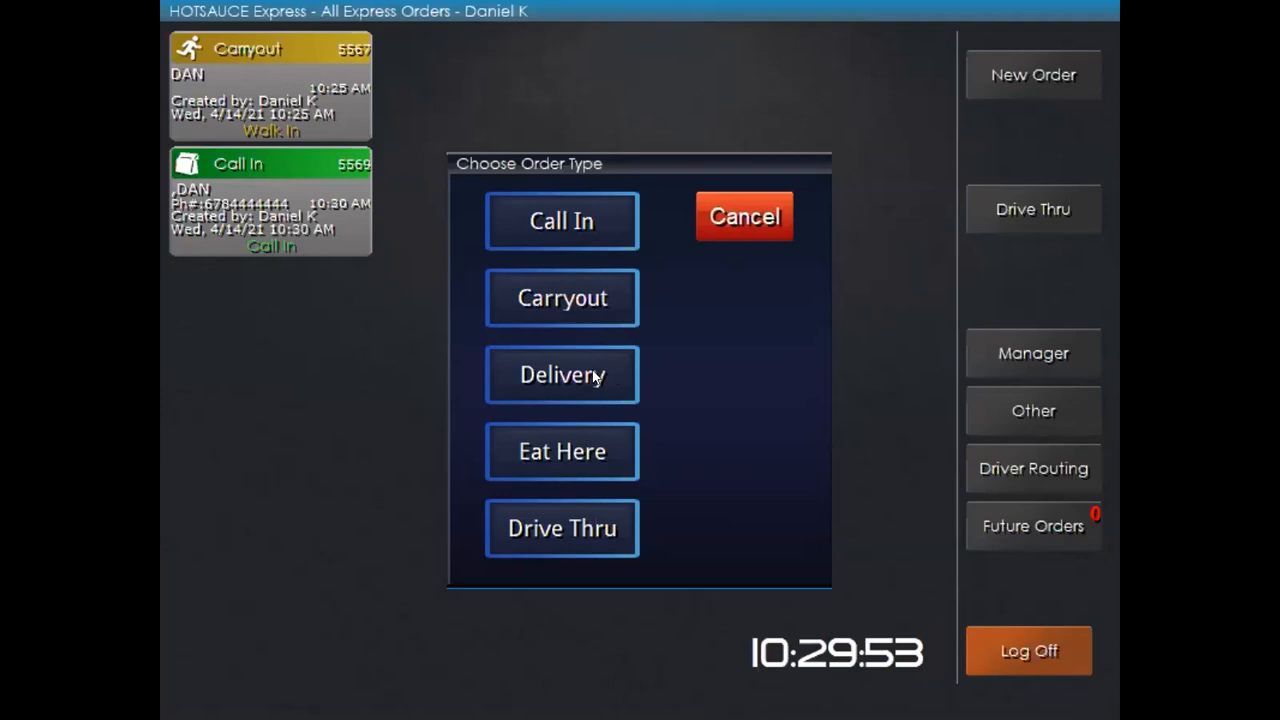
Start a delivery order and look up the caller's phone number to fill address and 6.00 charge
click(535, 373)
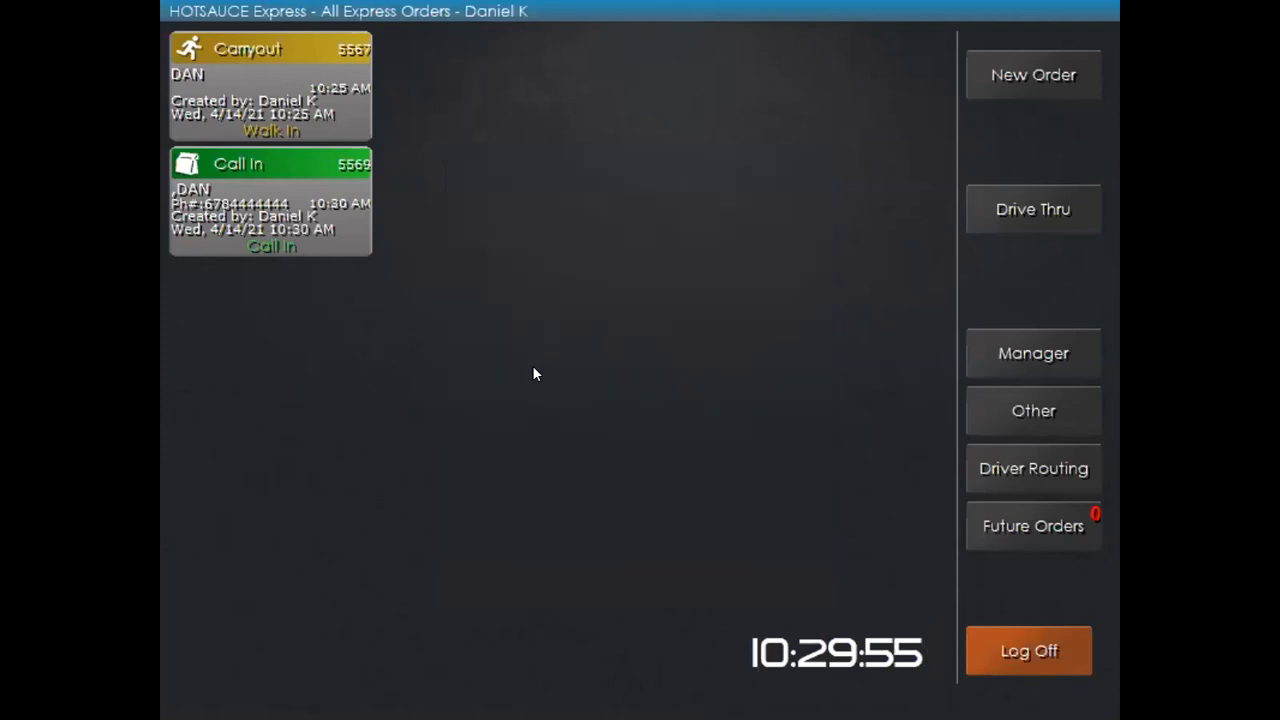
click(541, 455)
triple_click(541, 455)
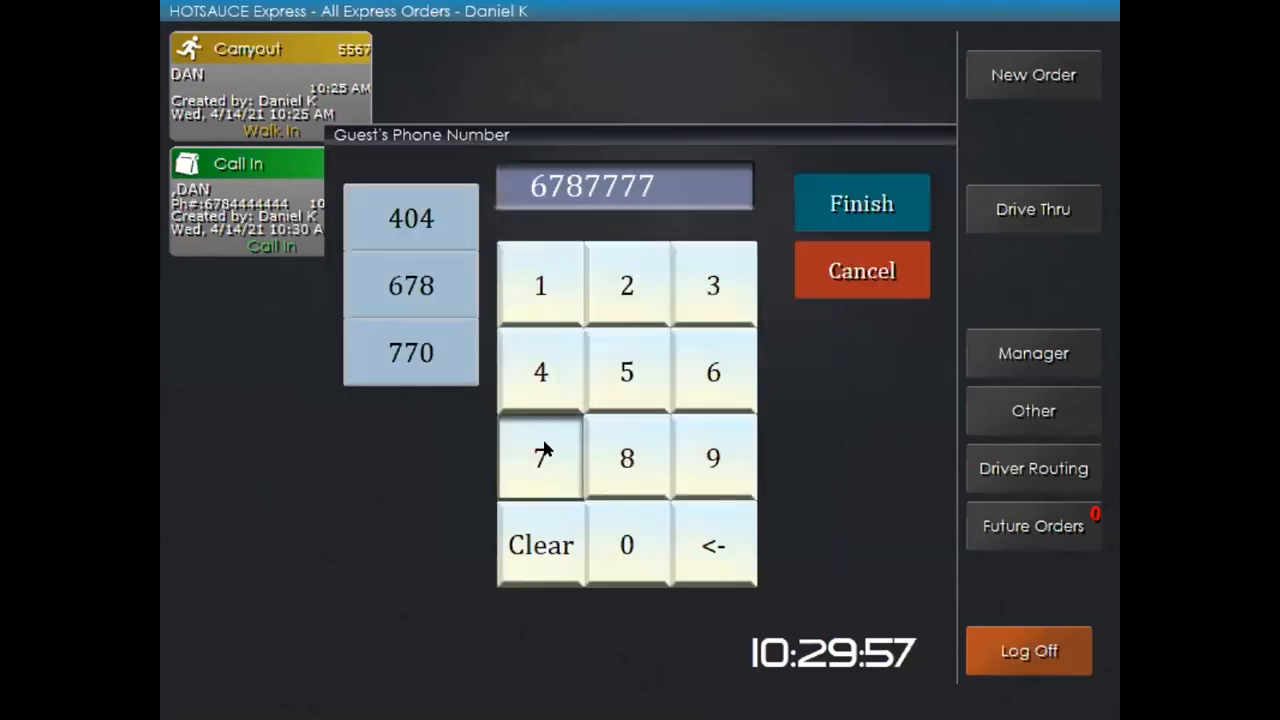
triple_click(541, 455)
click(820, 207)
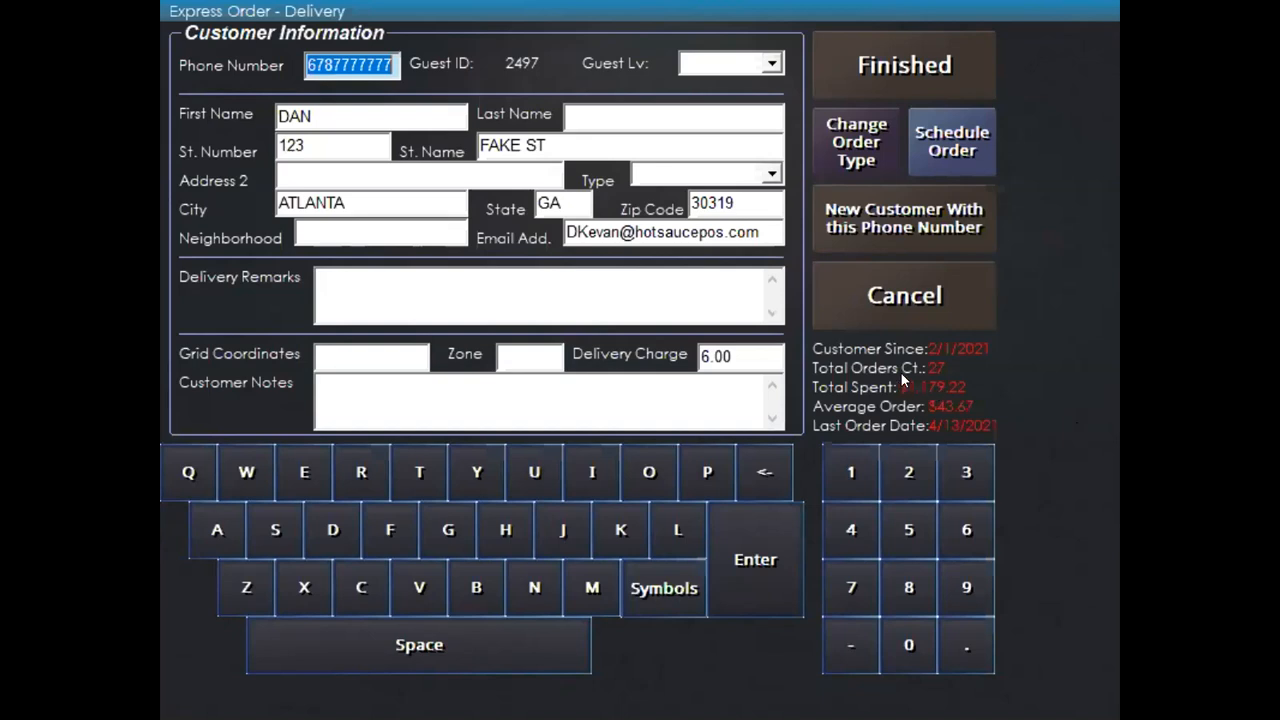
Retype the Delivery Charge as 6.00 and accept the customer details to open order 5570
click(743, 355)
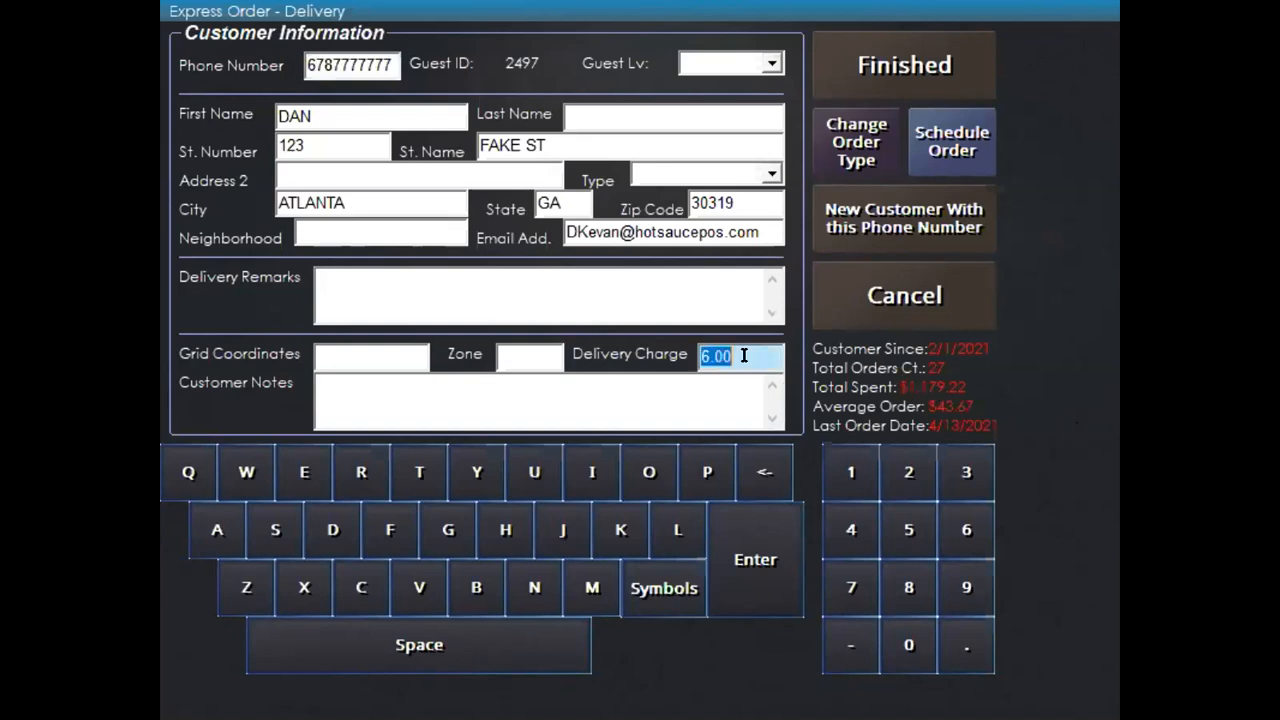
text(4.00)
click(731, 356)
text(6.00)
click(674, 357)
click(899, 63)
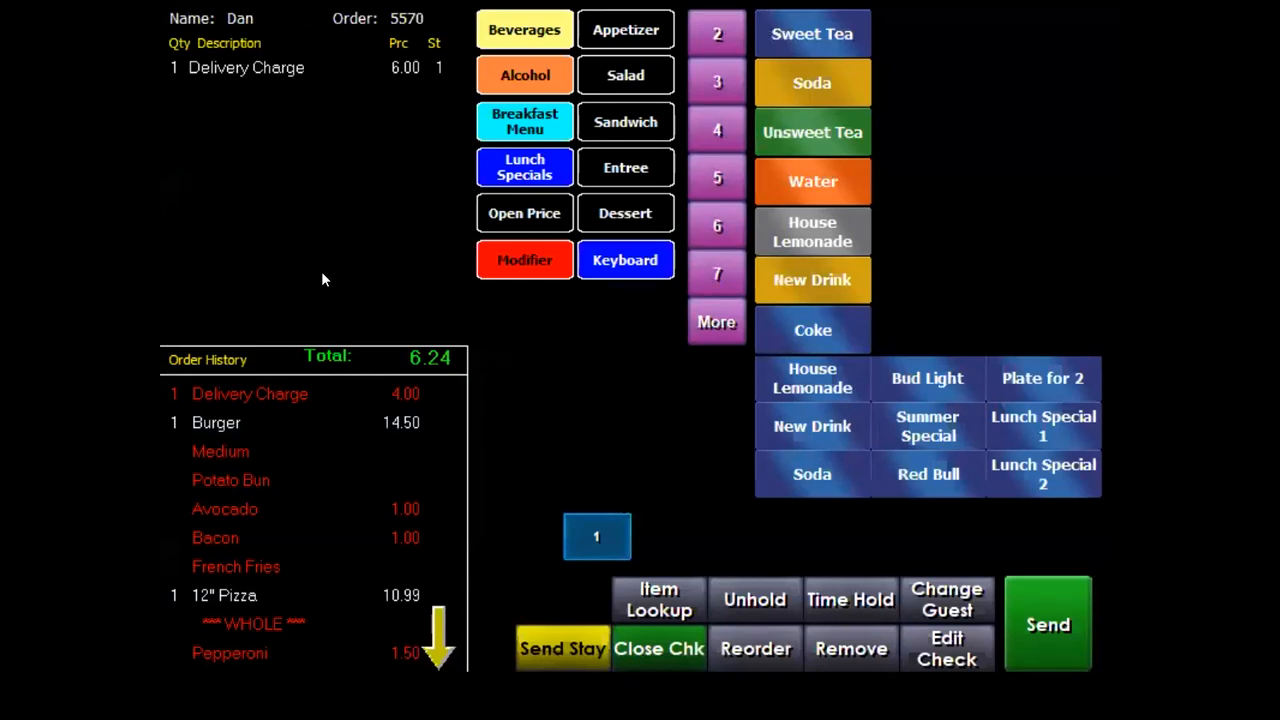
Reorder the past Burger, 12" Pizza and Meatloaf from Order History and send delivery order 5570
click(196, 423)
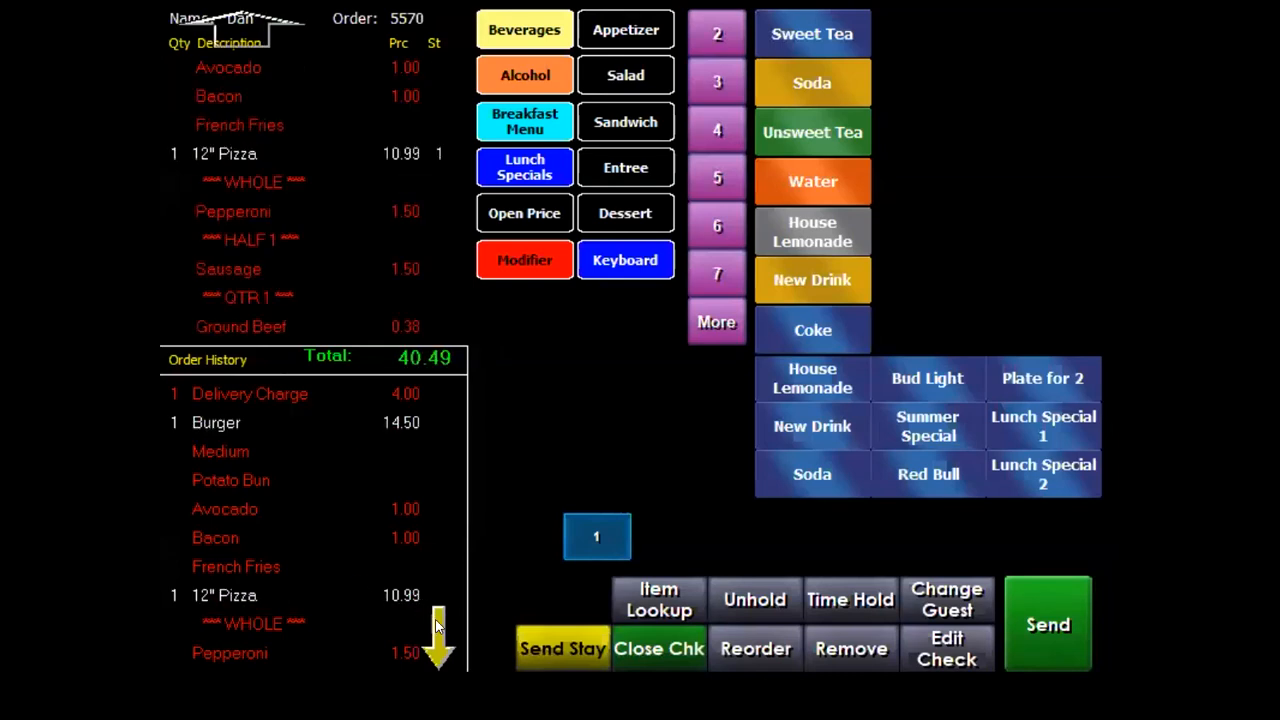
click(436, 625)
click(240, 557)
click(241, 563)
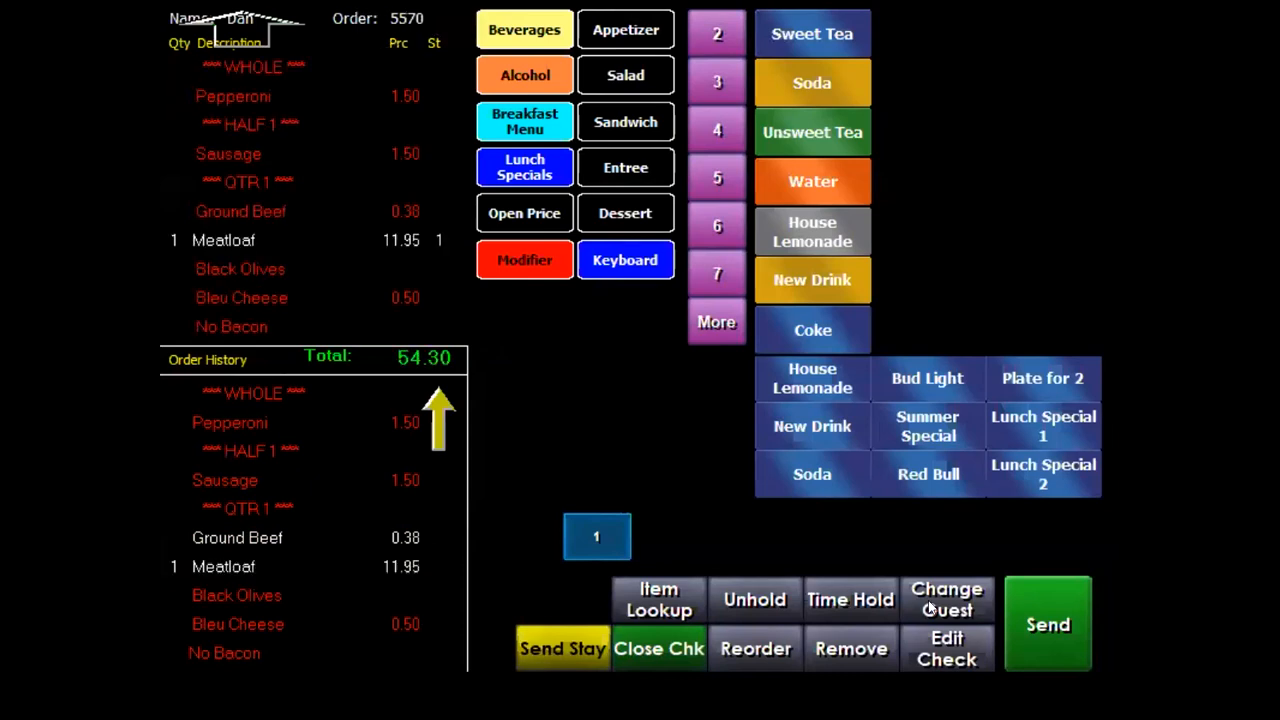
click(1057, 625)
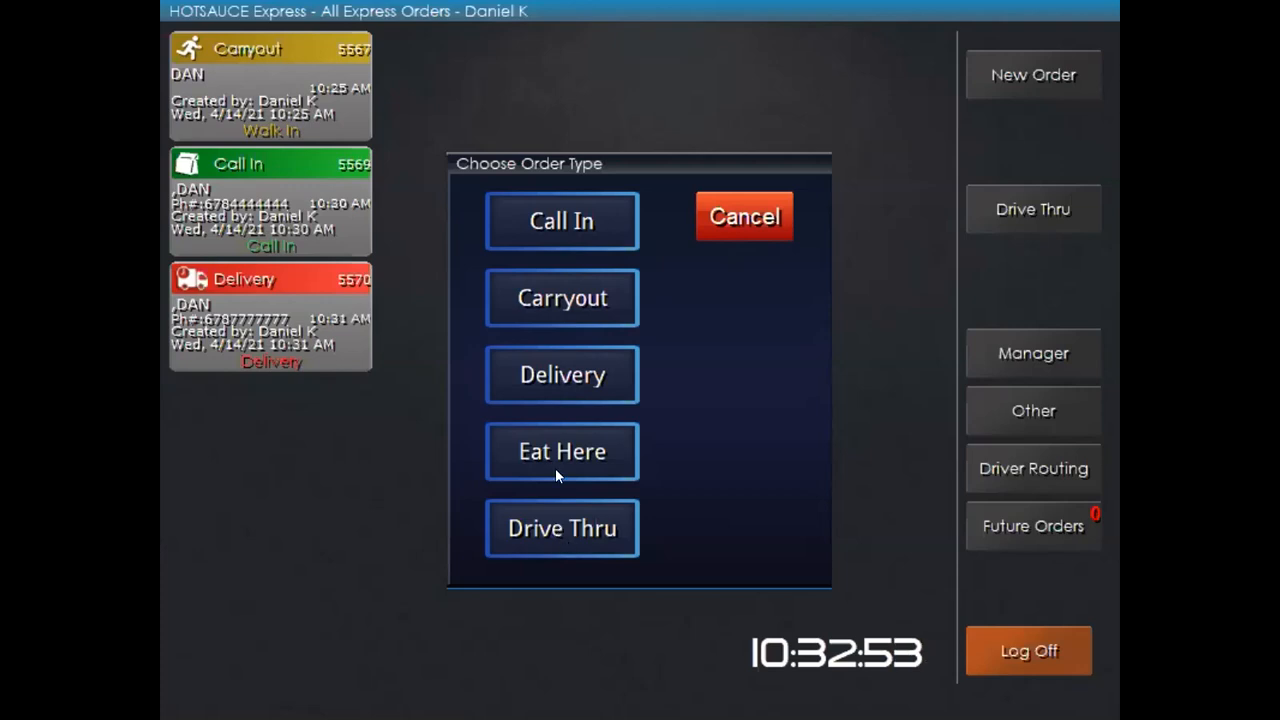
Start carryout order 5571 for the named customer and browse the appetizer, salad, burger and entree categories
click(536, 300)
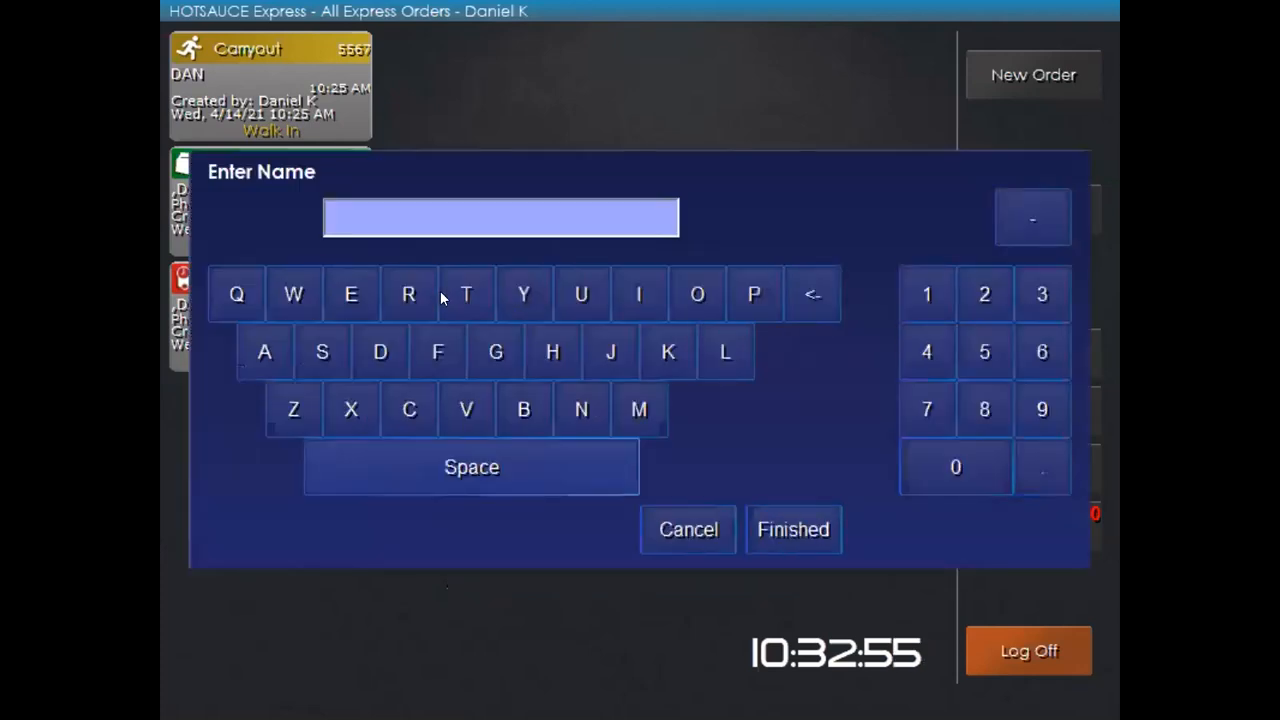
click(835, 541)
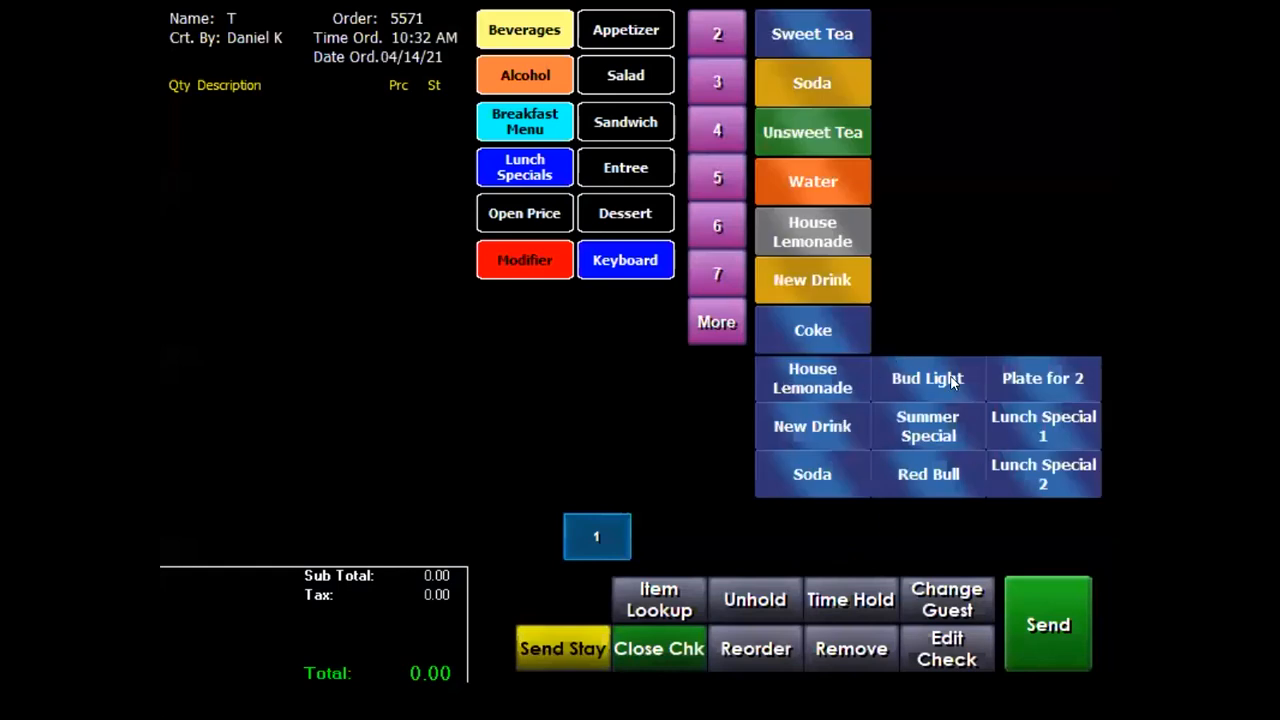
click(627, 33)
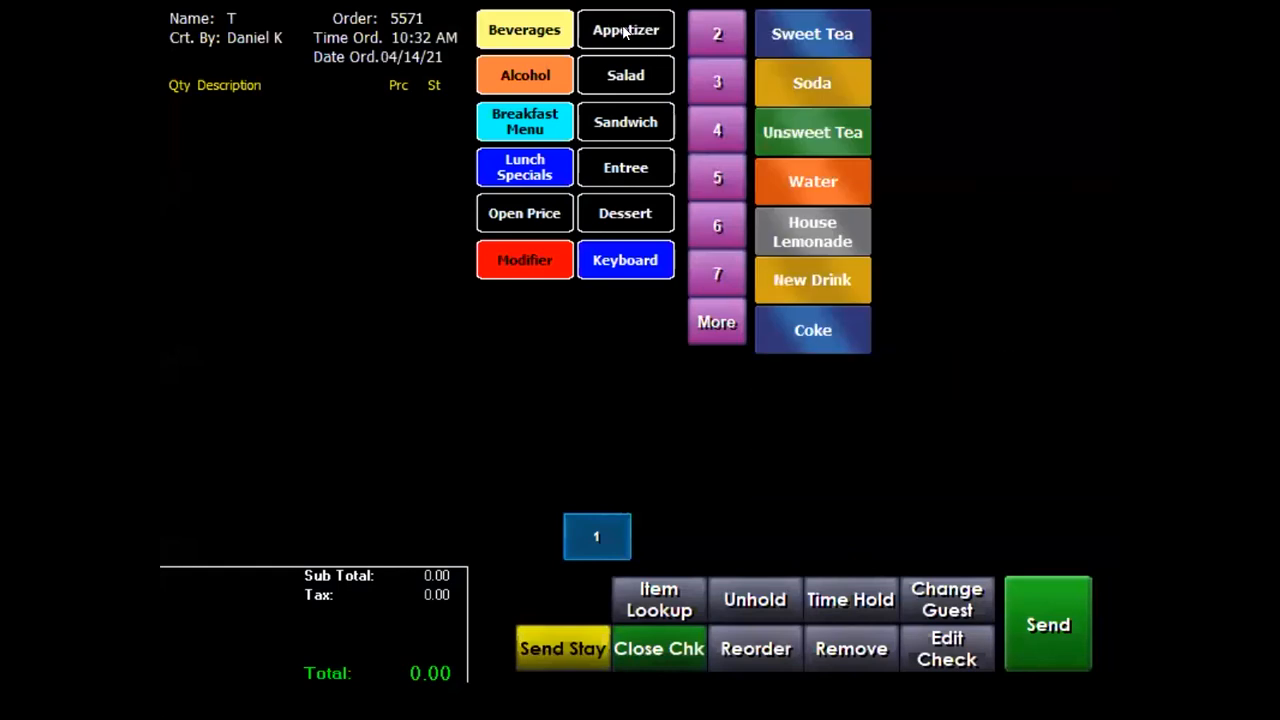
click(627, 72)
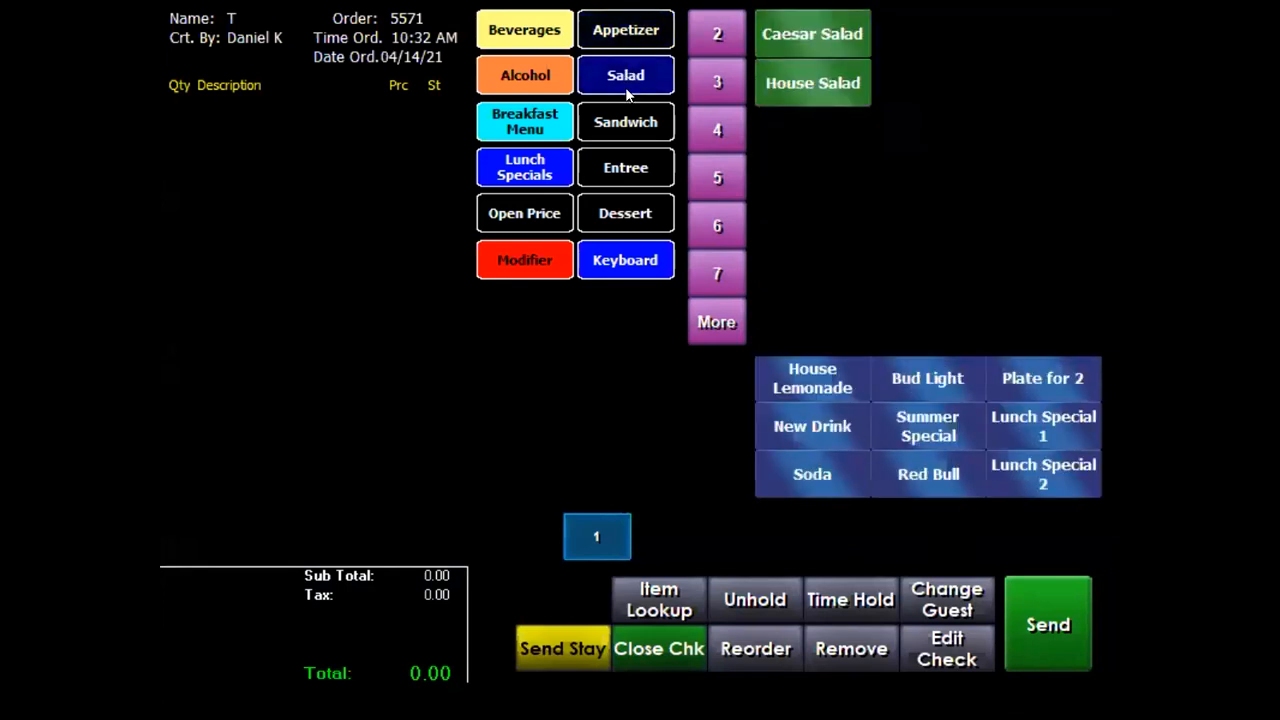
click(627, 123)
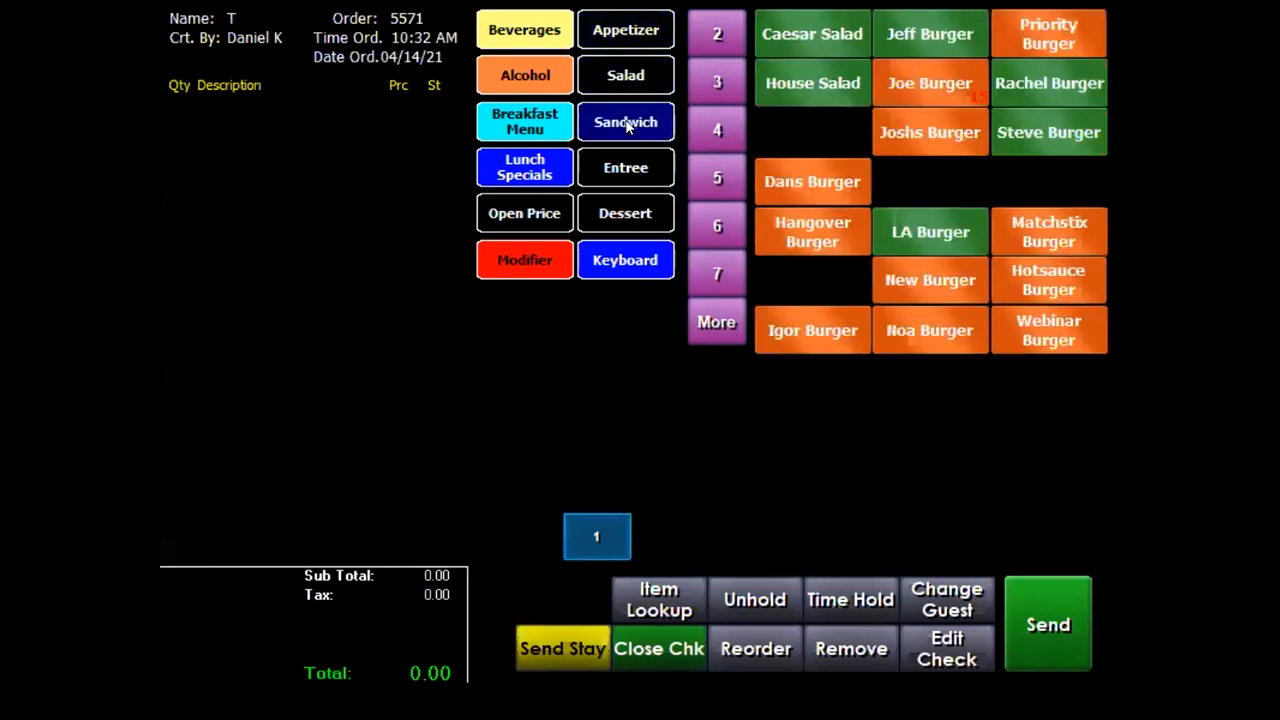
click(631, 168)
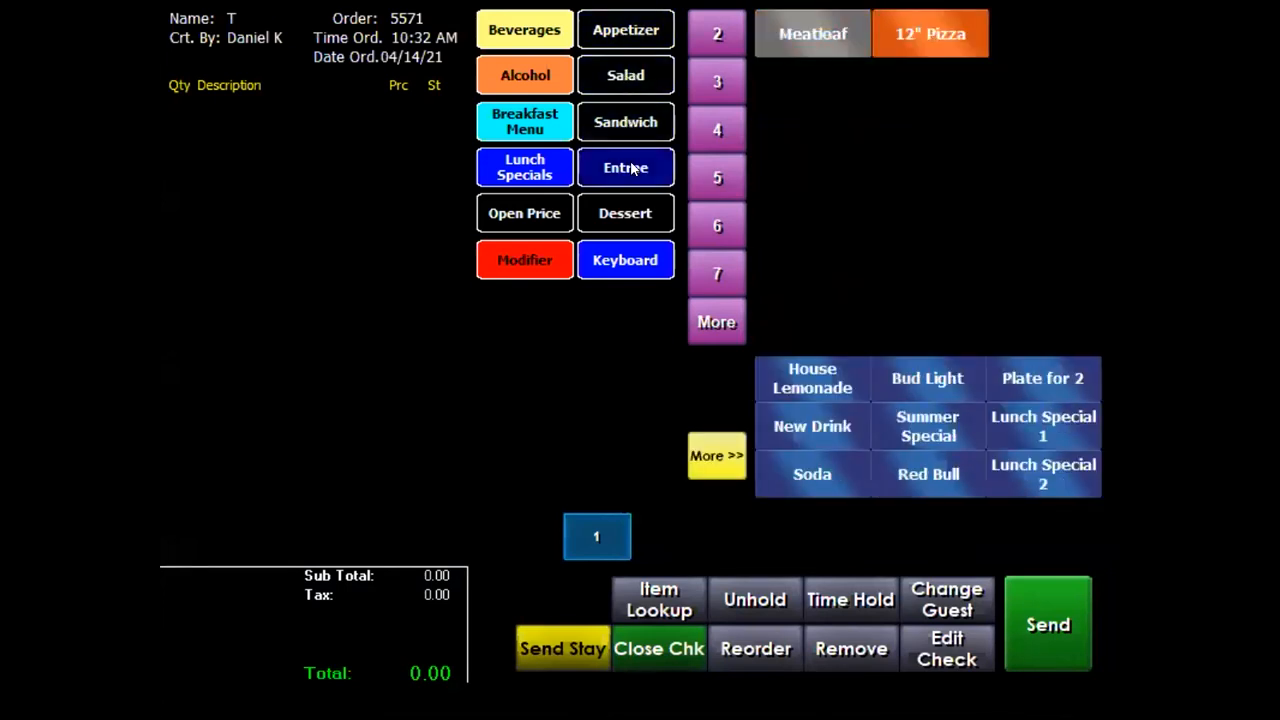
click(613, 121)
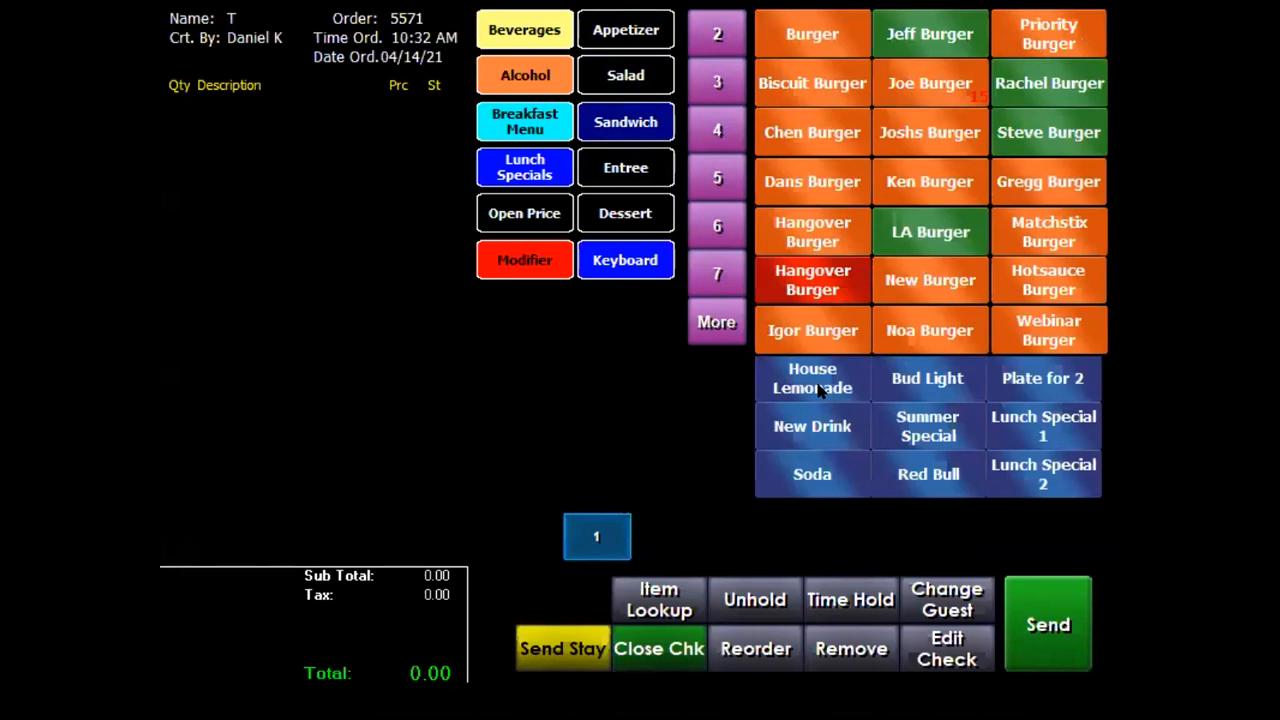
Add House Lemonade, New Drink, Bud Light and Soda (12.84 total), then a Summer Special
click(818, 390)
click(823, 428)
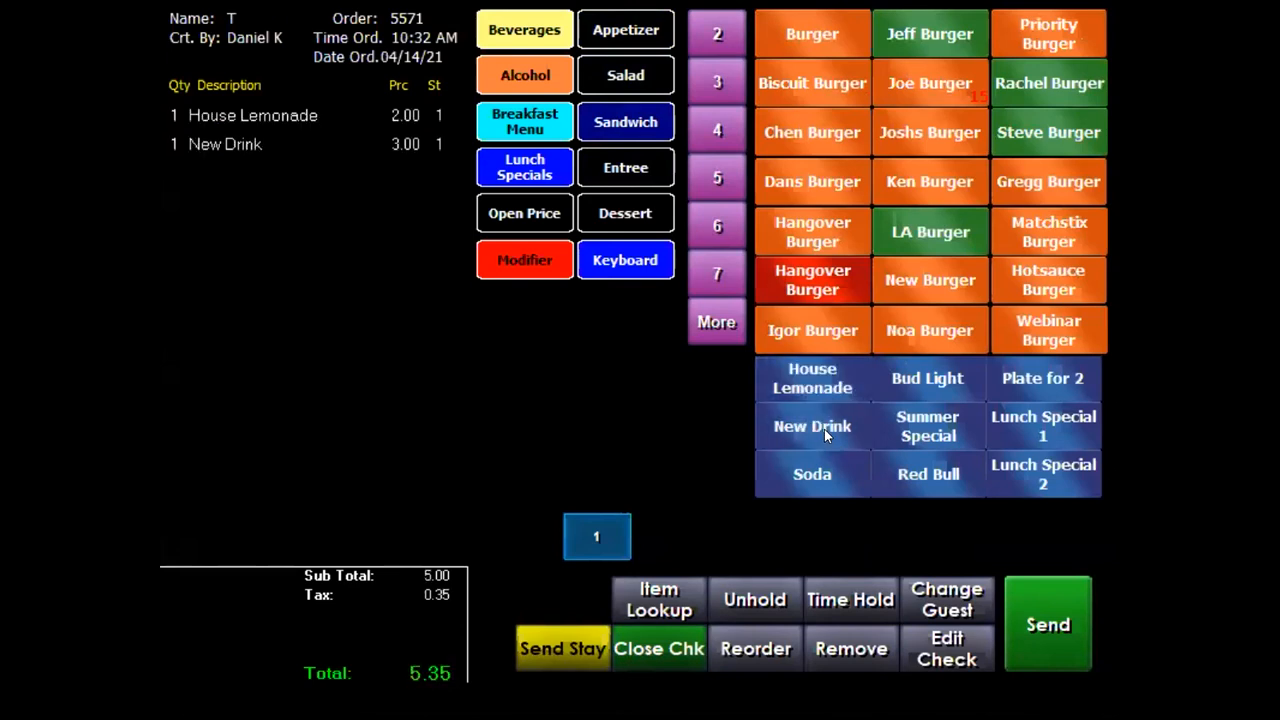
click(922, 385)
click(816, 469)
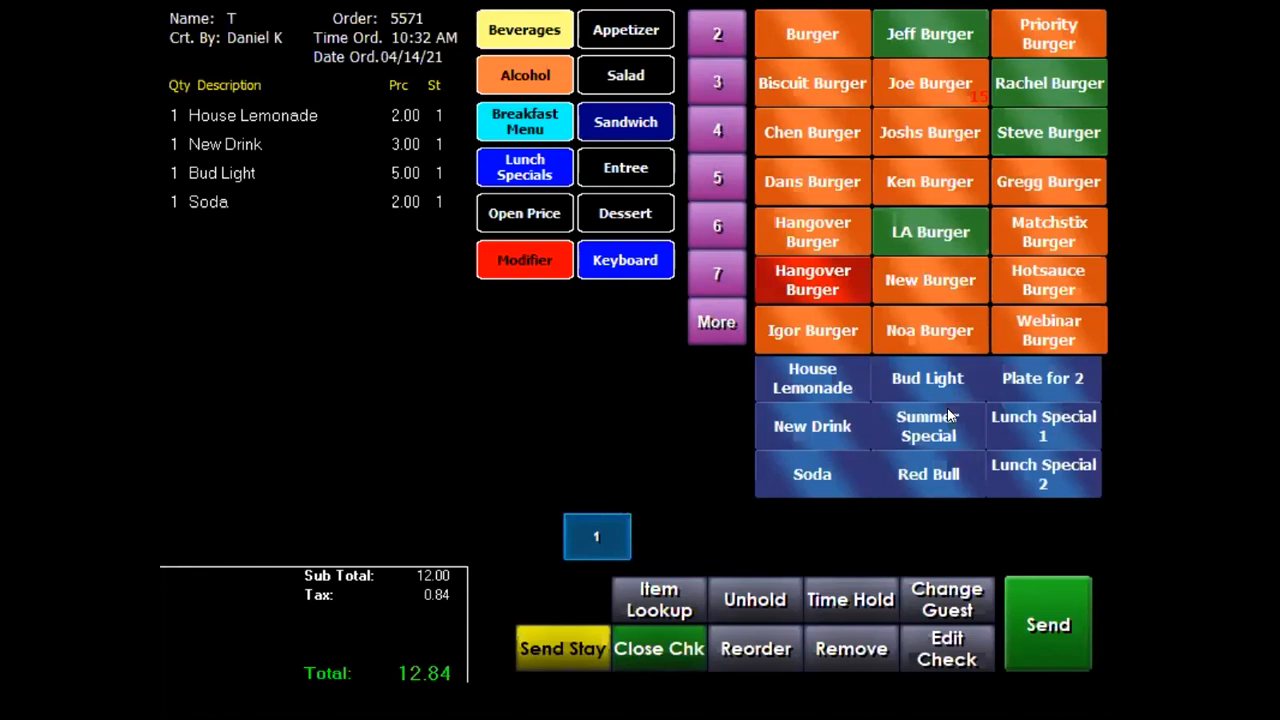
click(950, 415)
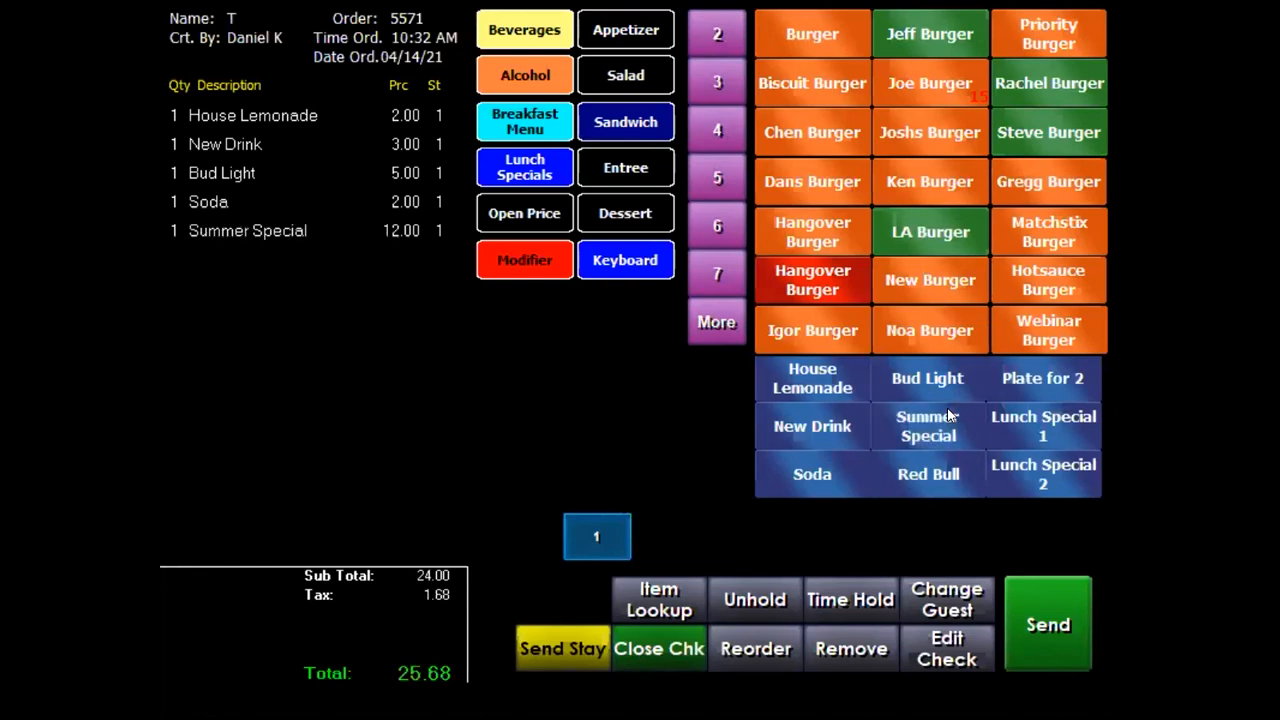
Make the Summer Special a Plate for 2 and add four Sweet Teas
click(1051, 383)
click(517, 33)
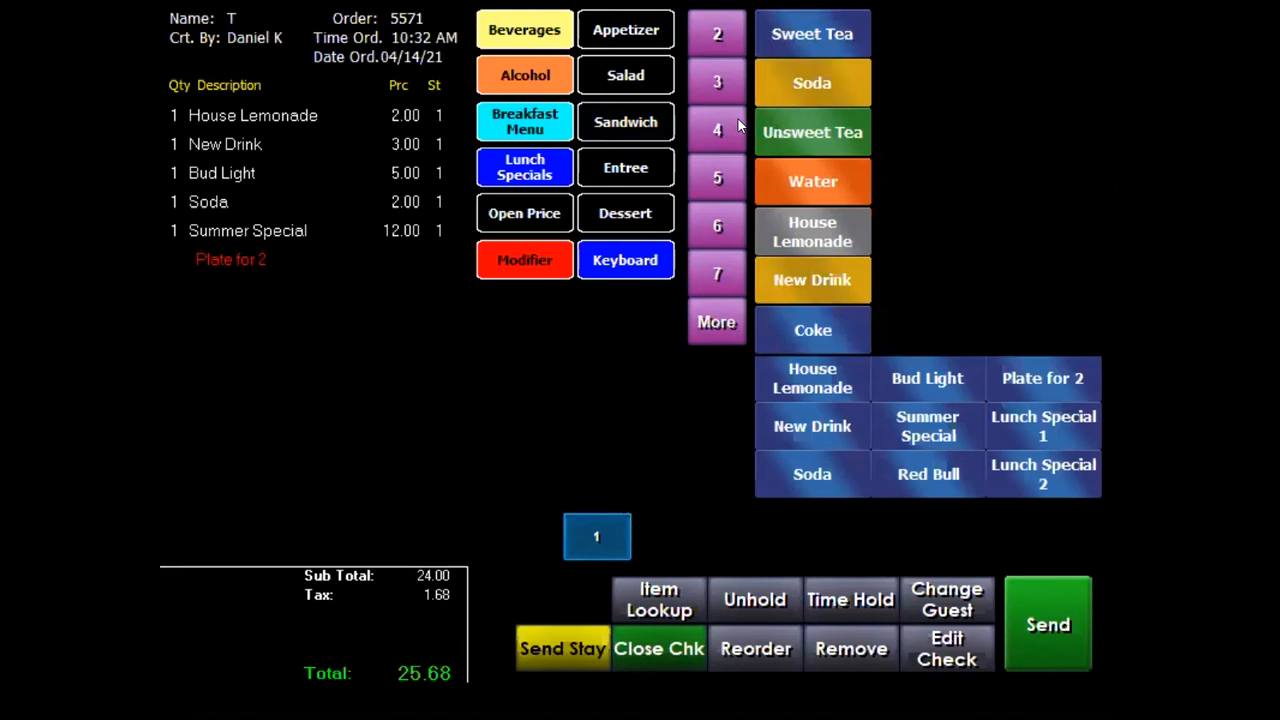
click(815, 32)
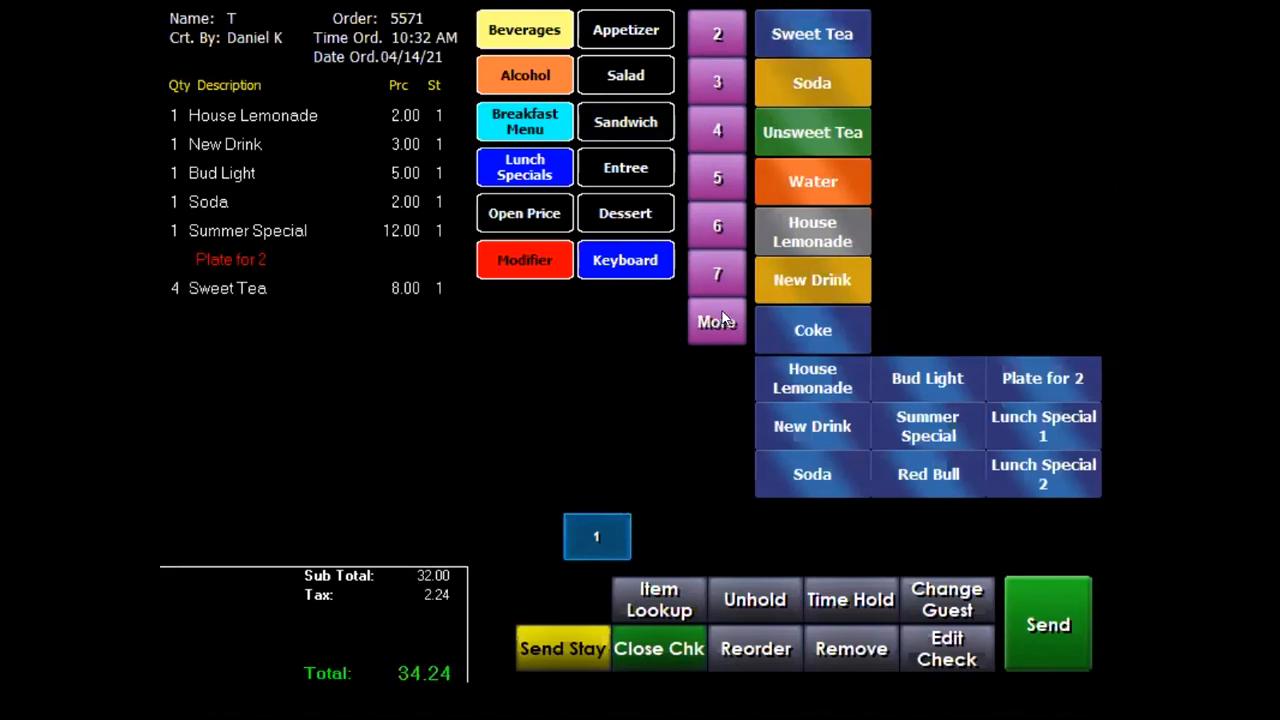
Add 20 Unsweet Teas using a keypad quantity of 20 and send order 5571
click(724, 318)
click(588, 300)
click(585, 491)
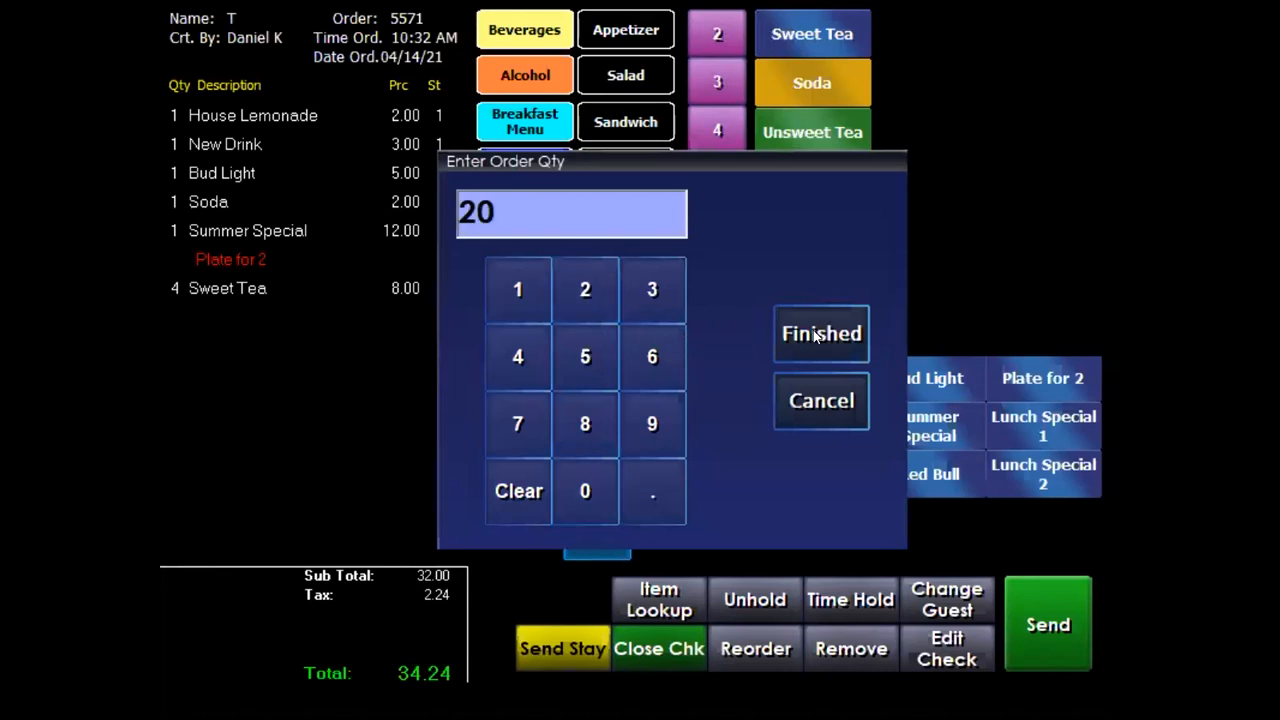
click(817, 334)
click(824, 132)
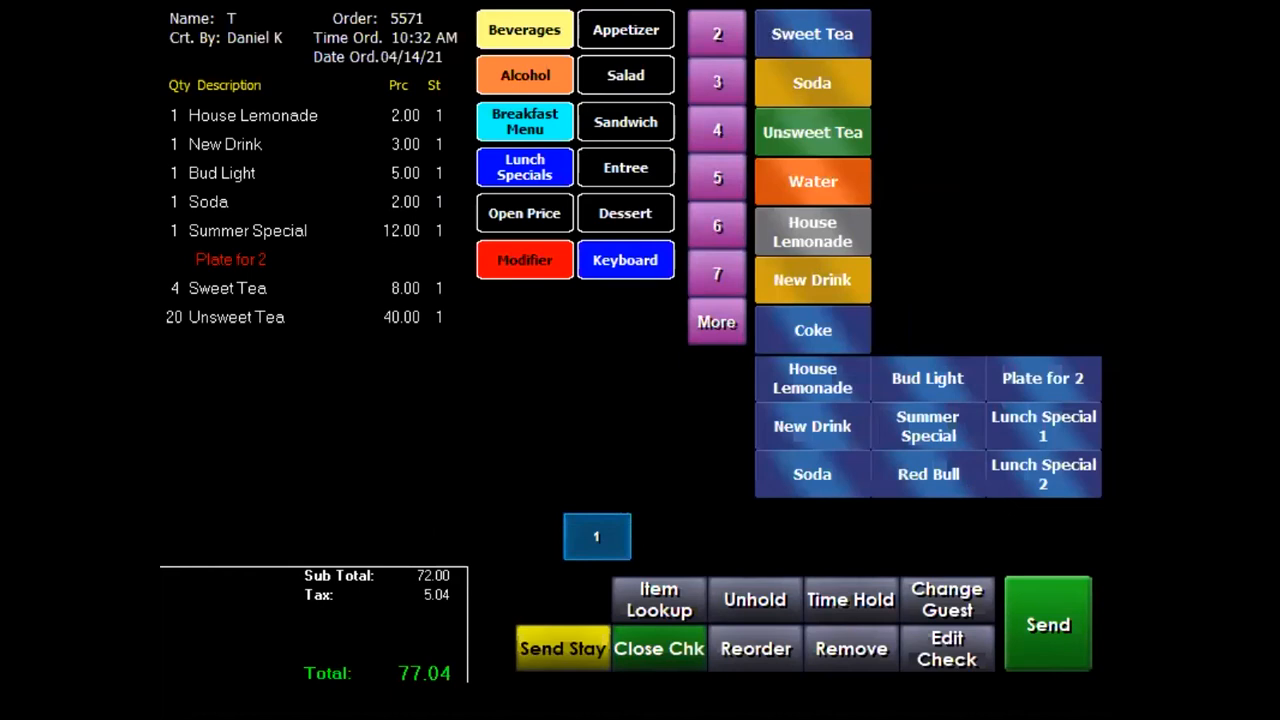
click(1047, 636)
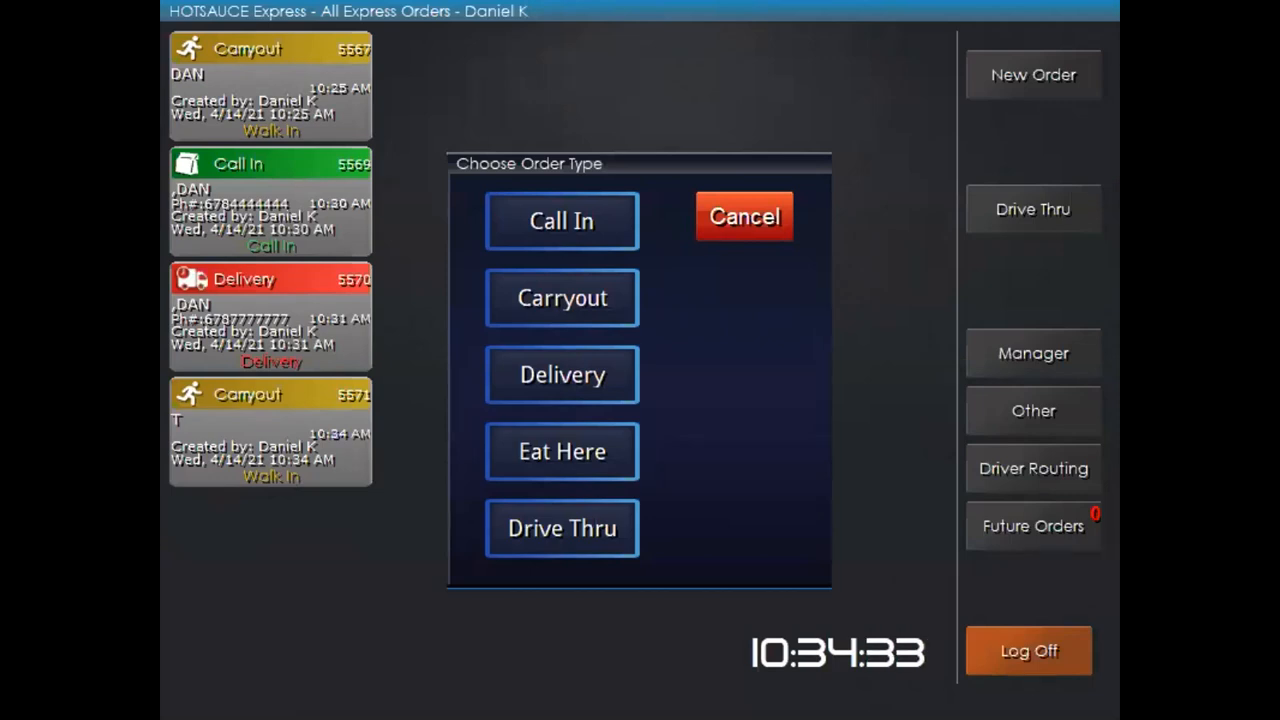
Switch with Alt+Tab to Receipt1.pdf in Adobe Acrobat Reader
key(alt+Tab)
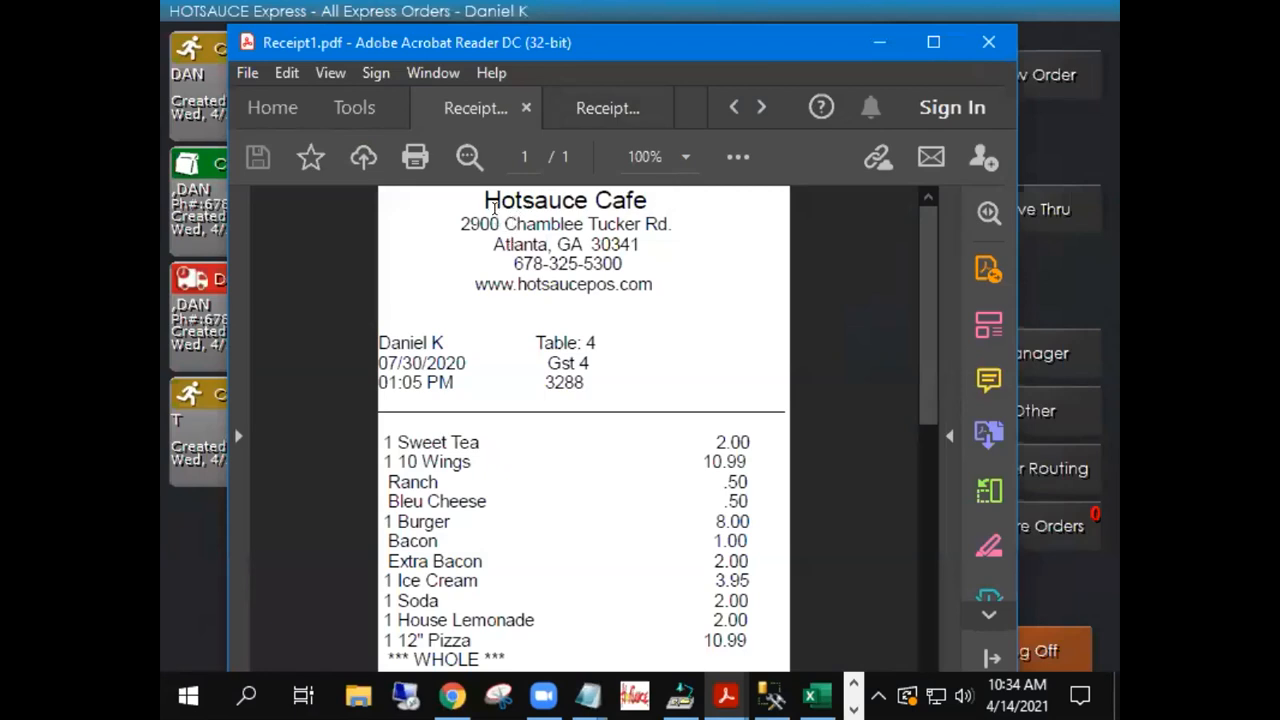
Highlight Receipt1's Hotsauce Cafe header and its server, table, guest and check block
drag(482, 198, 630, 304)
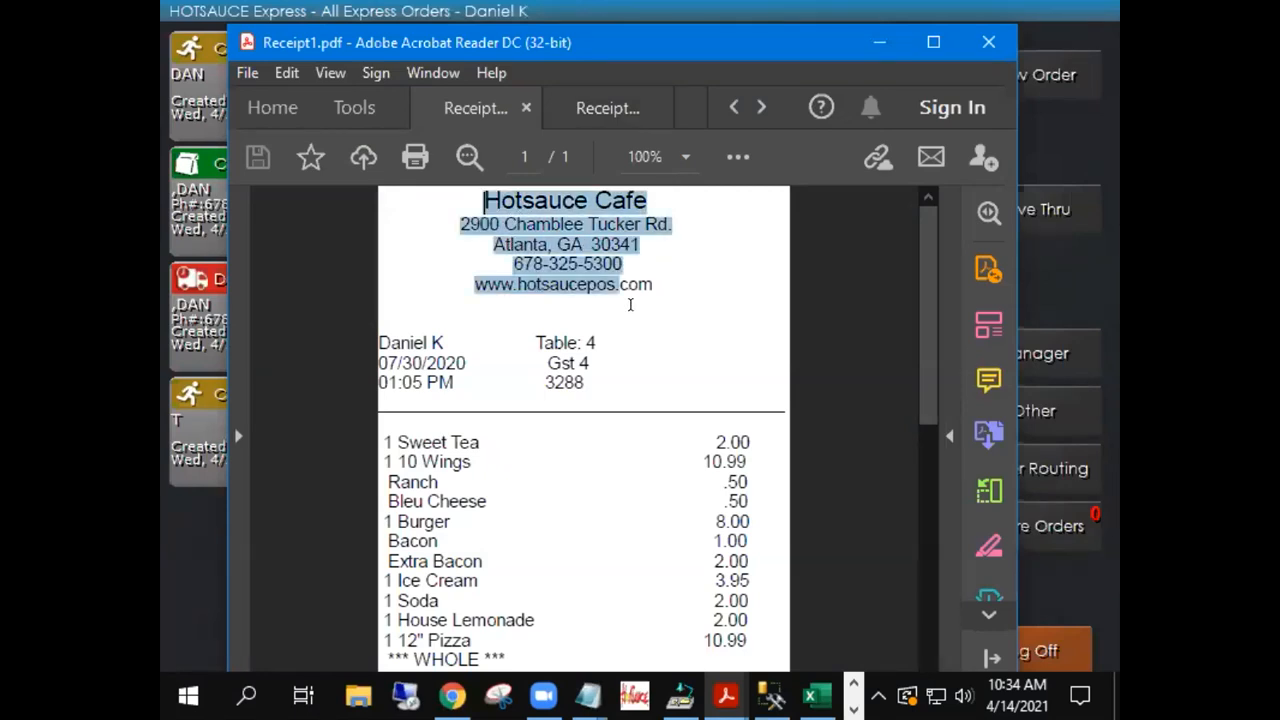
click(458, 340)
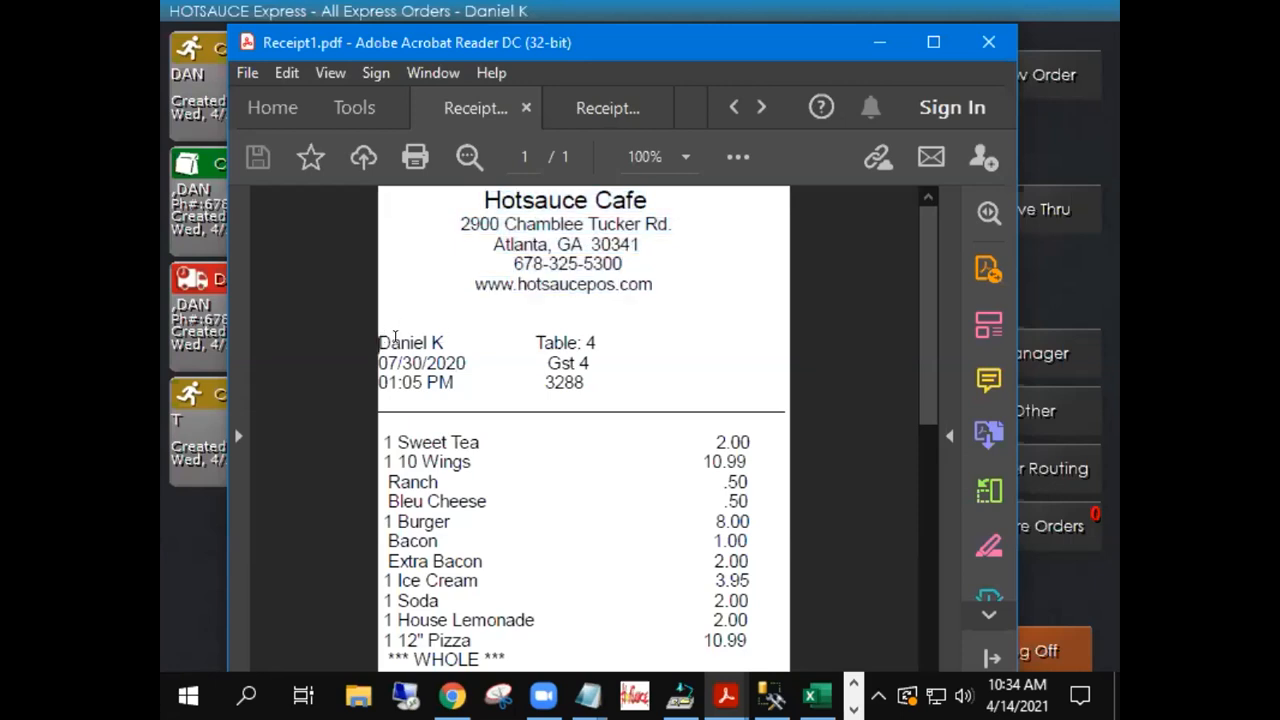
drag(378, 338, 576, 390)
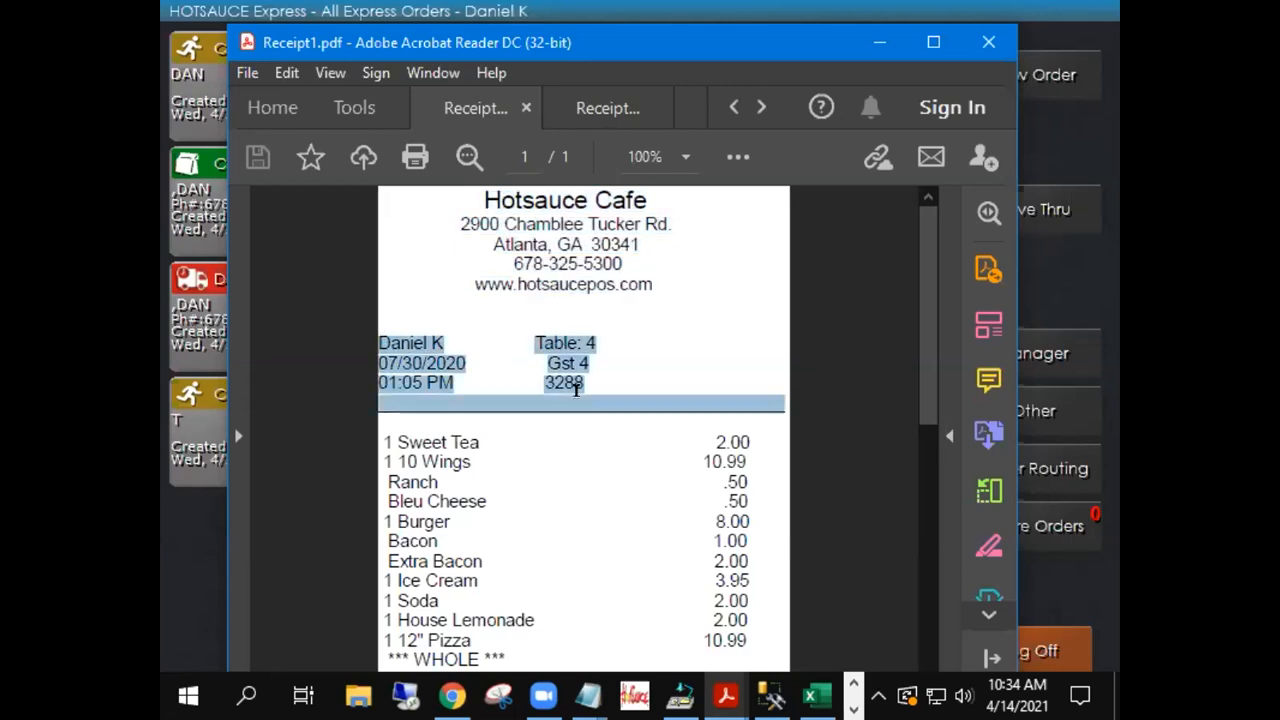
Scroll to Receipt1's 64.51 subtotal and 69.03 grand total, then switch to the Receipt3 tab
scroll(577, 386, down, 3)
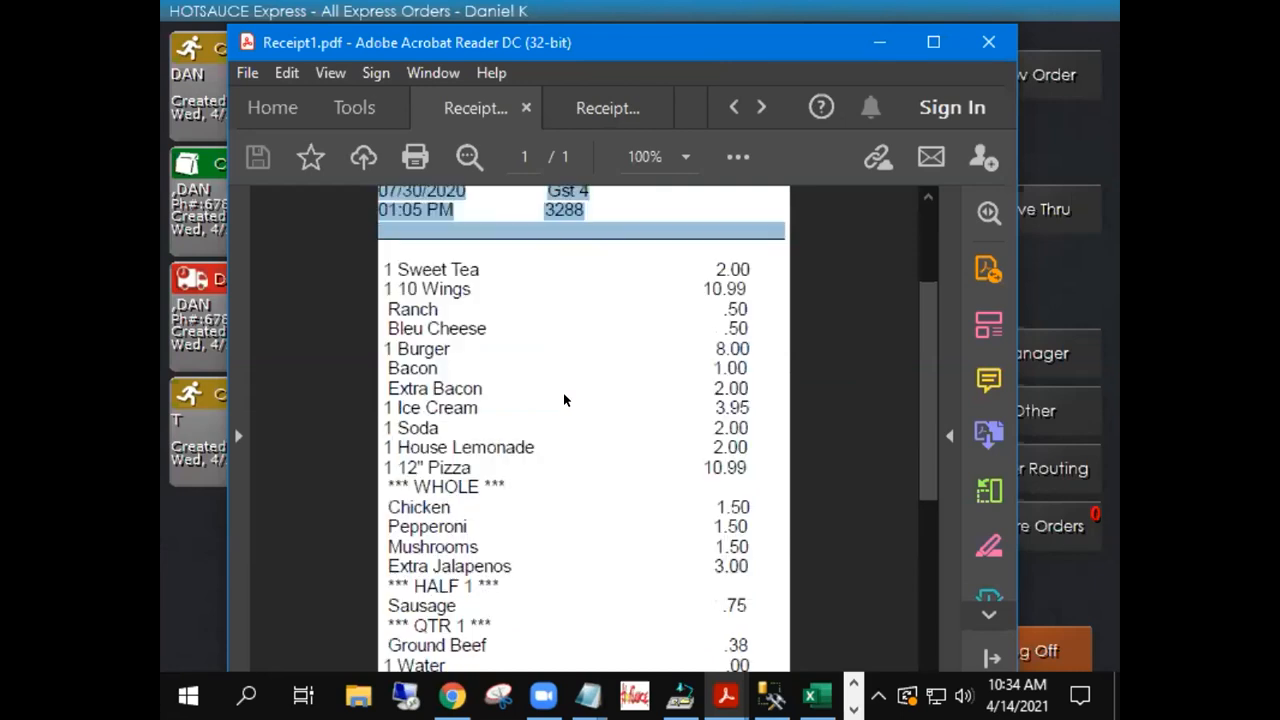
scroll(564, 400, down, 6)
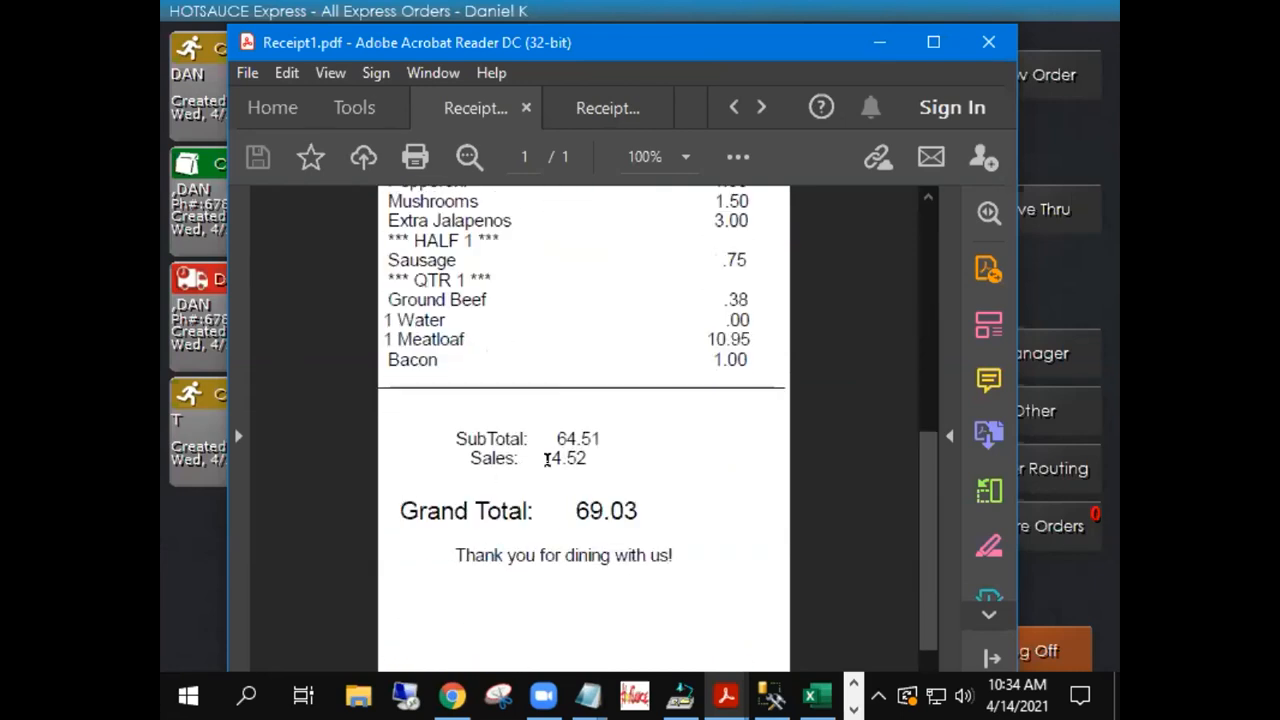
click(760, 104)
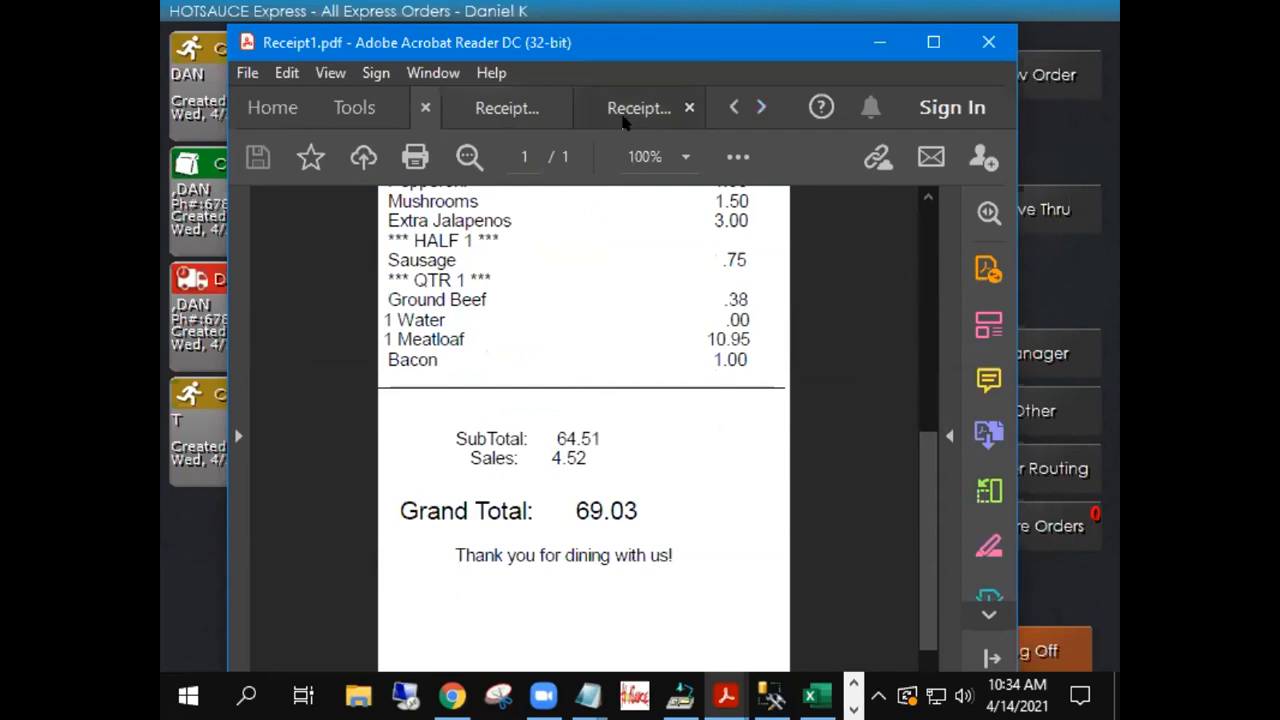
click(670, 116)
Scroll Receipt3 to its totals and highlight the Cash Total 74.15, Non-Cash Fee and Non-Cash Total 76.22 lines
scroll(640, 412, down, 5)
scroll(640, 412, down, 8)
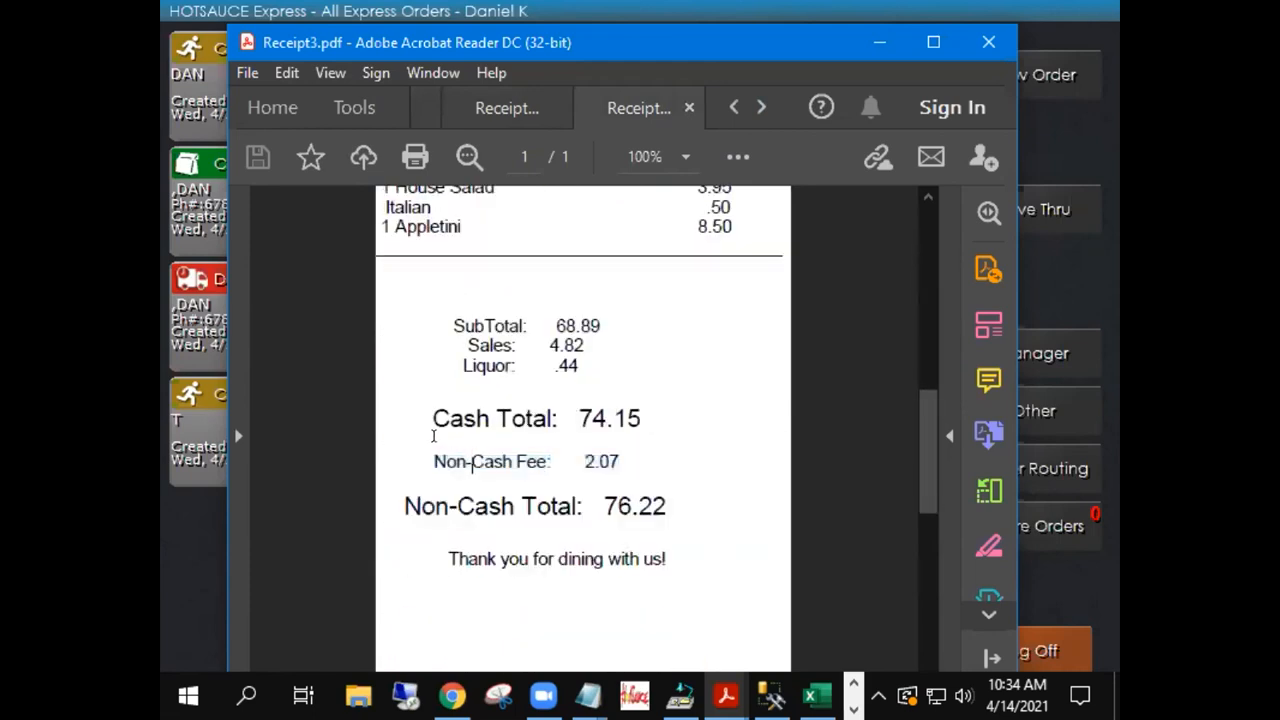
drag(424, 415, 615, 413)
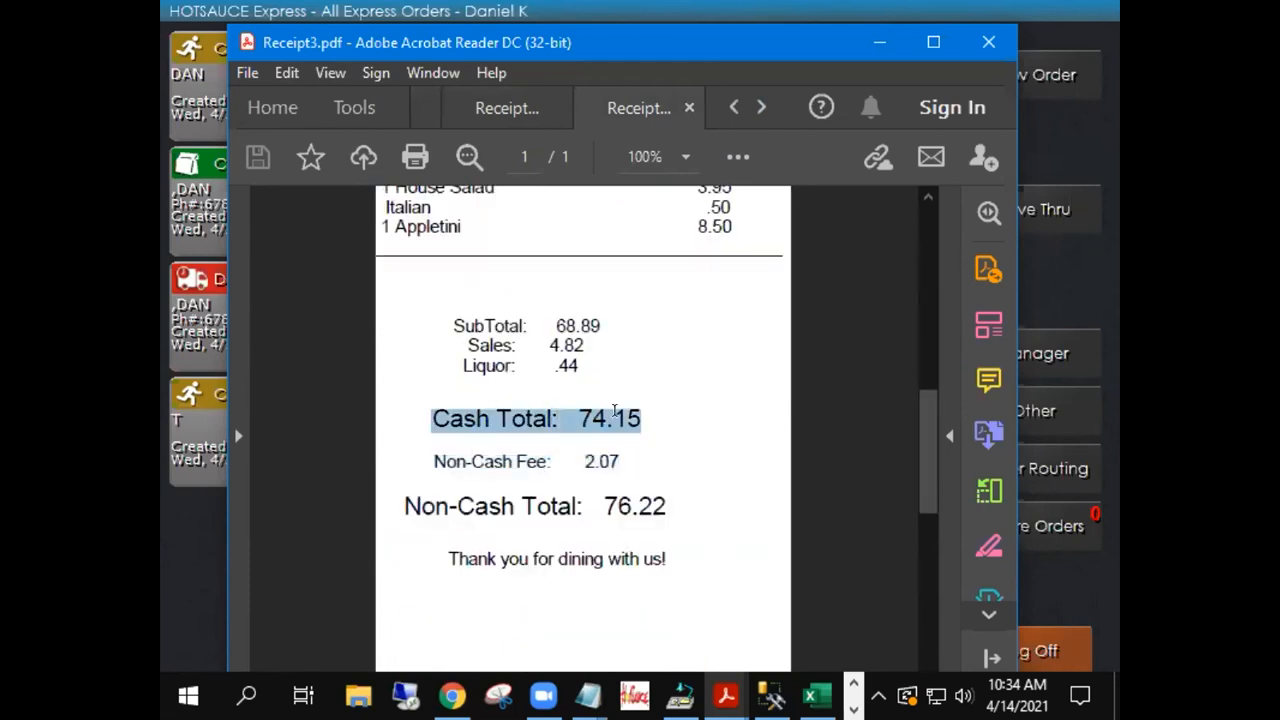
drag(403, 506, 666, 507)
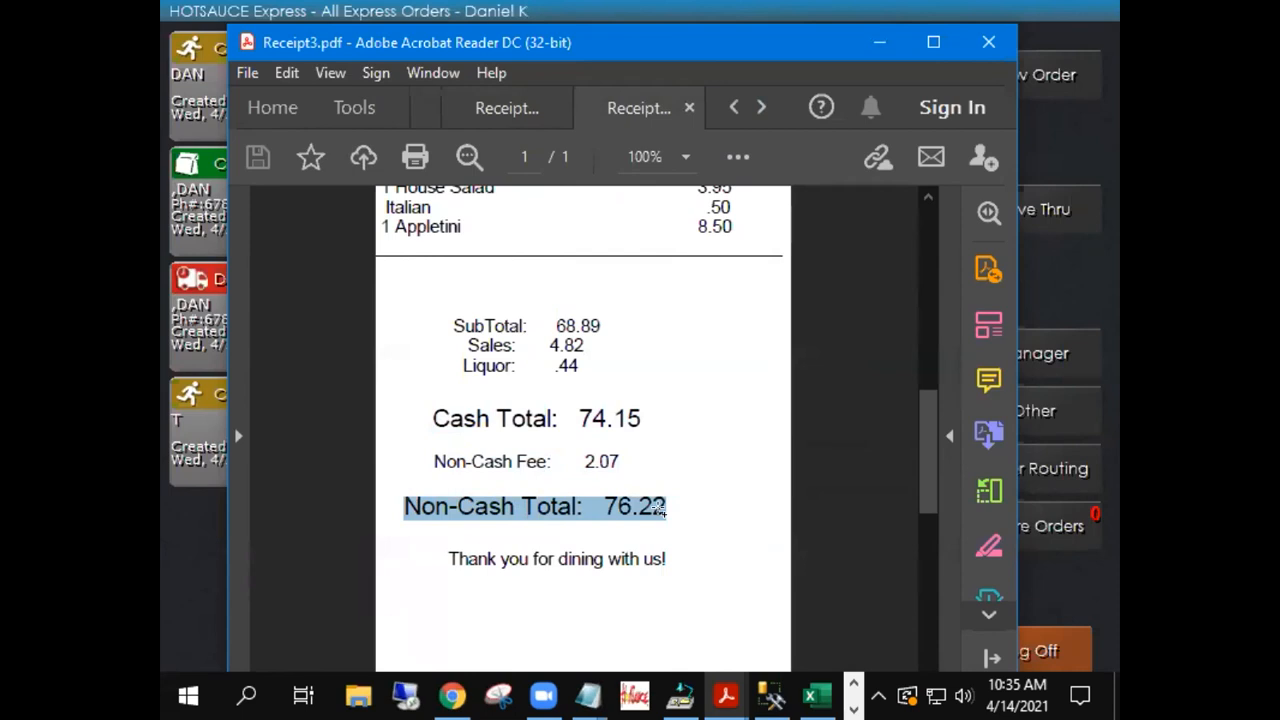
drag(434, 455, 547, 455)
drag(388, 497, 587, 499)
drag(434, 459, 530, 460)
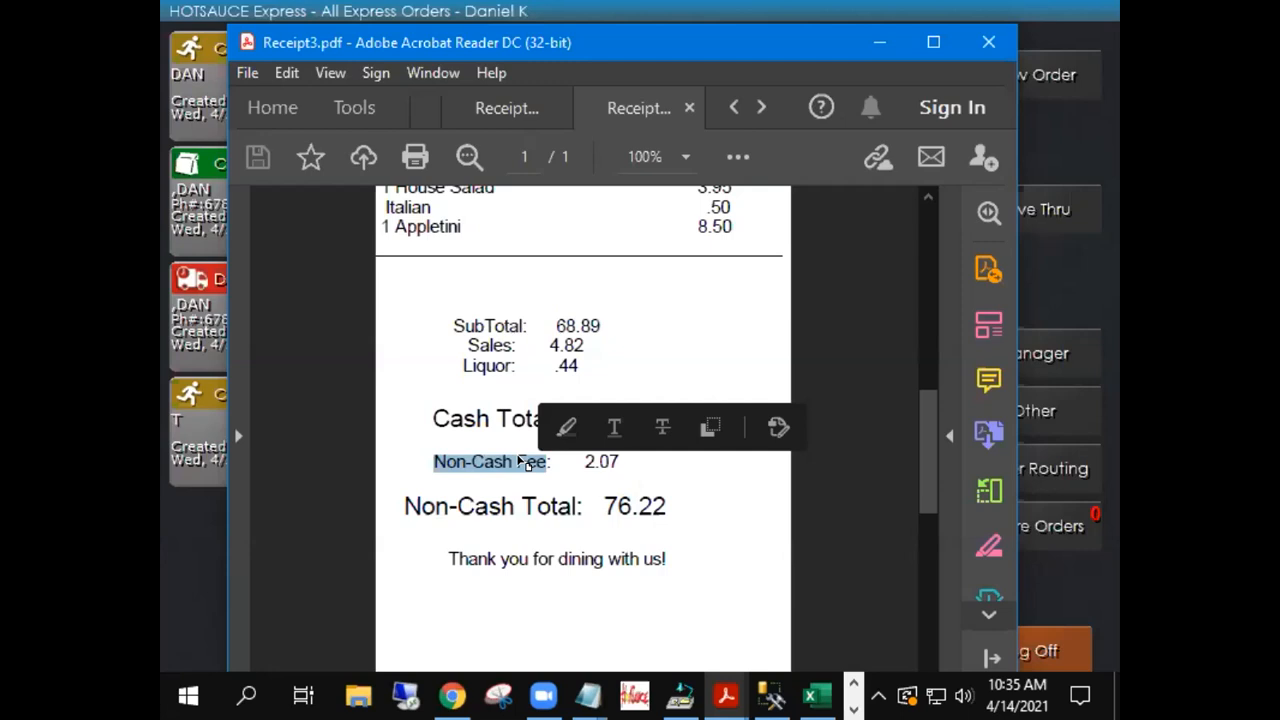
Highlight the 2.07 non-cash fee amount, then return to the Receipt1 tab
click(595, 456)
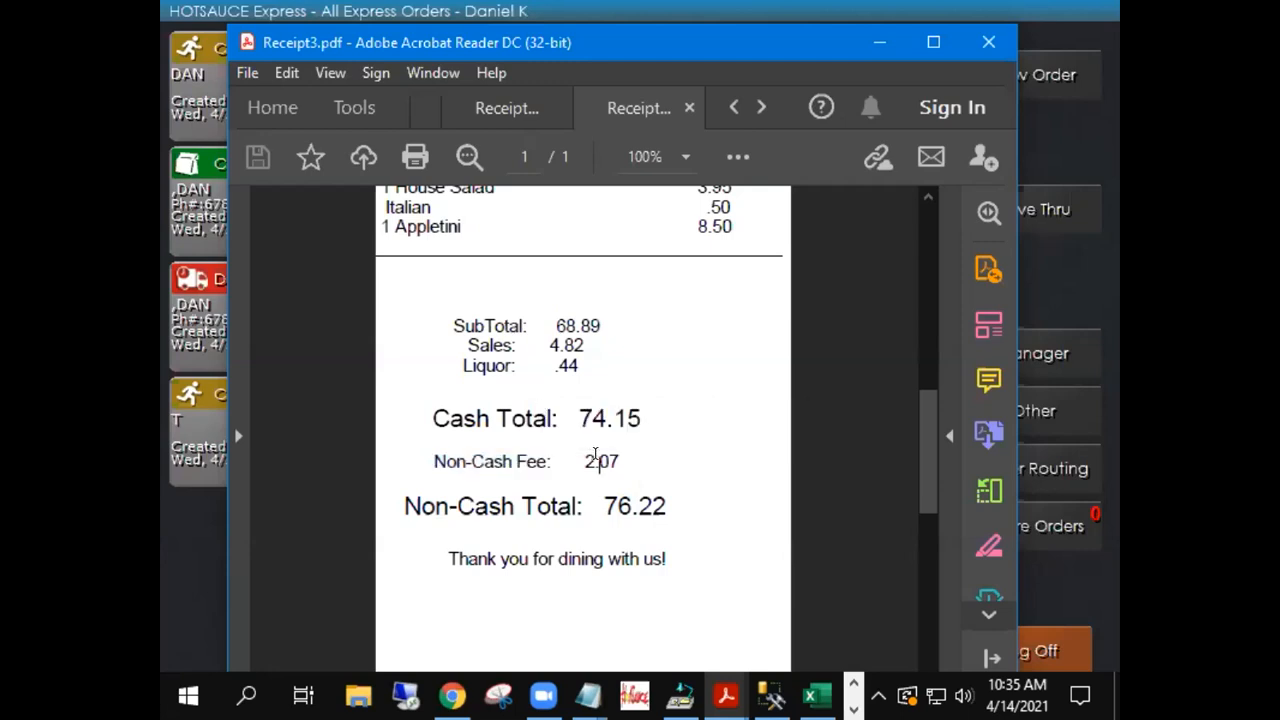
double_click(595, 456)
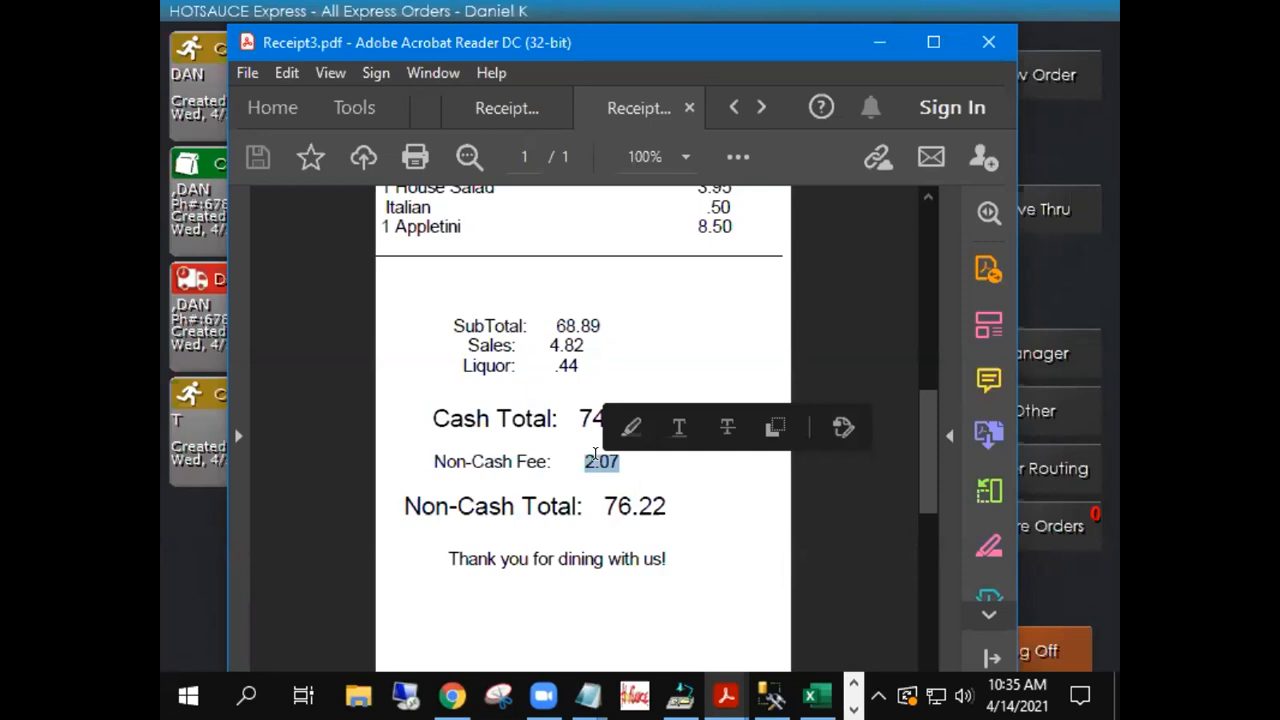
click(482, 418)
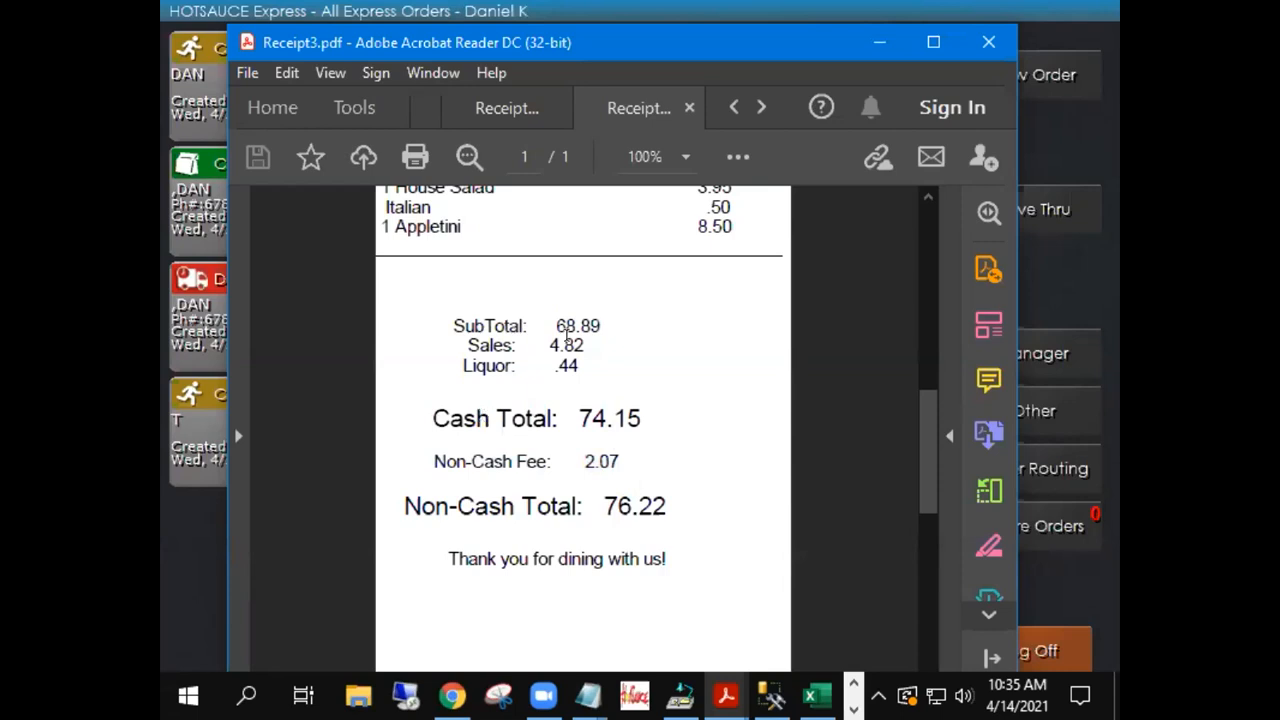
click(732, 107)
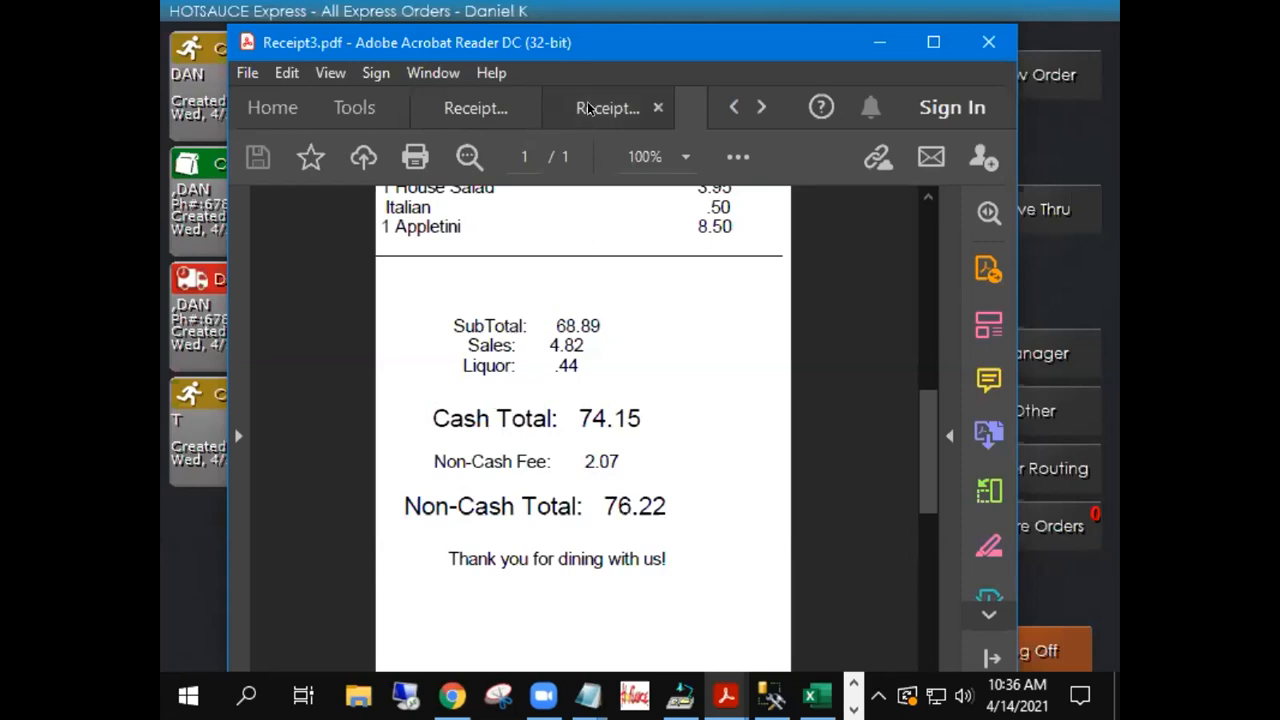
click(470, 108)
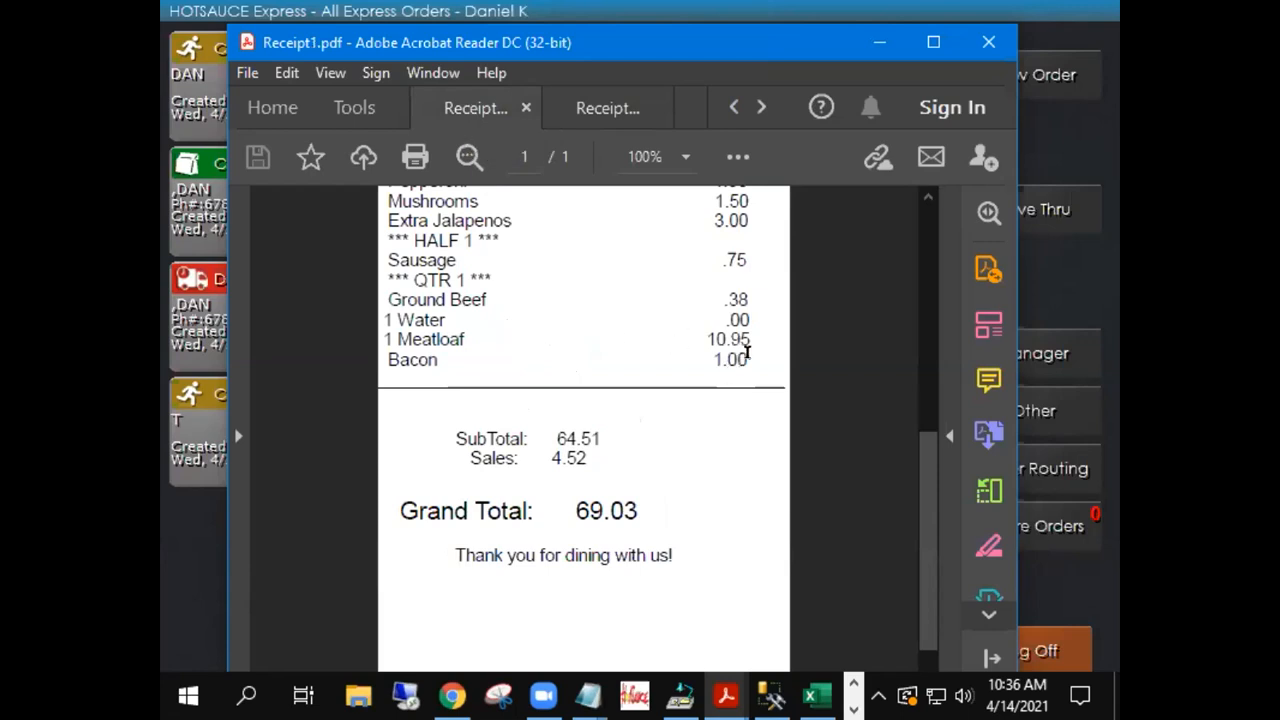
Check Receipt1's Bacon line, then switch to Receipt2 with its 2.58 cash discount and 66.45 total
drag(749, 362, 381, 356)
click(400, 362)
click(592, 108)
Highlight Receipt2's 66.45 grand total, 80.00 cash paid and (2.58) cash discount lines
scroll(644, 383, down, 10)
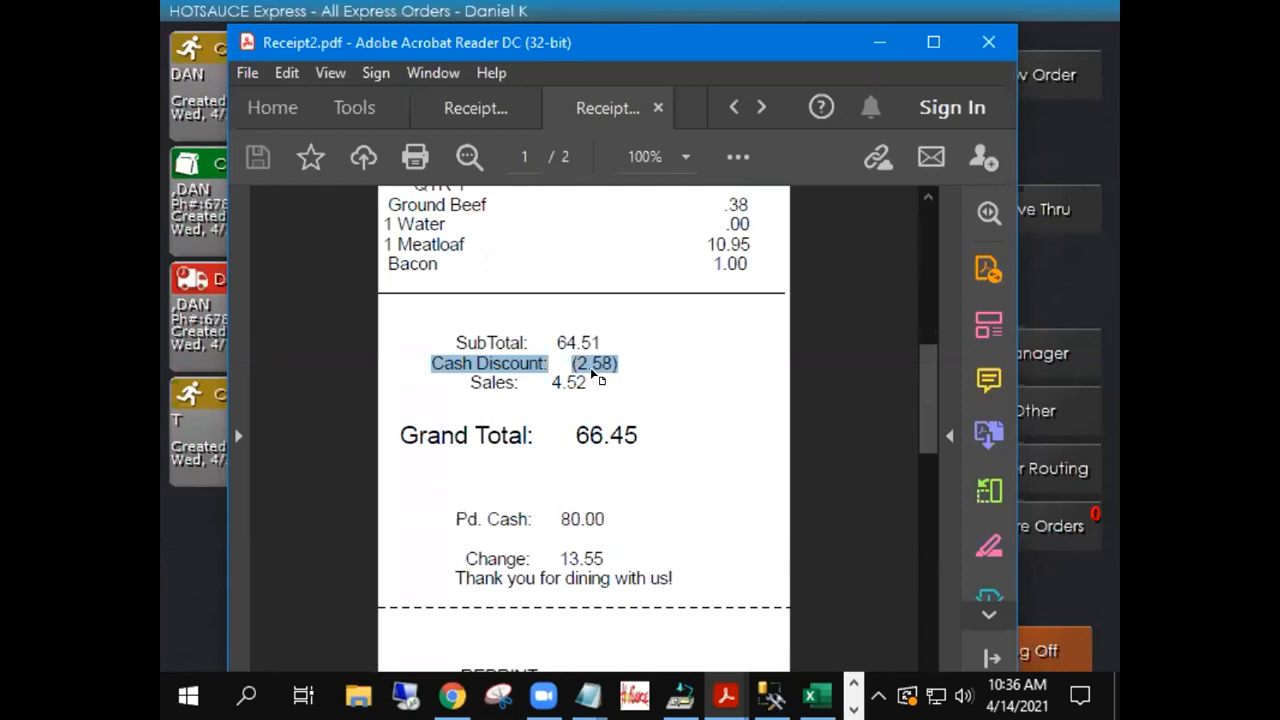
drag(646, 434, 368, 436)
drag(630, 525, 457, 512)
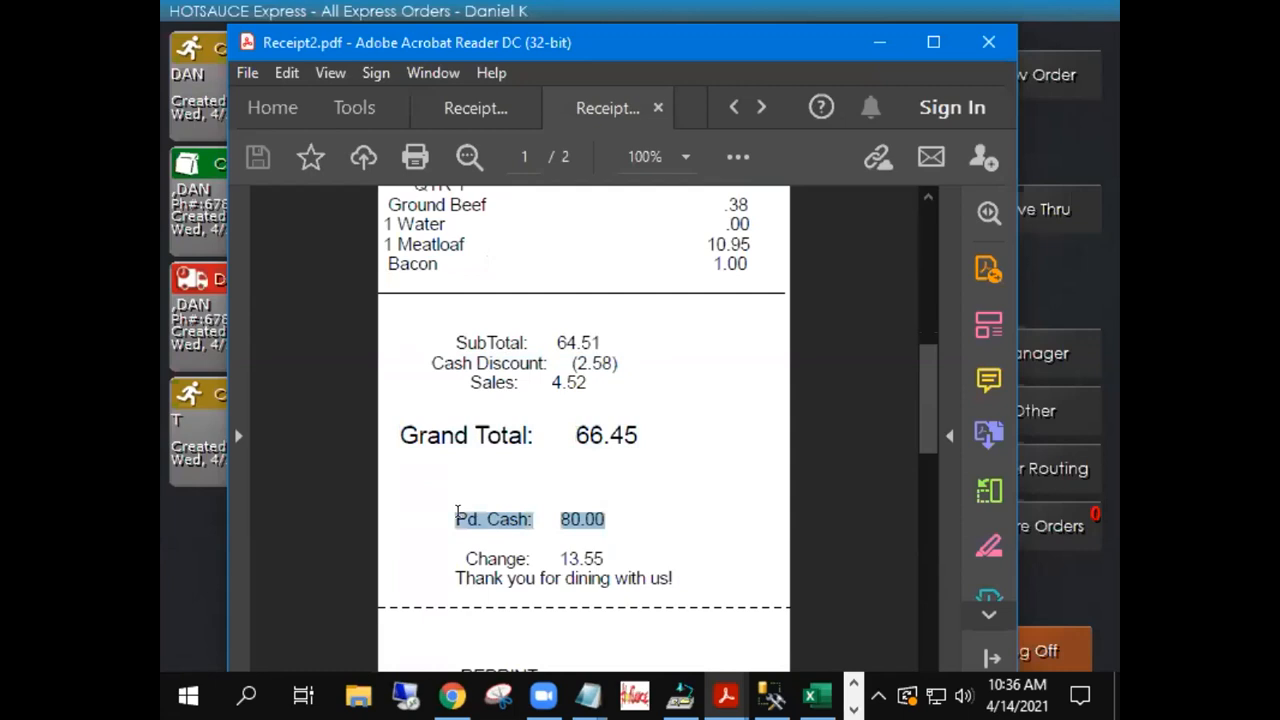
click(480, 344)
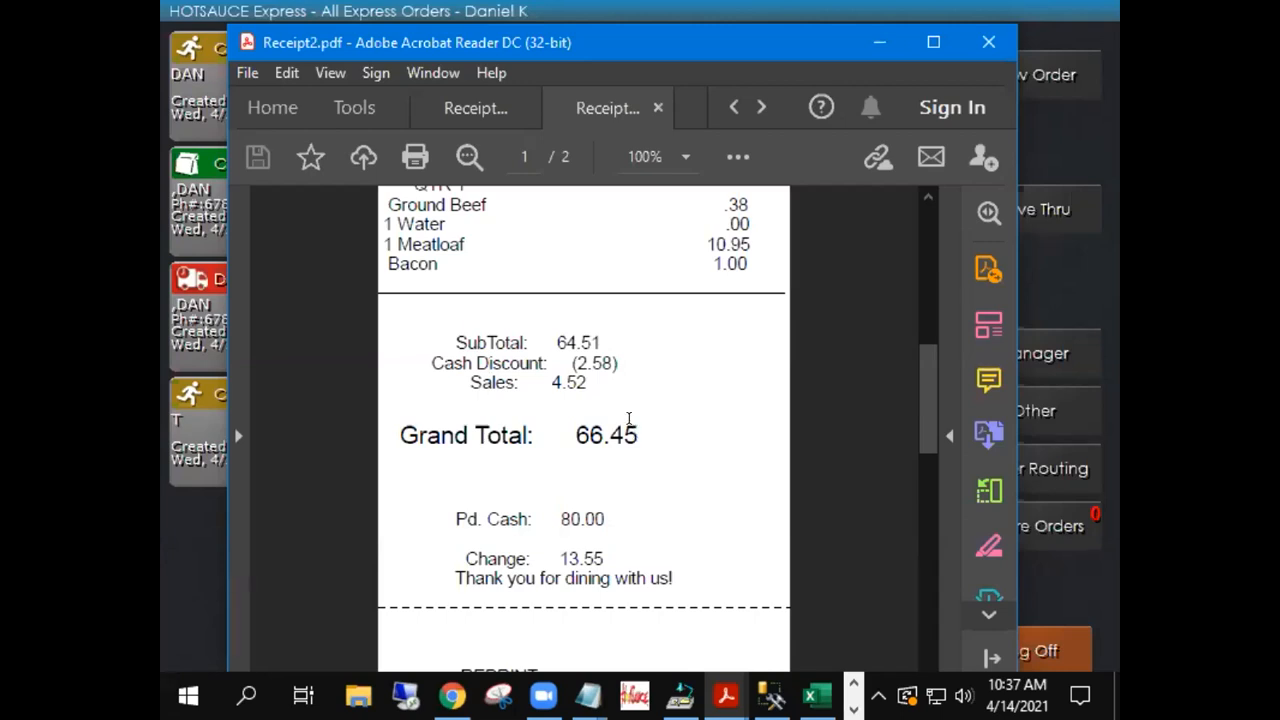
drag(624, 361, 433, 363)
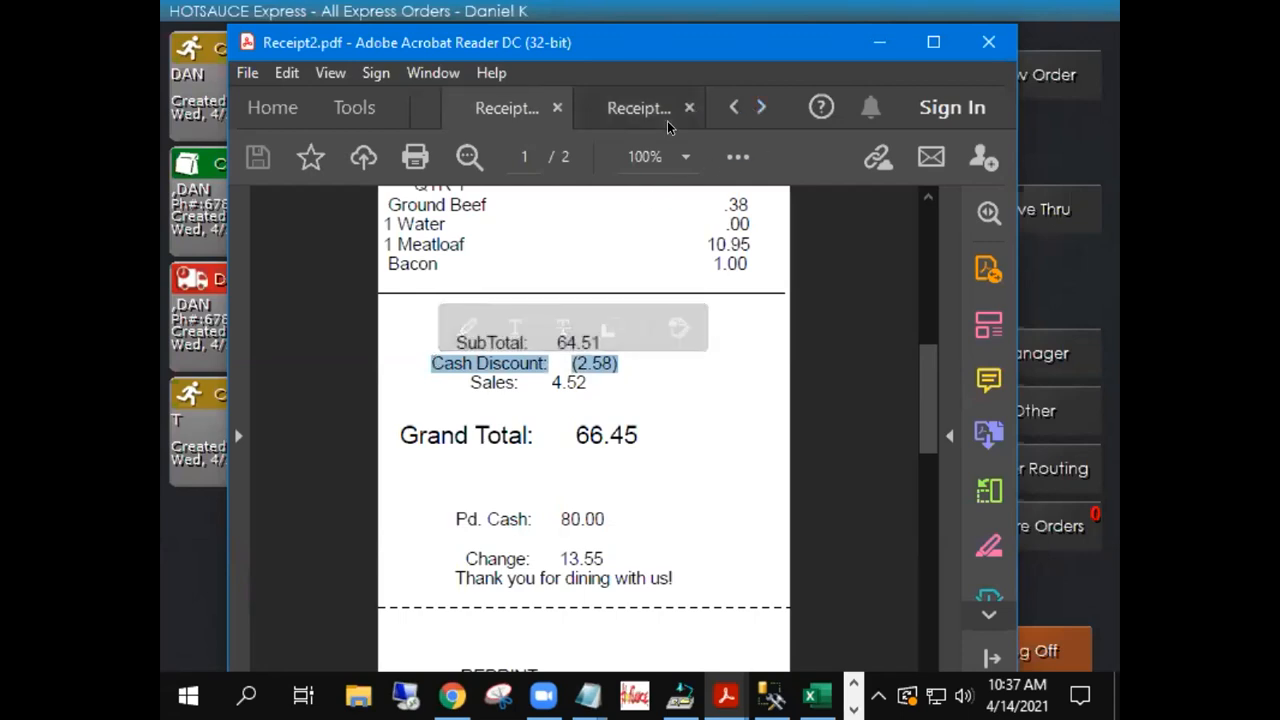
click(667, 118)
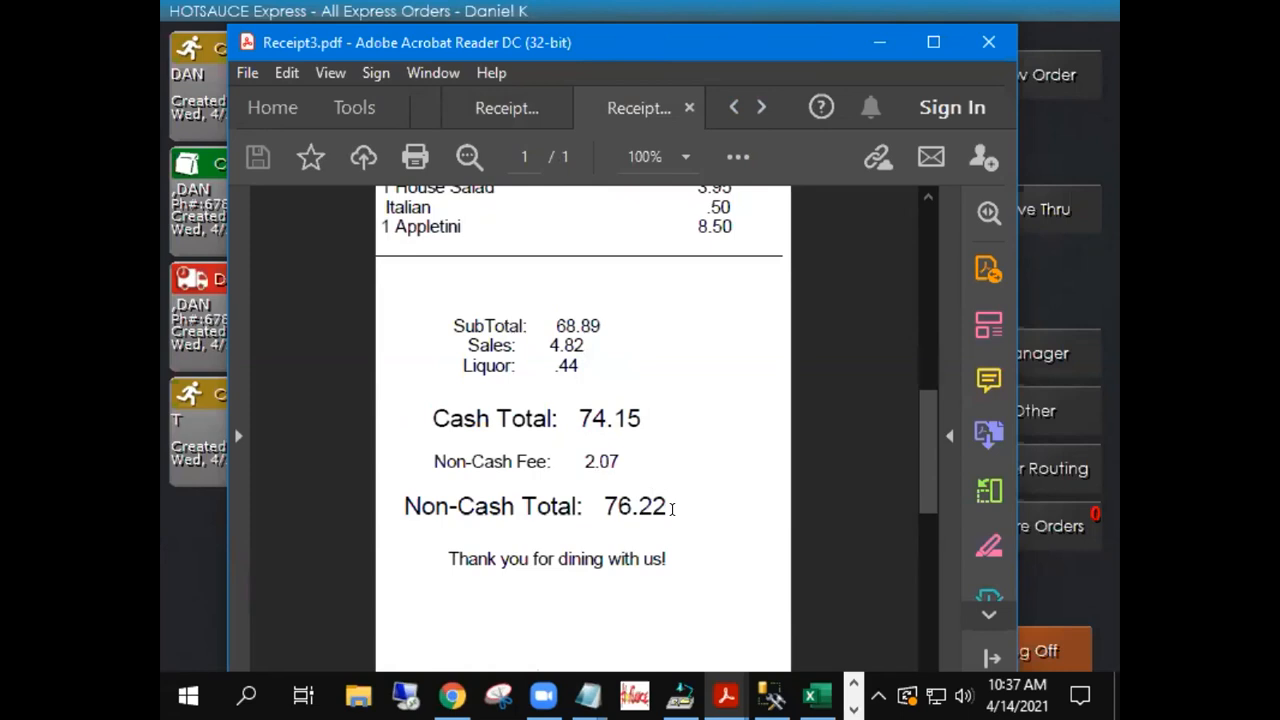
Highlight Receipt3's 2.07 non-cash fee, then minimize Acrobat Reader to return to HotSauce POS
drag(624, 462, 455, 470)
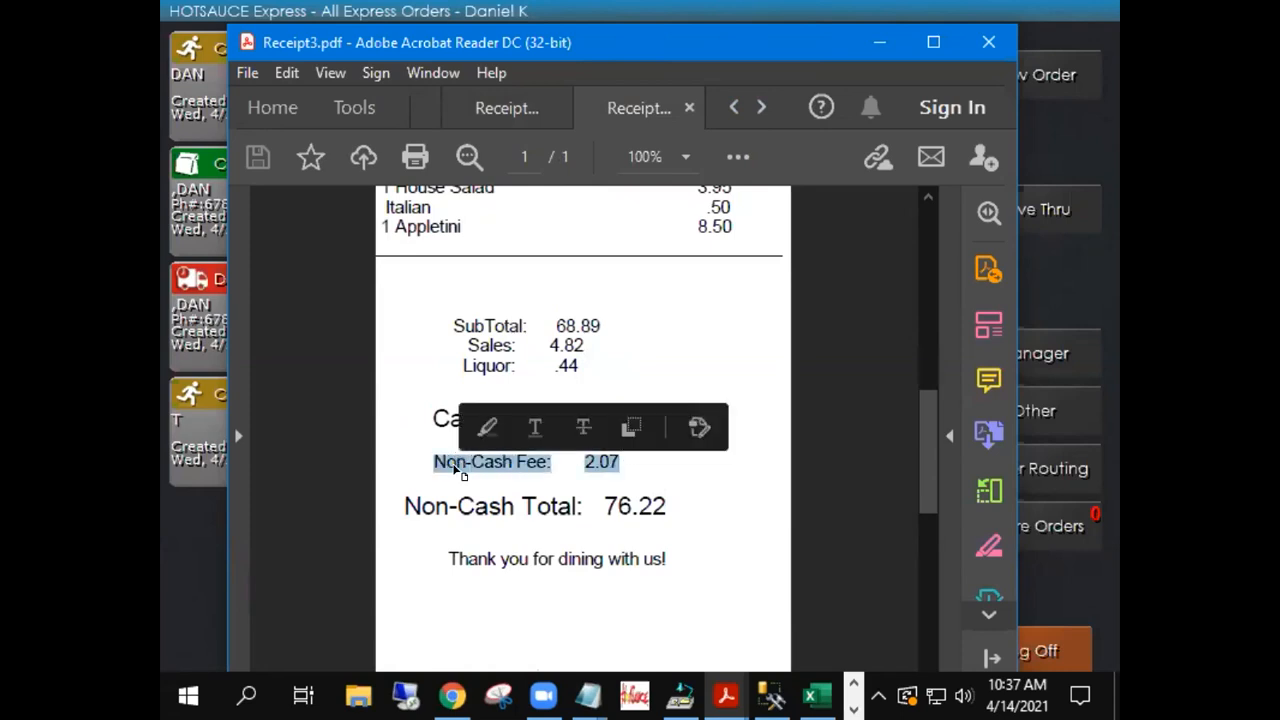
click(671, 498)
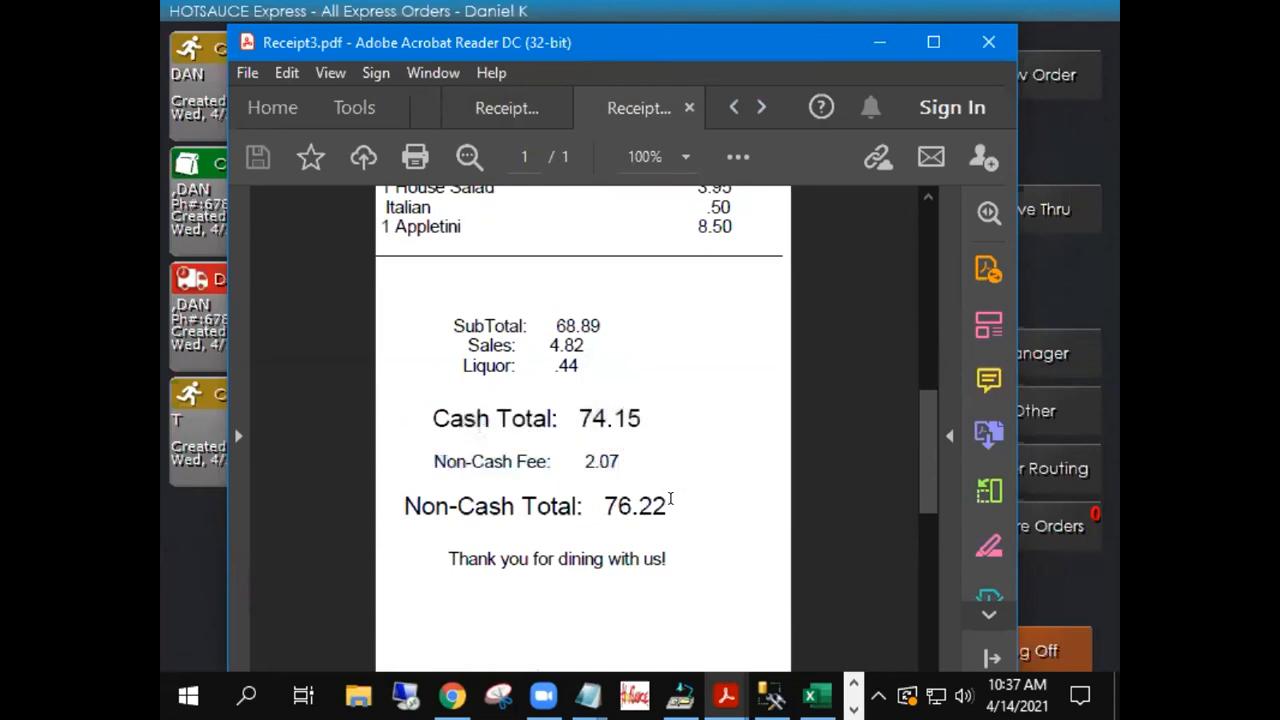
double_click(589, 459)
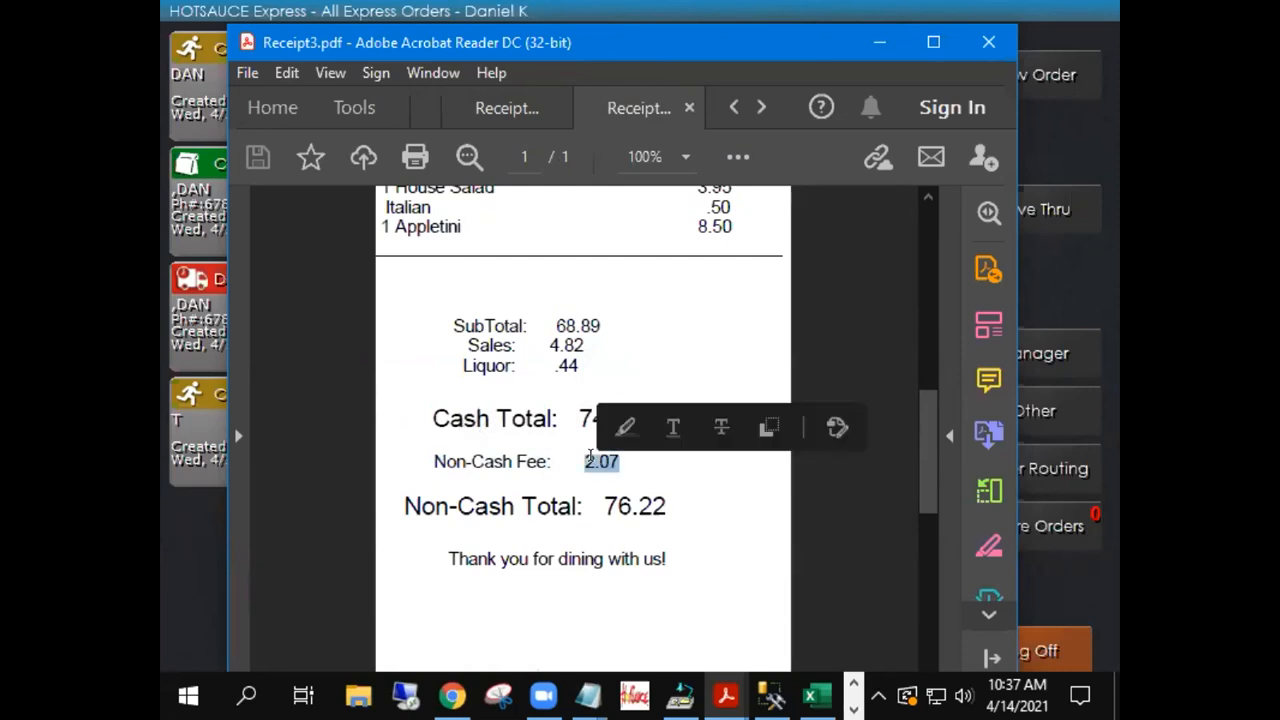
click(590, 459)
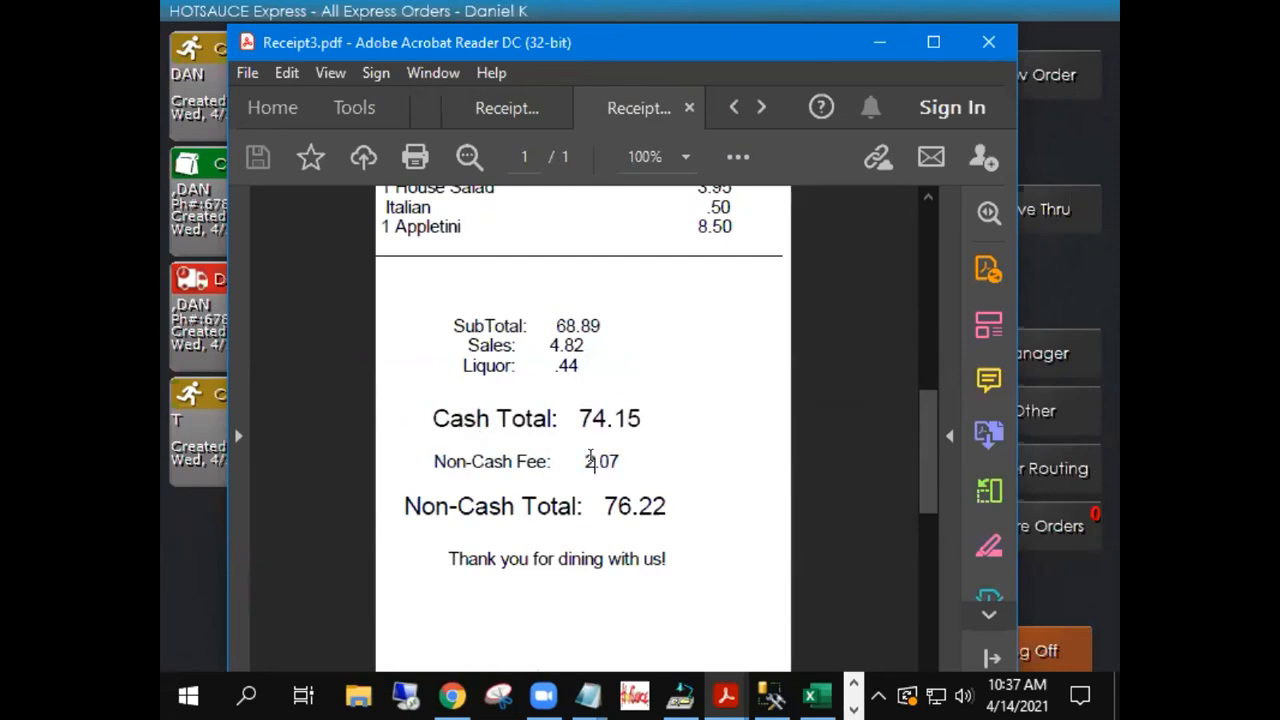
click(872, 38)
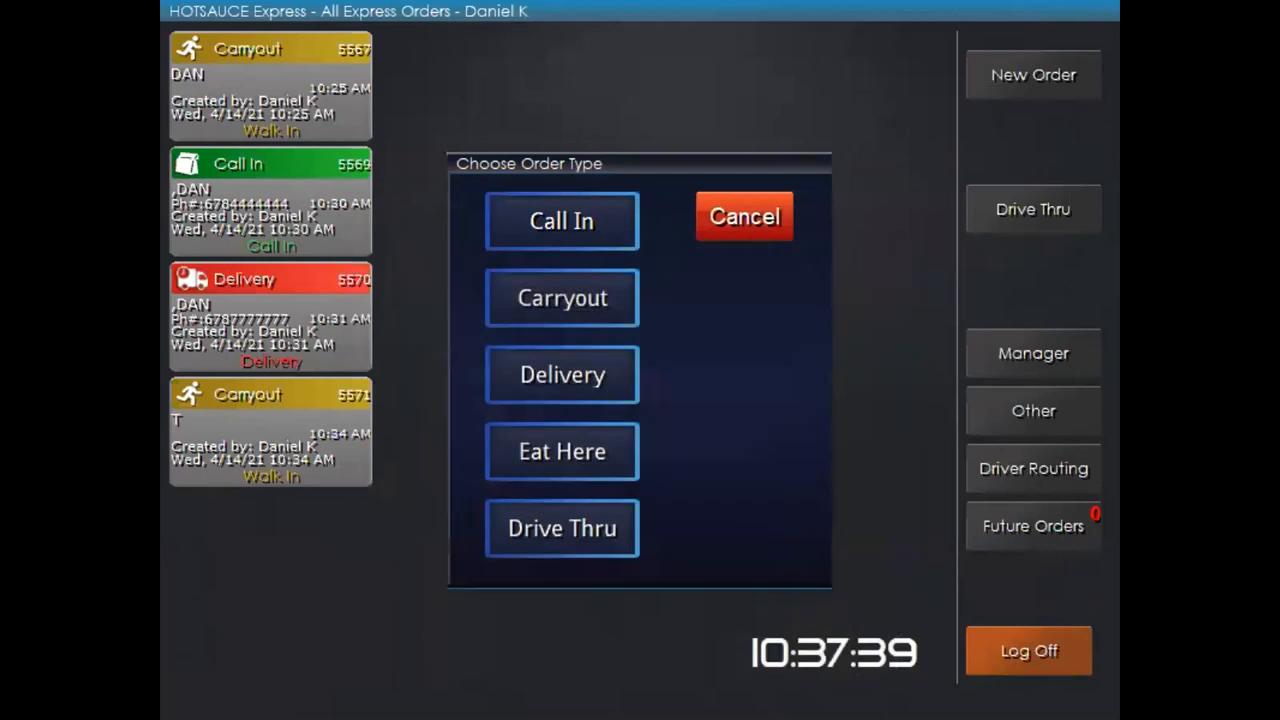
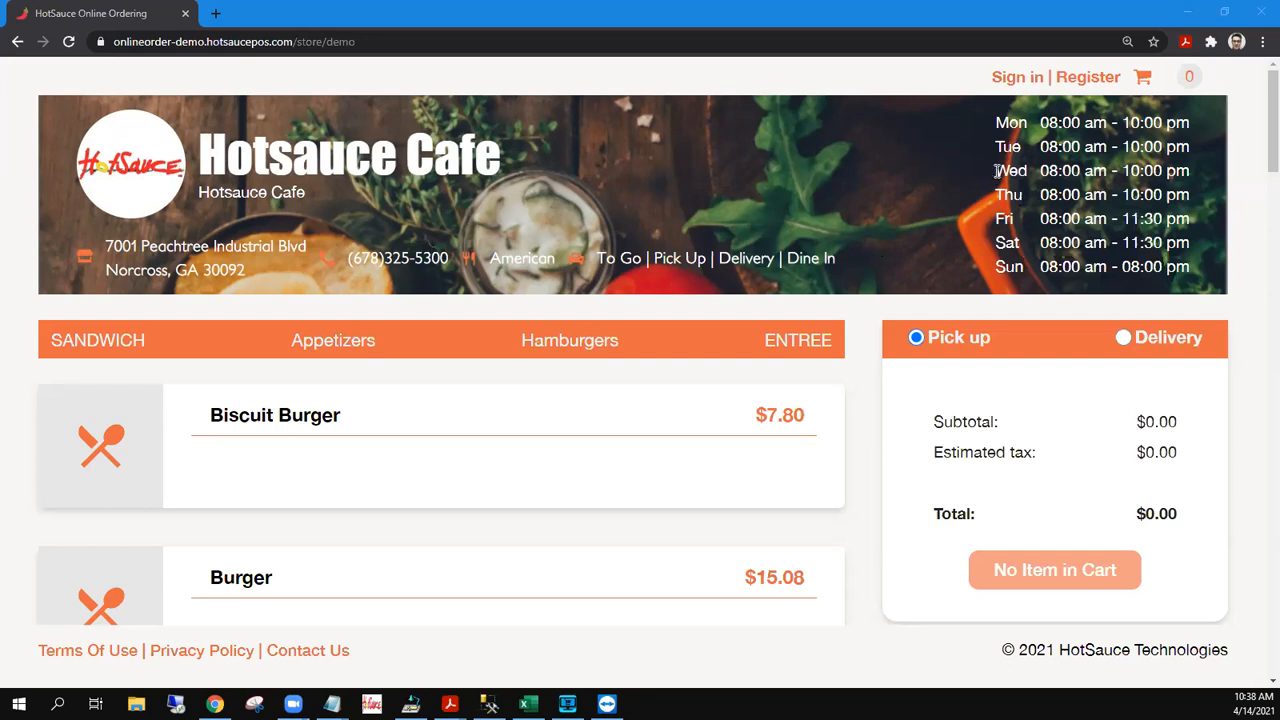
Switch the order to delivery and back to pickup, then zoom the page out
click(1124, 338)
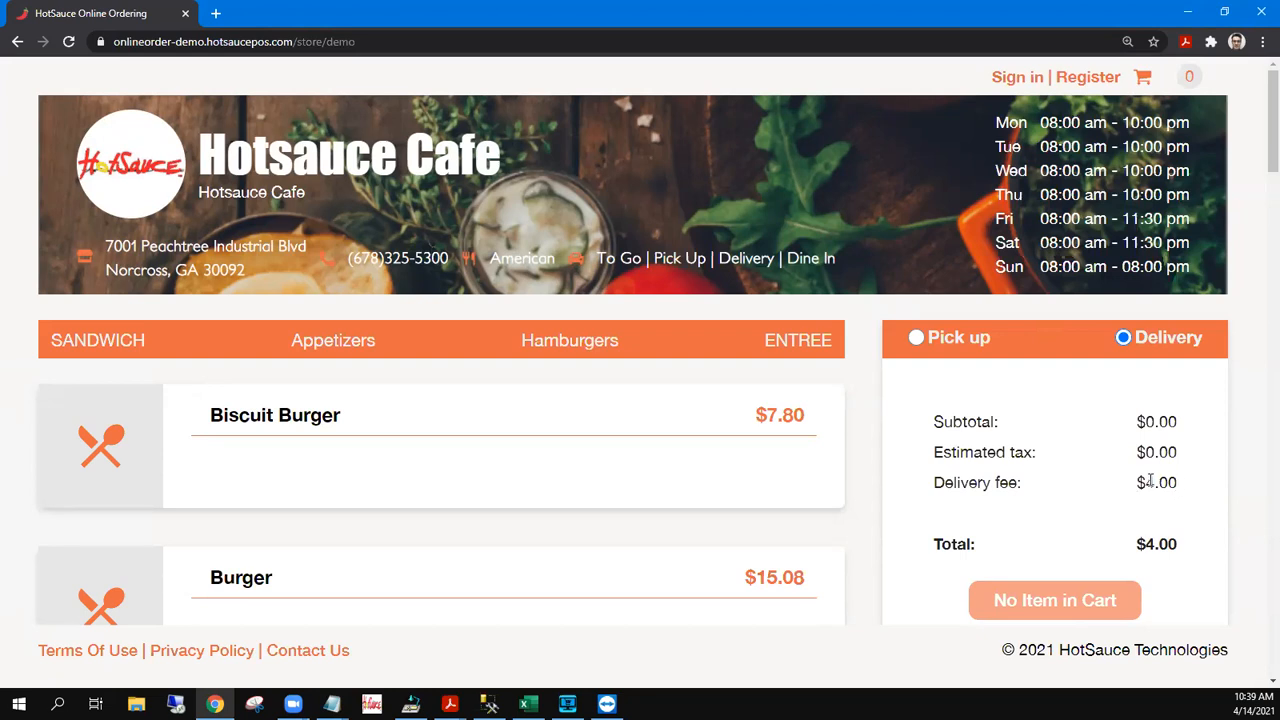
click(922, 337)
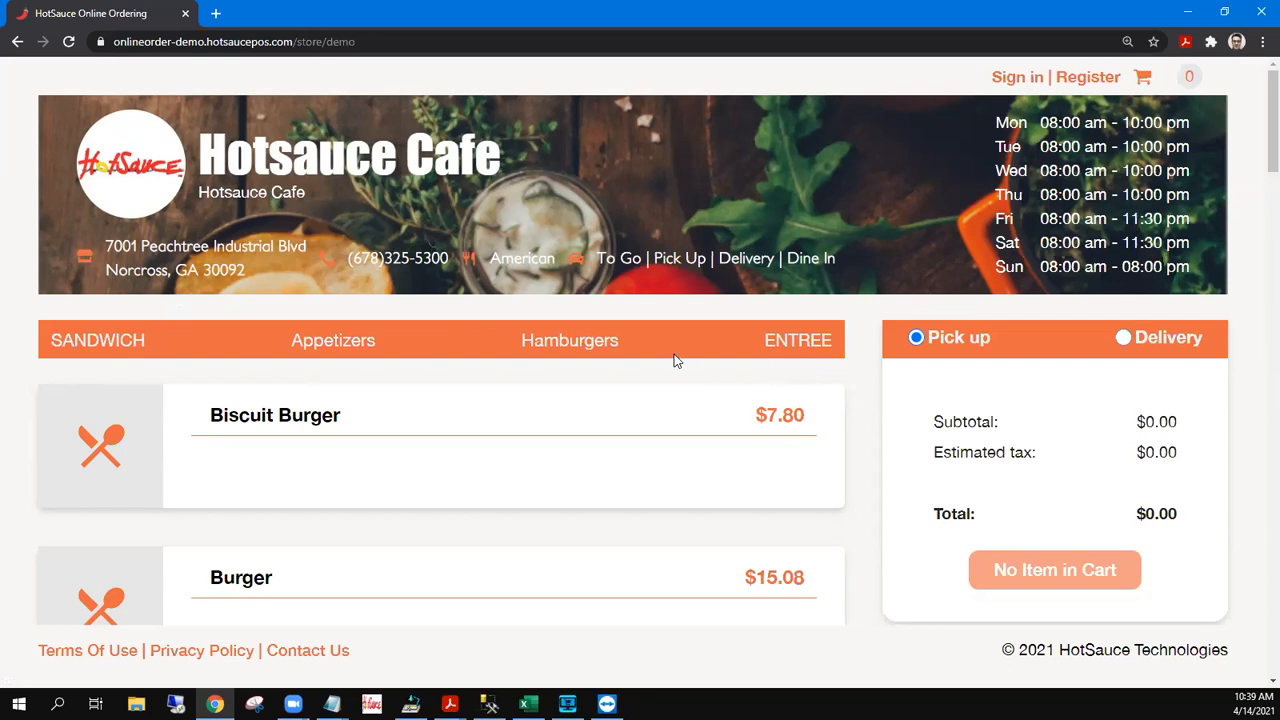
key(ctrl+minus)
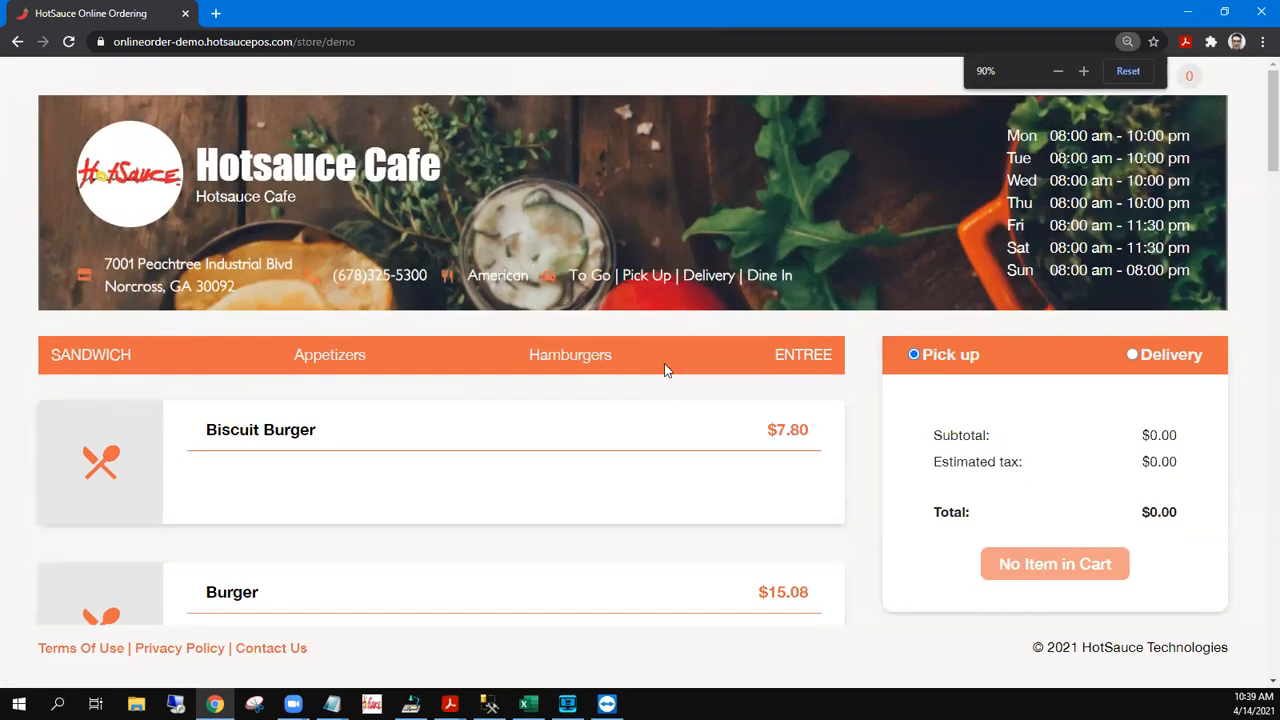
scroll(660, 378, down, 5)
scroll(660, 378, up, 13)
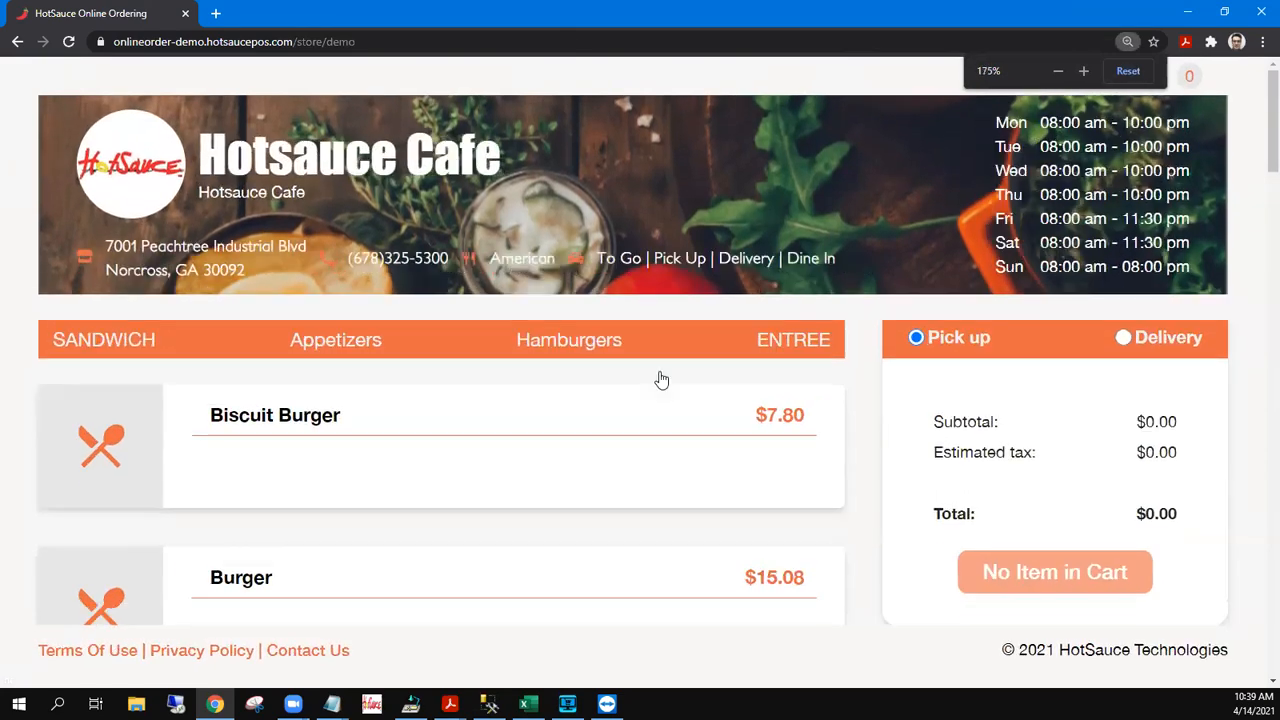
scroll(659, 378, down, 2)
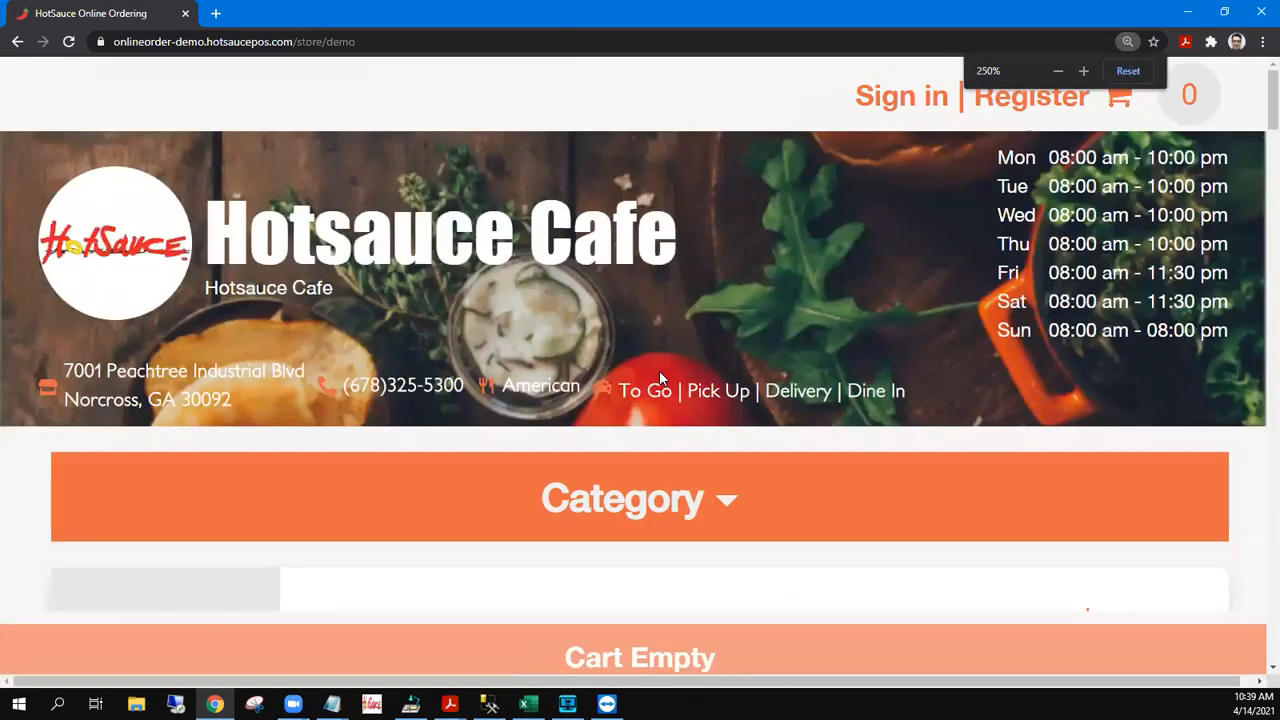
scroll(660, 378, up, 1)
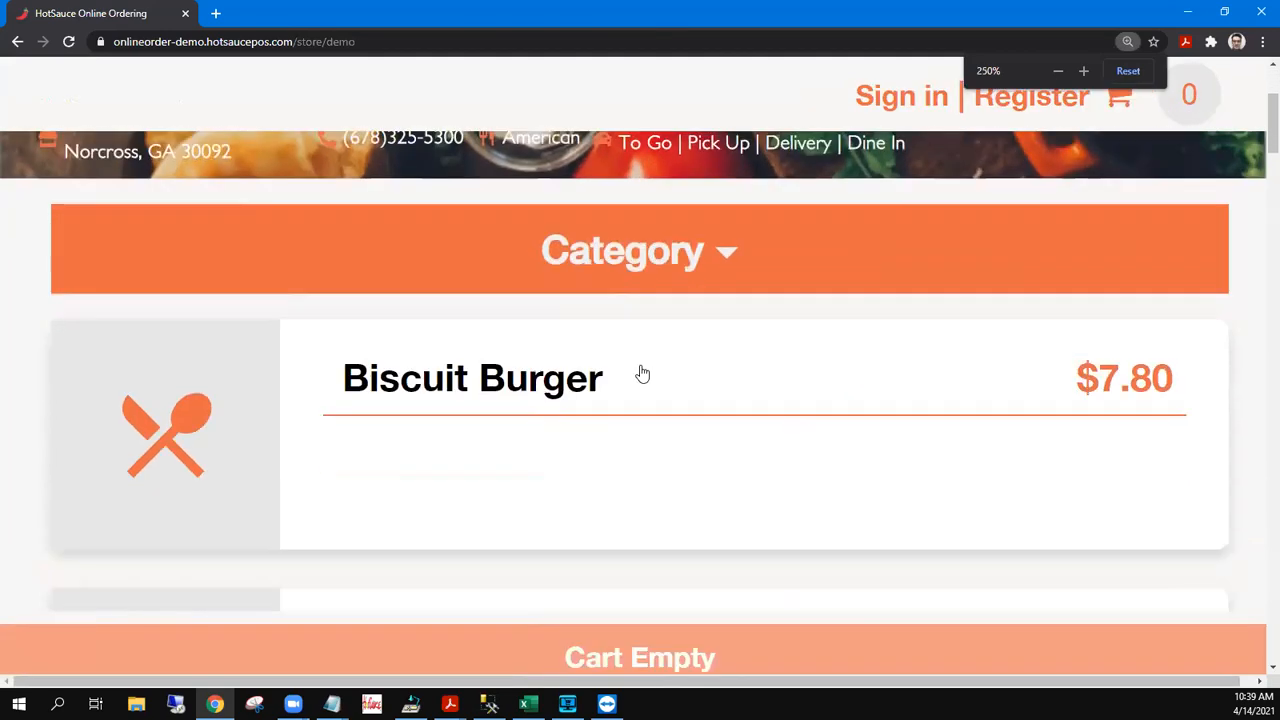
Open the menu category list and scroll through the menu
click(672, 409)
scroll(849, 264, down, 1)
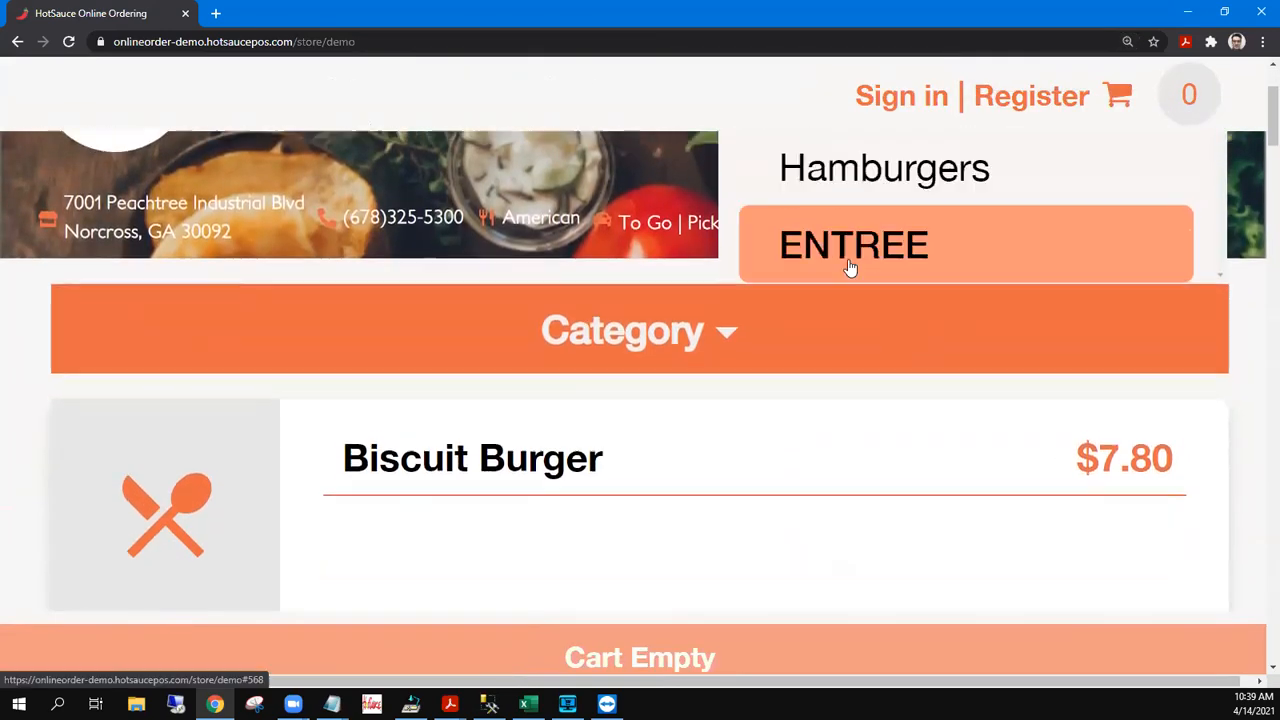
scroll(850, 260, up, 2)
scroll(697, 355, down, 4)
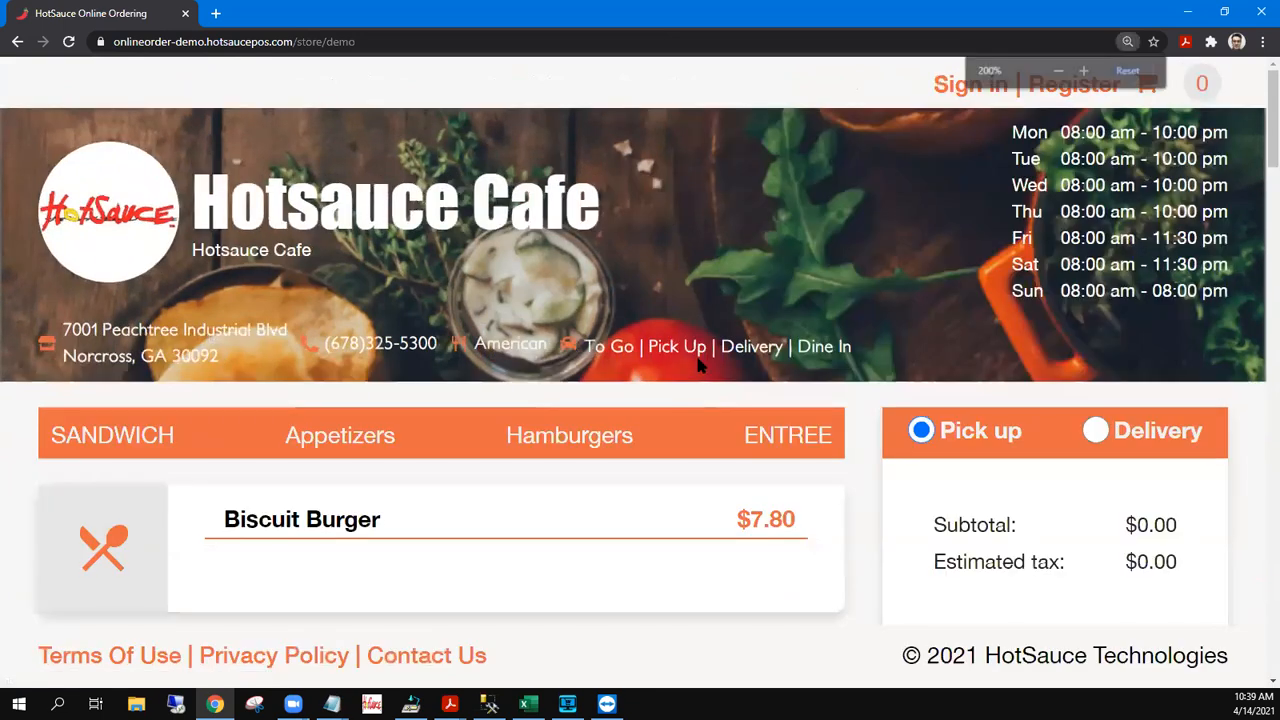
scroll(698, 365, down, 2)
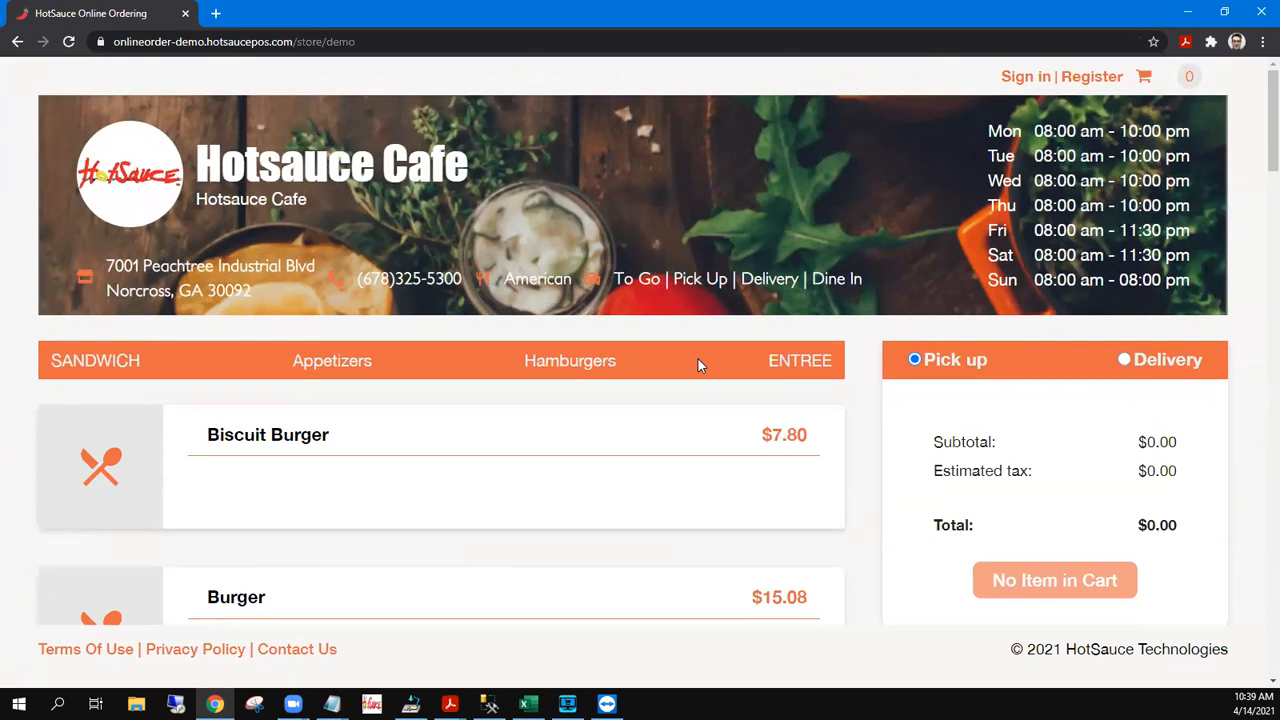
Open the Biscuit Burger options and set Cook burger to temp to Medium
click(400, 463)
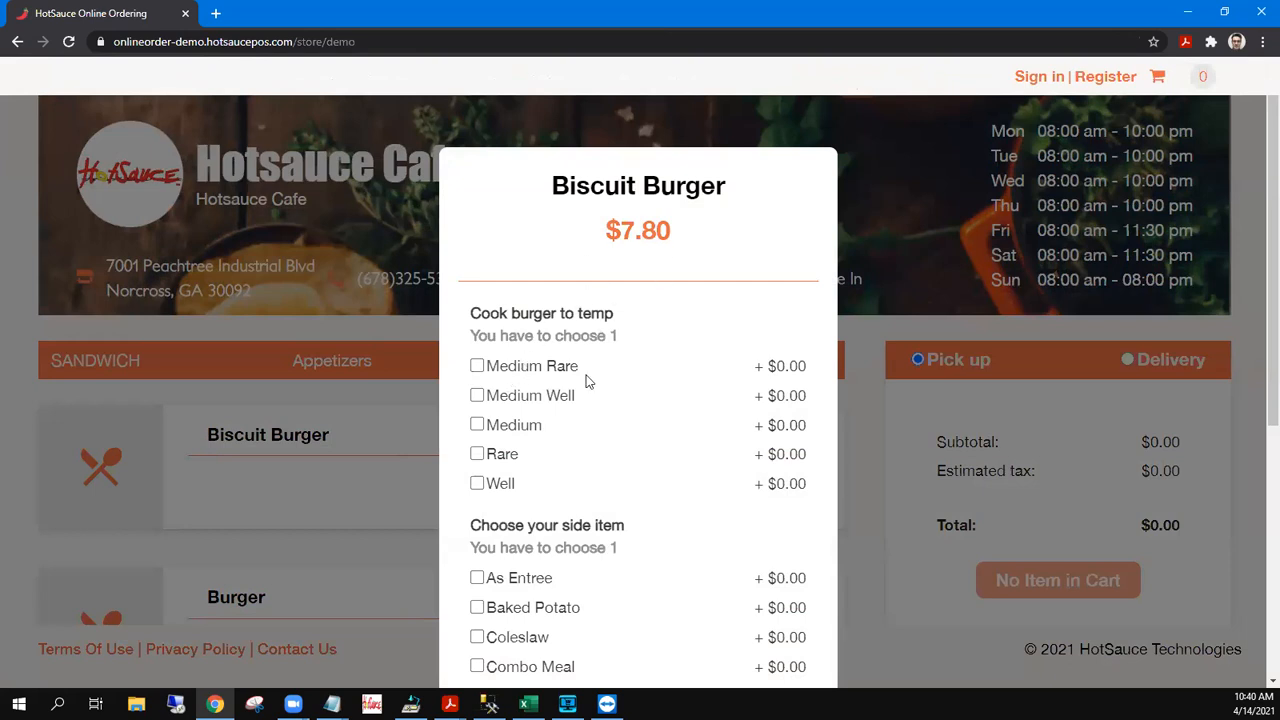
scroll(586, 380, down, 5)
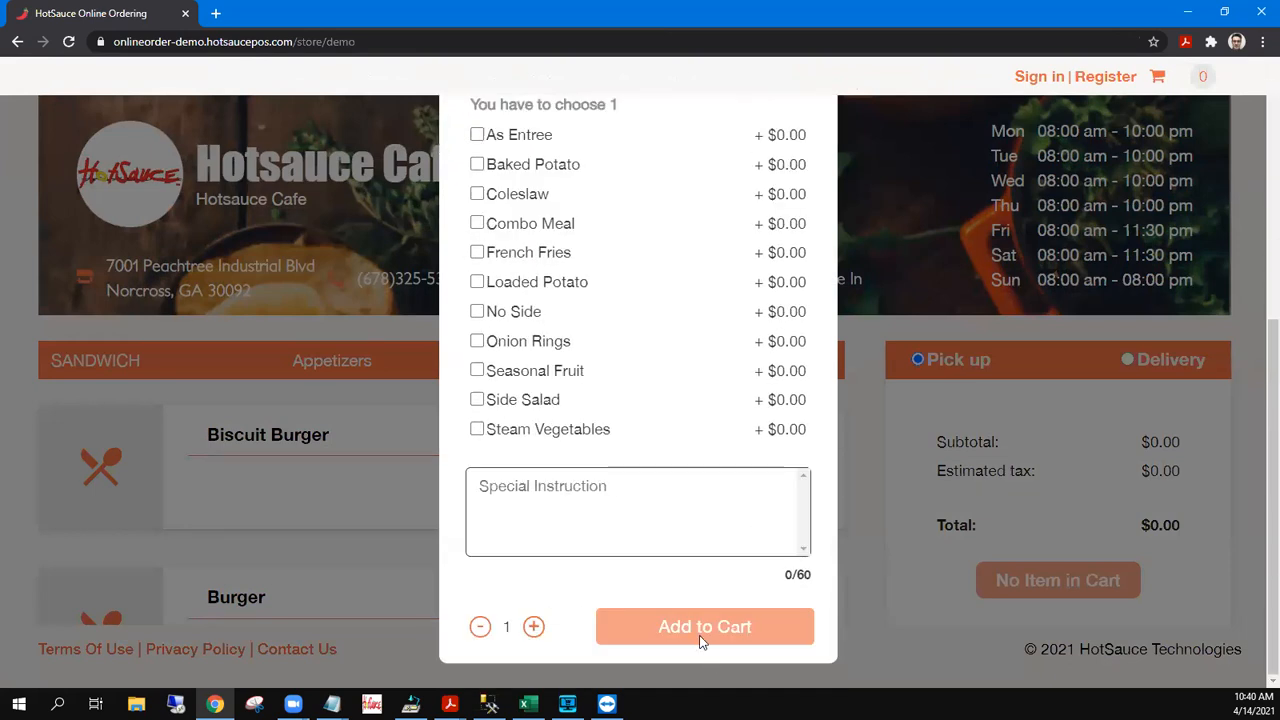
scroll(576, 356, up, 5)
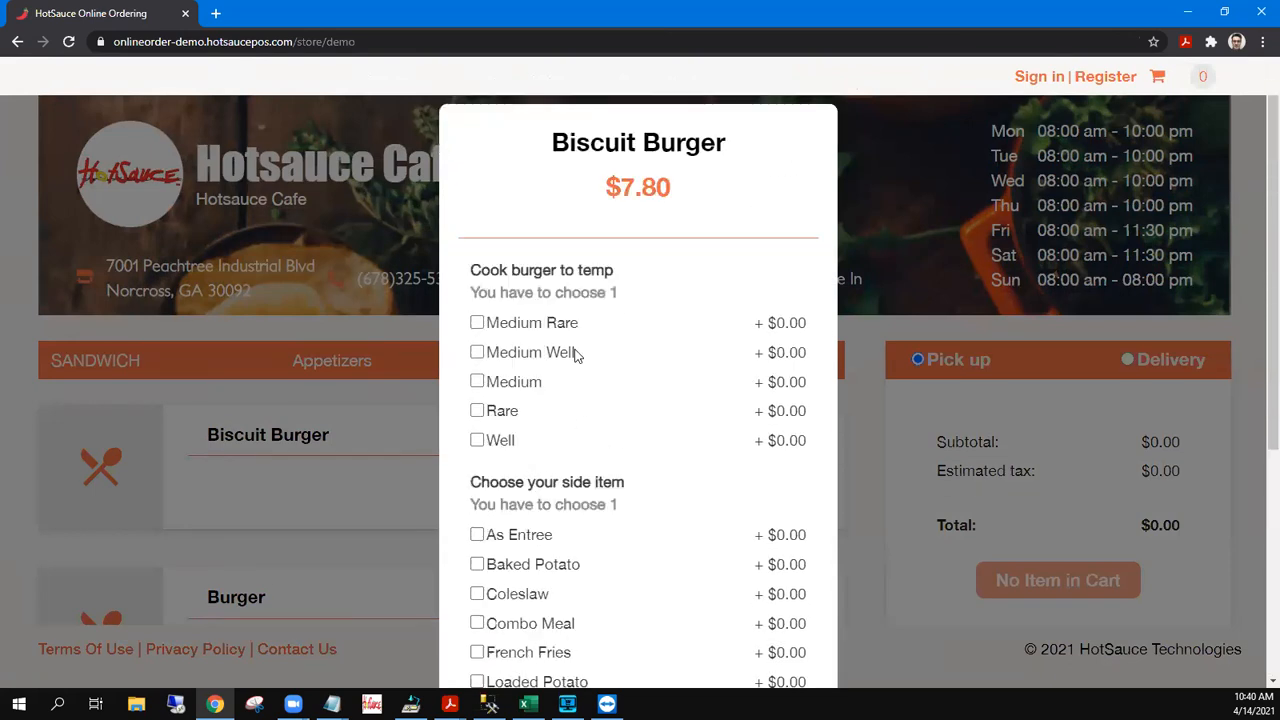
click(478, 382)
scroll(480, 381, down, 3)
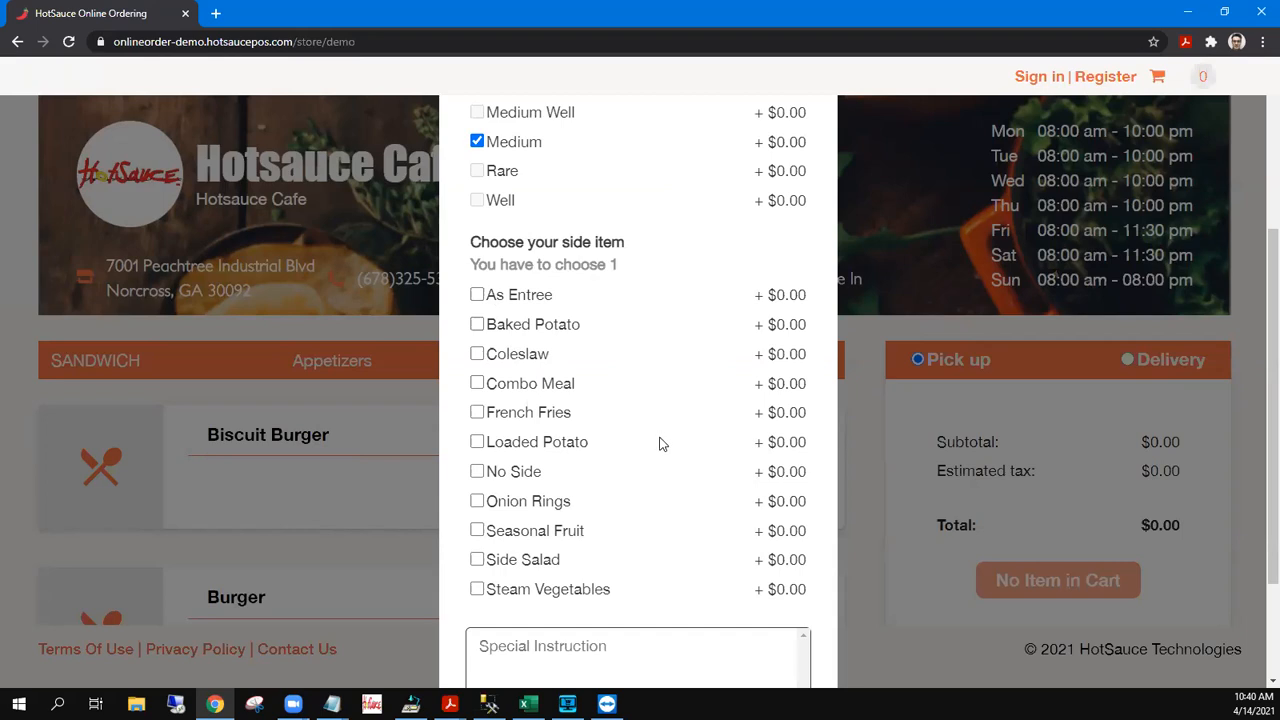
scroll(652, 430, down, 3)
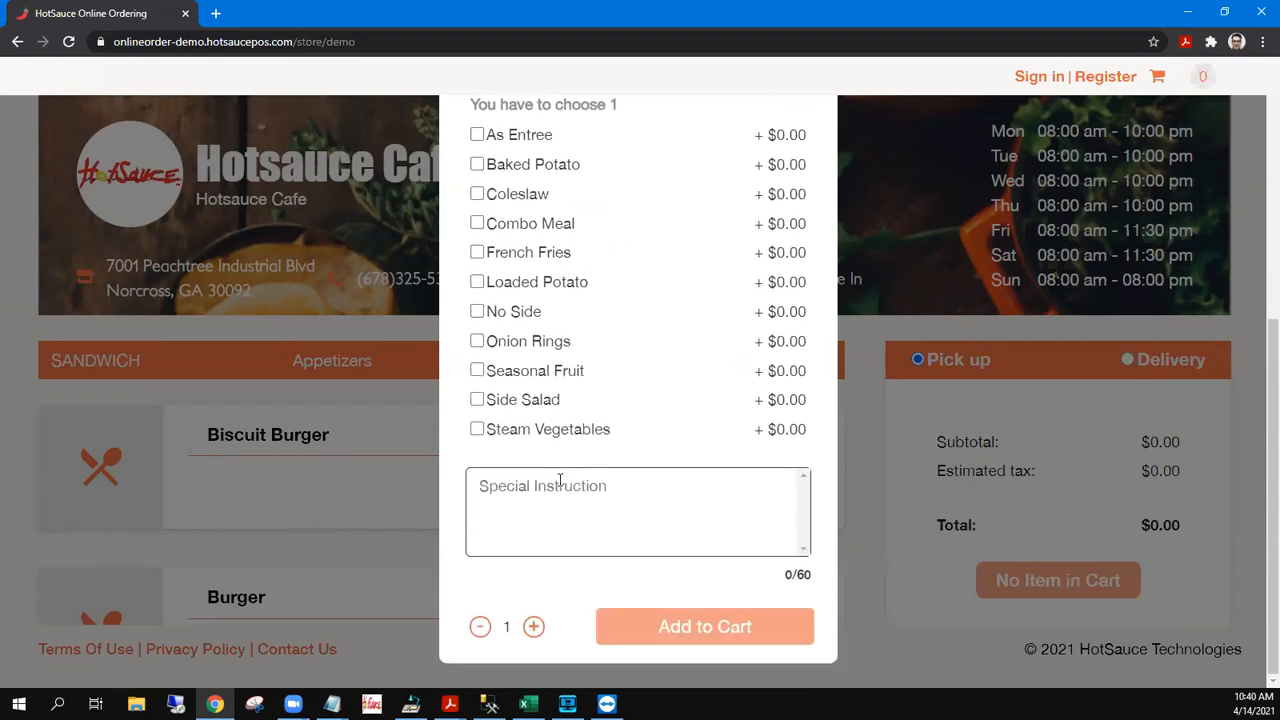
Type a 'No Salt, extra pepper / add bacon extra ranch' note, clear it, and choose As Entree
click(538, 482)
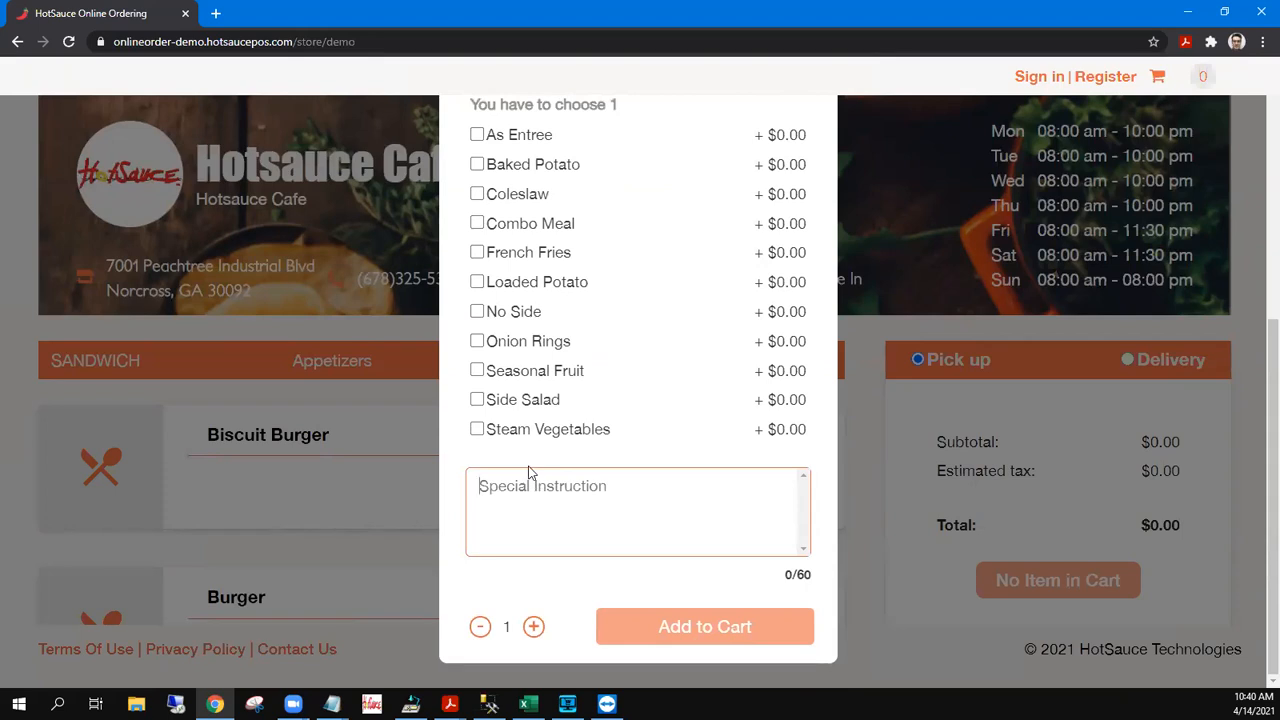
text(T)
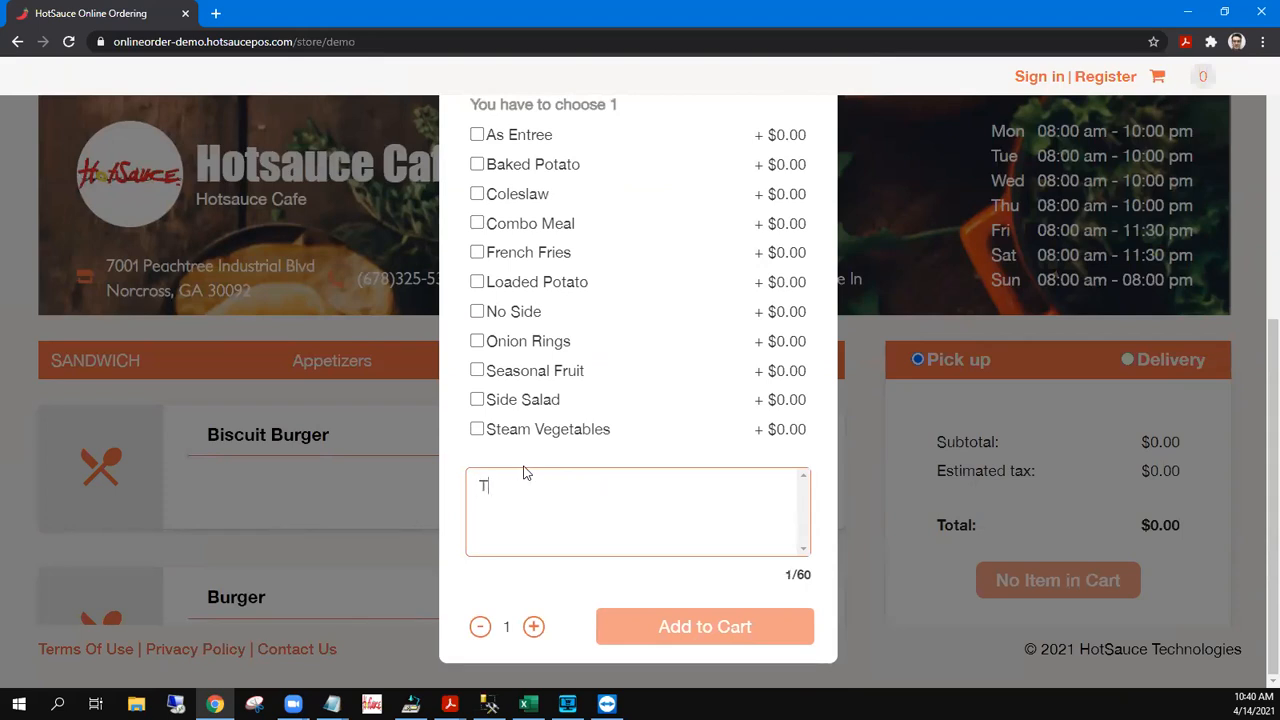
key(BackSpace)
text(No Salt, extra pepper)
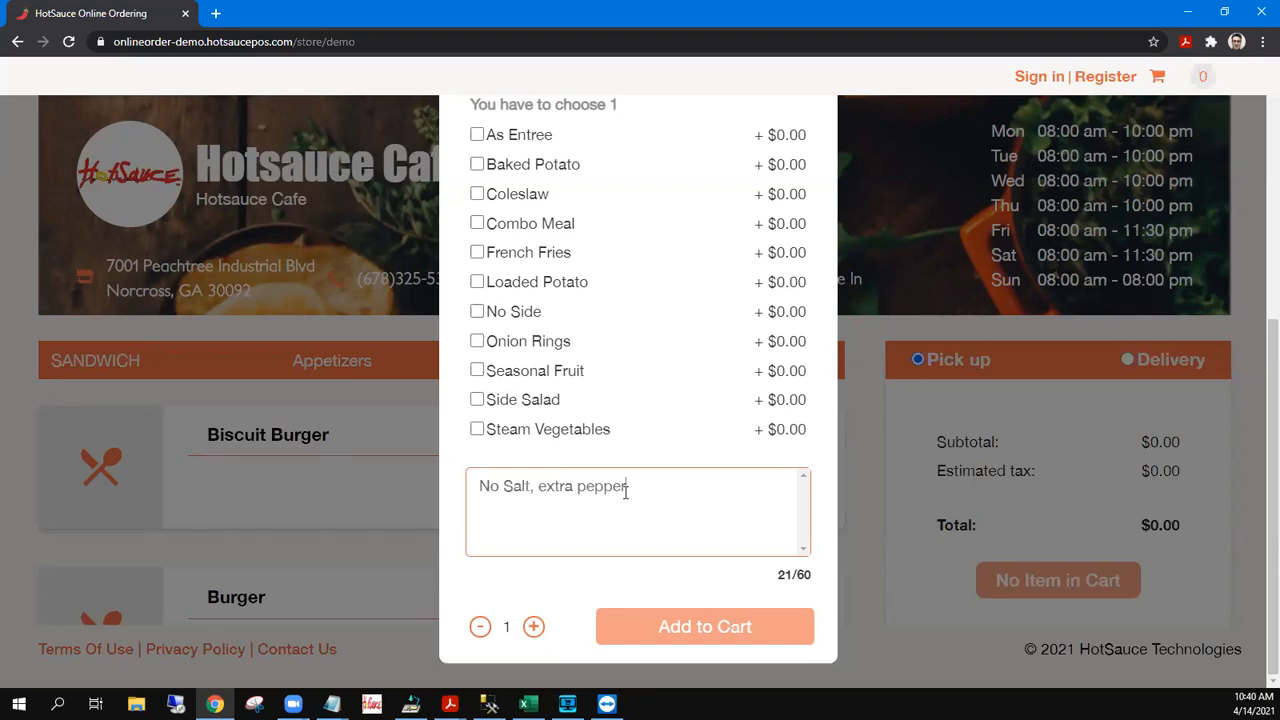
key(Return)
text(add bacon e)
key(alt)
click(631, 506)
text(xtra ranch)
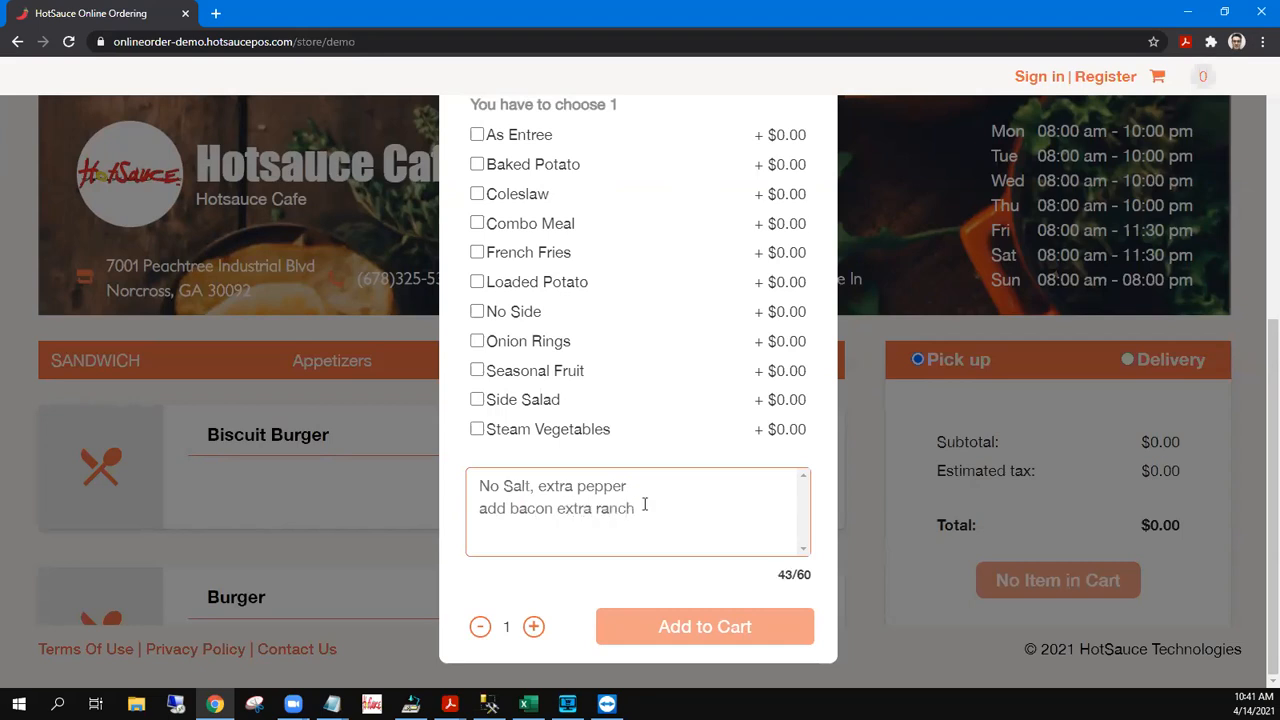
drag(645, 505, 463, 491)
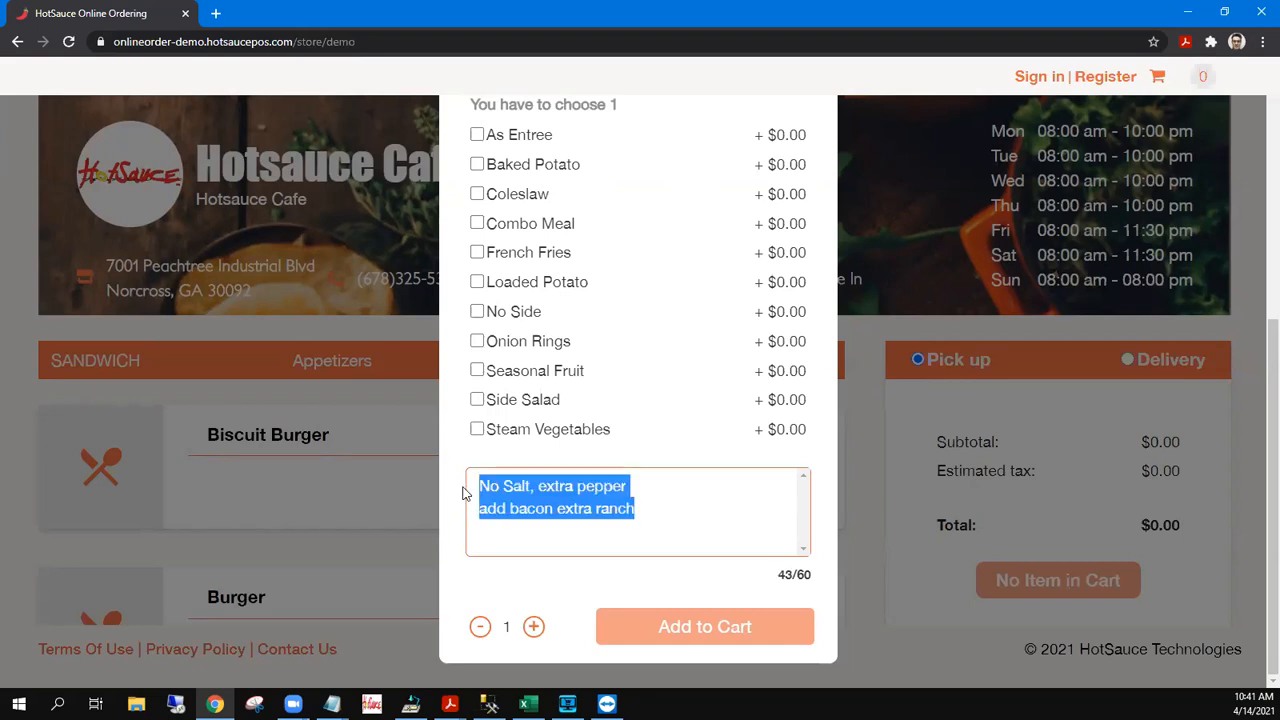
key(BackSpace)
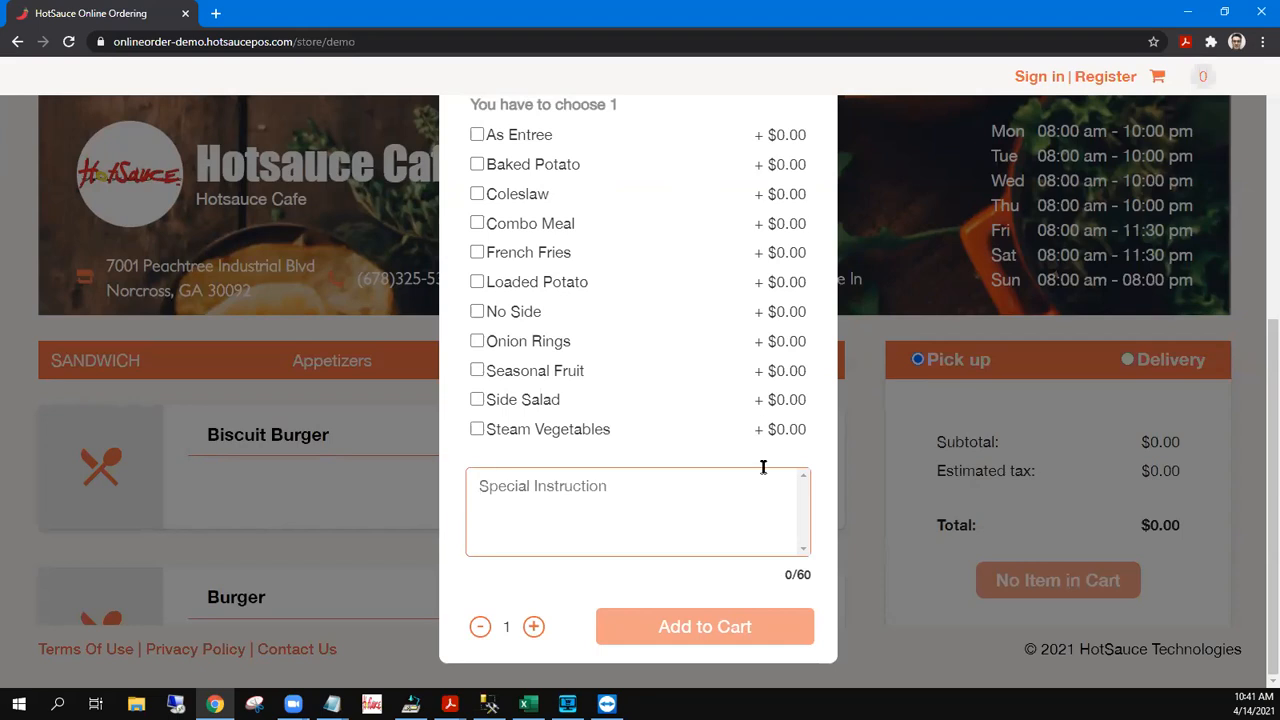
click(477, 134)
Retry adding a Medium Biscuit Burger with the As Entree side
click(718, 669)
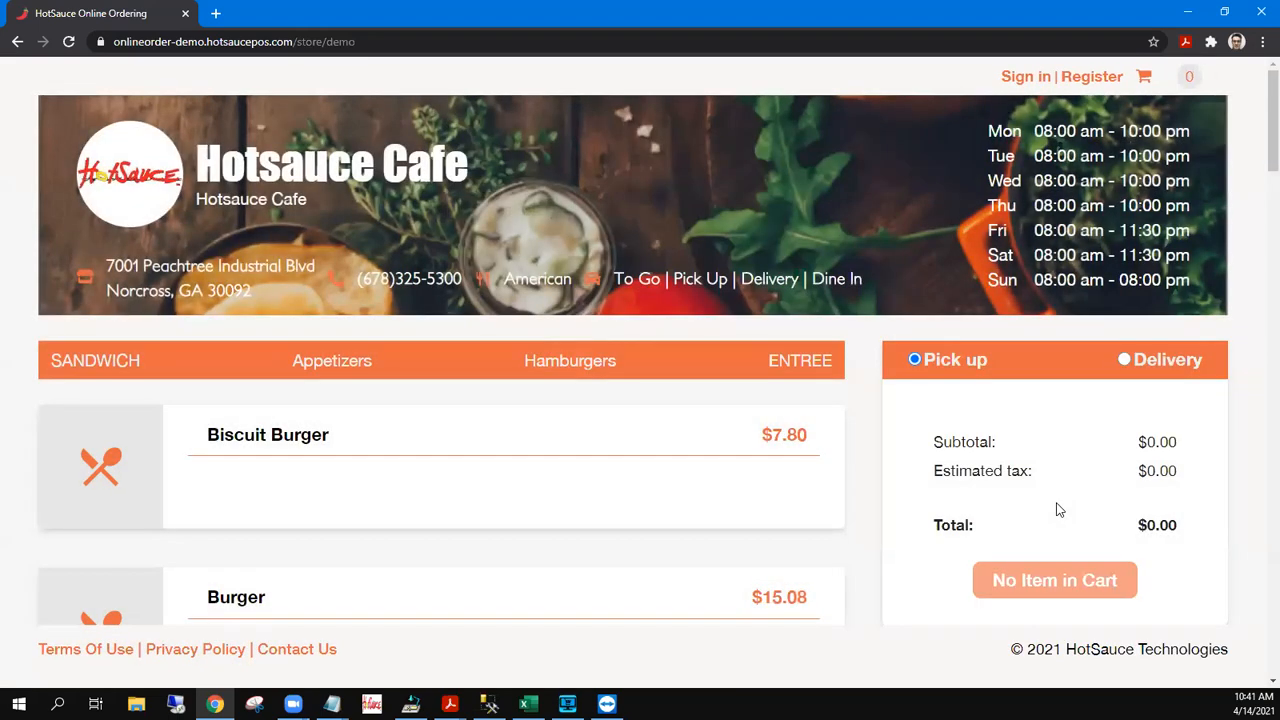
click(618, 458)
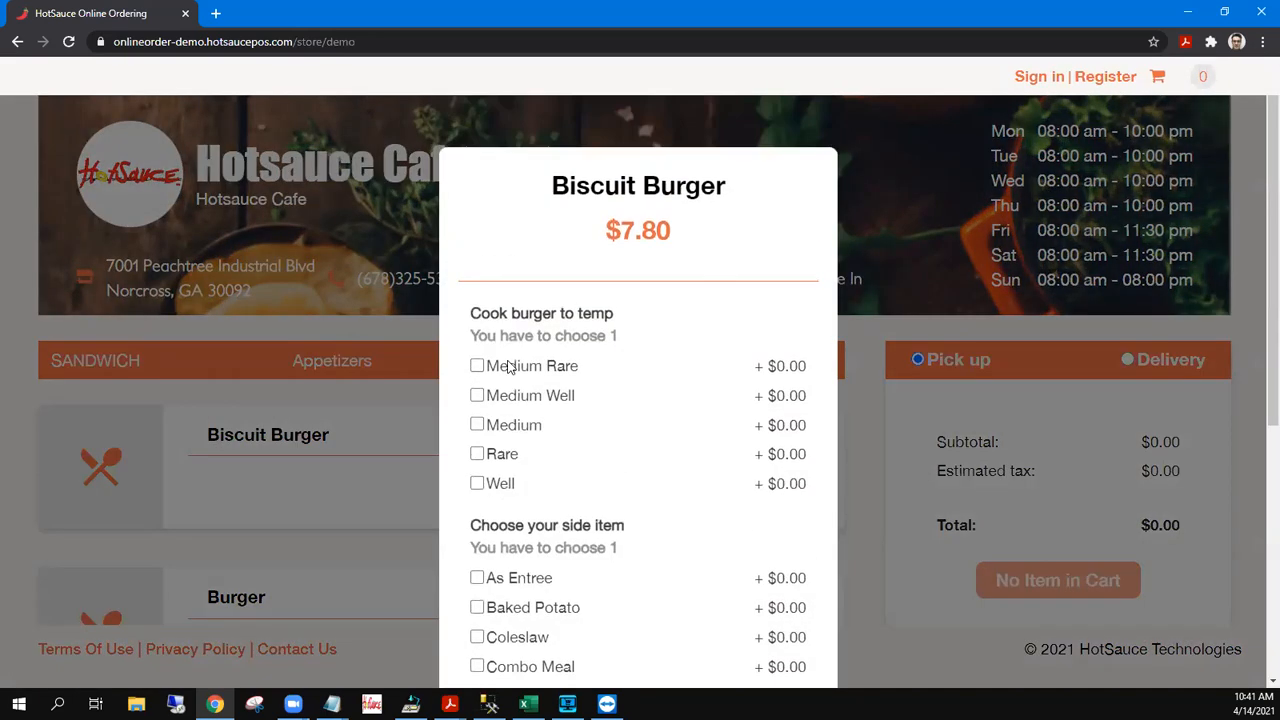
click(480, 424)
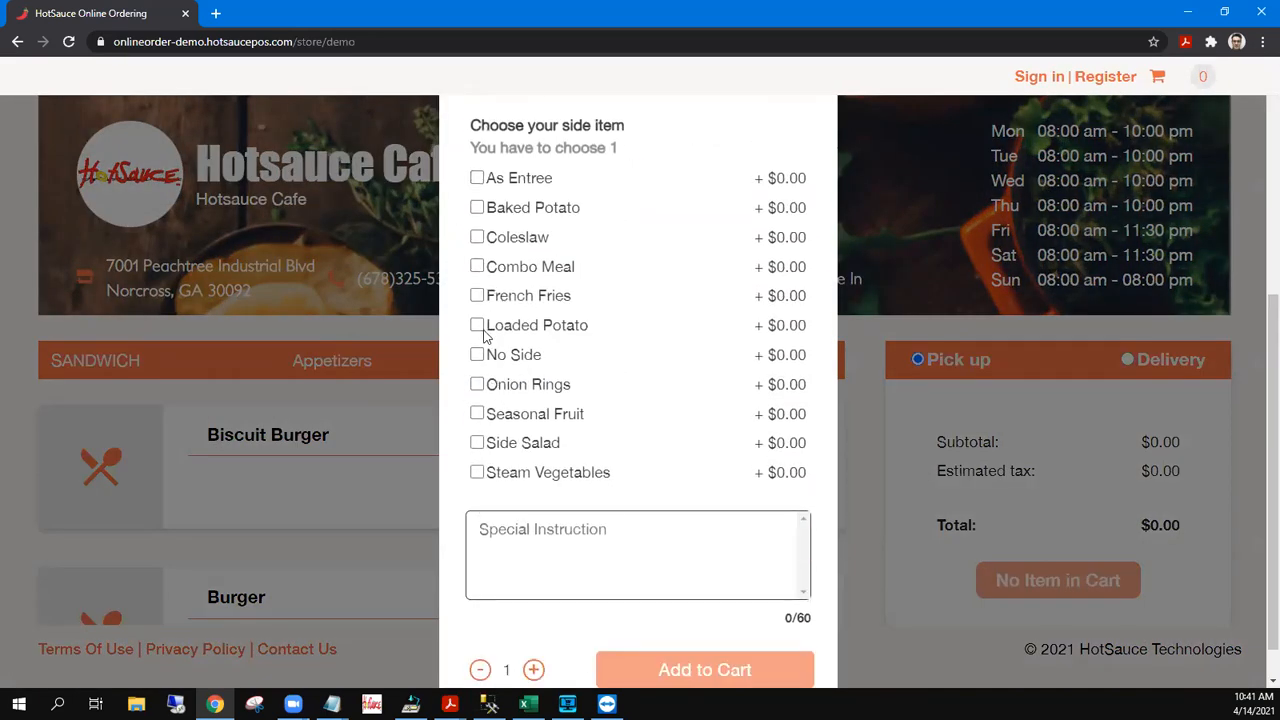
click(477, 177)
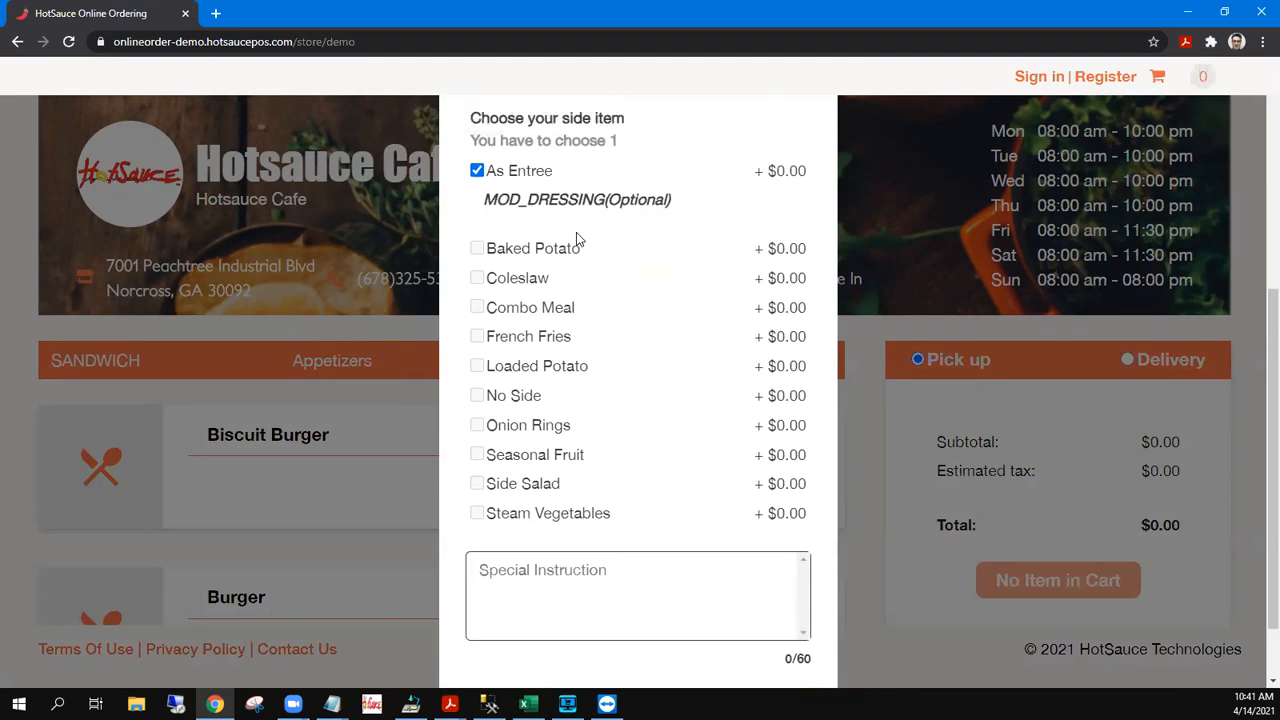
scroll(576, 234, down, 1)
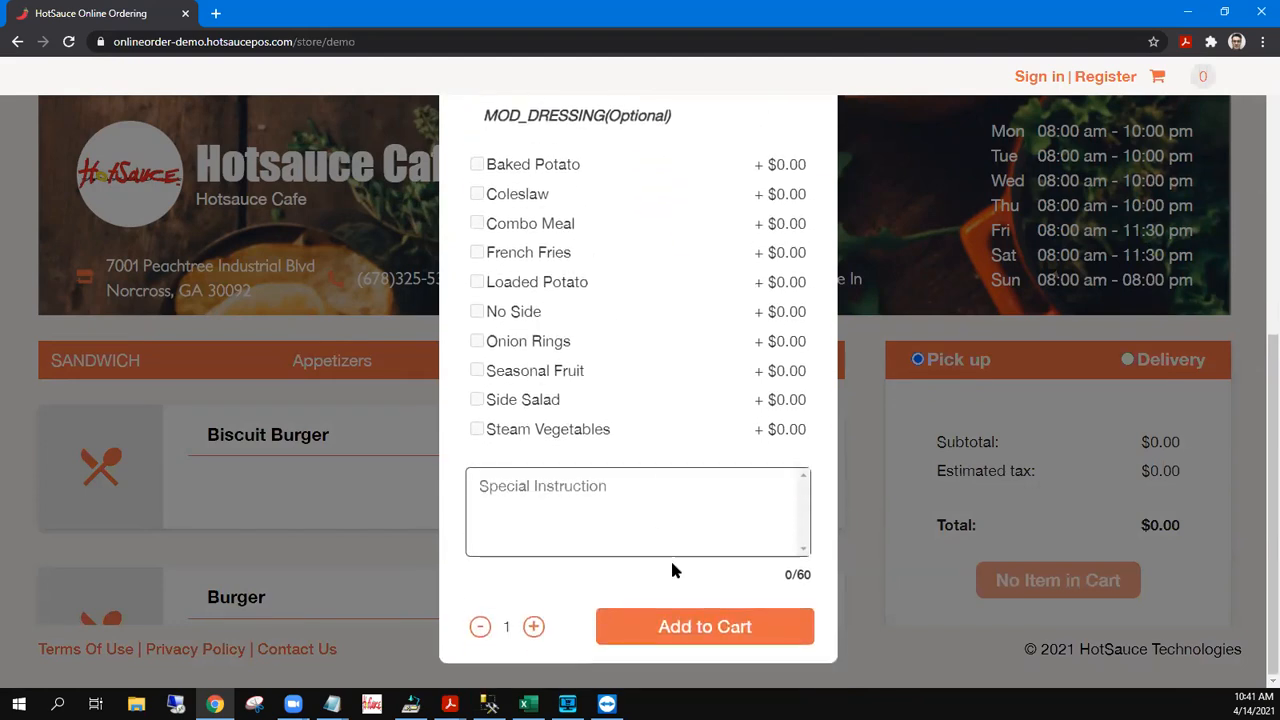
click(664, 626)
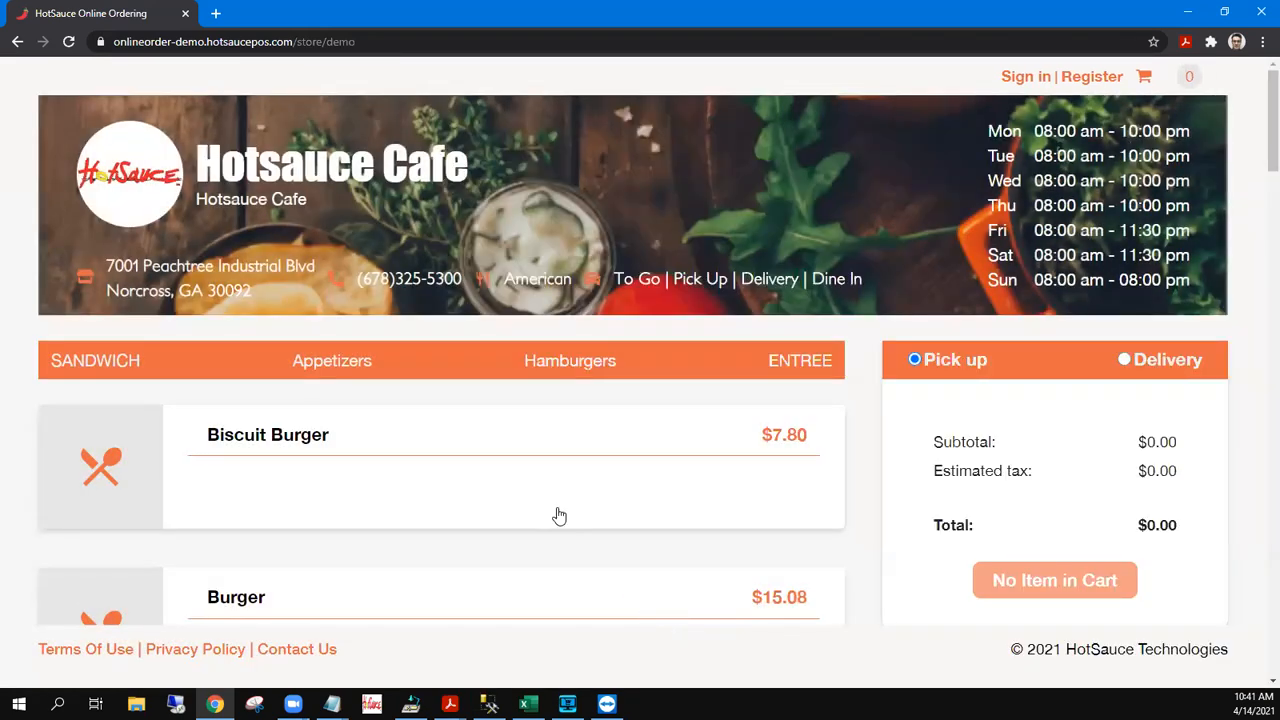
Add a Medium Biscuit Burger with Coleslaw to the cart and view the $8.35 total
click(490, 447)
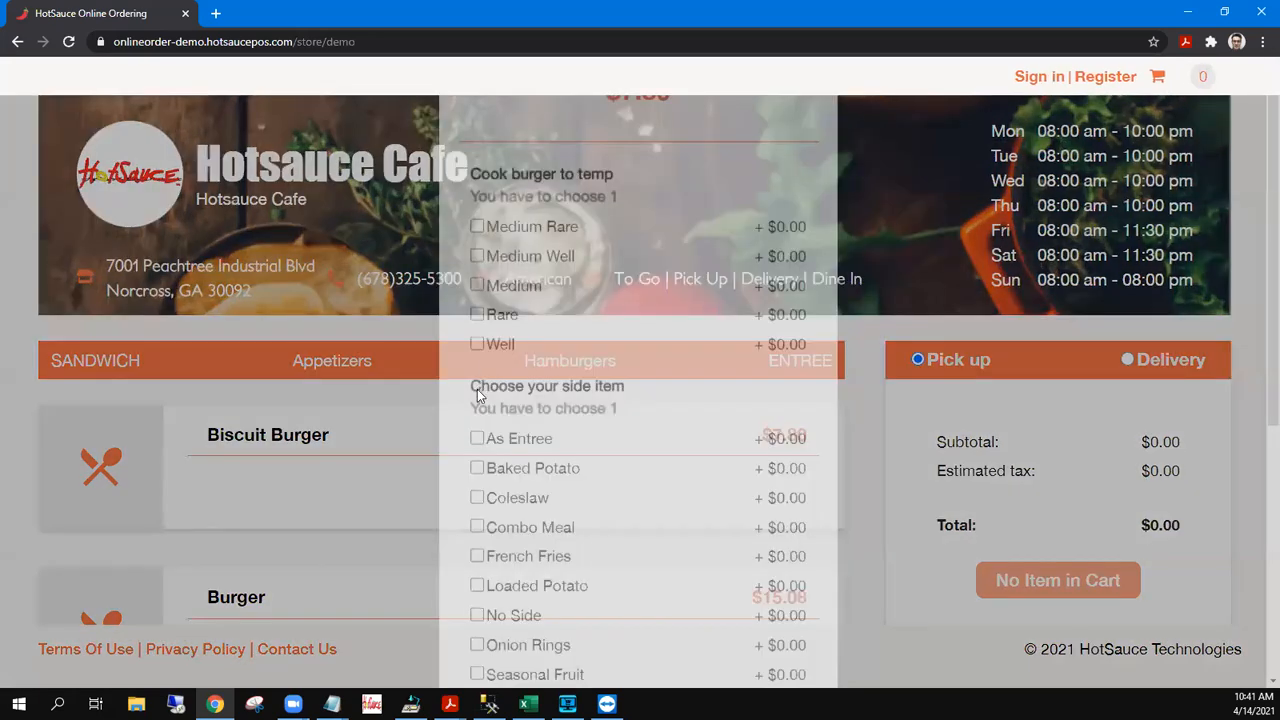
click(477, 424)
scroll(480, 420, down, 3)
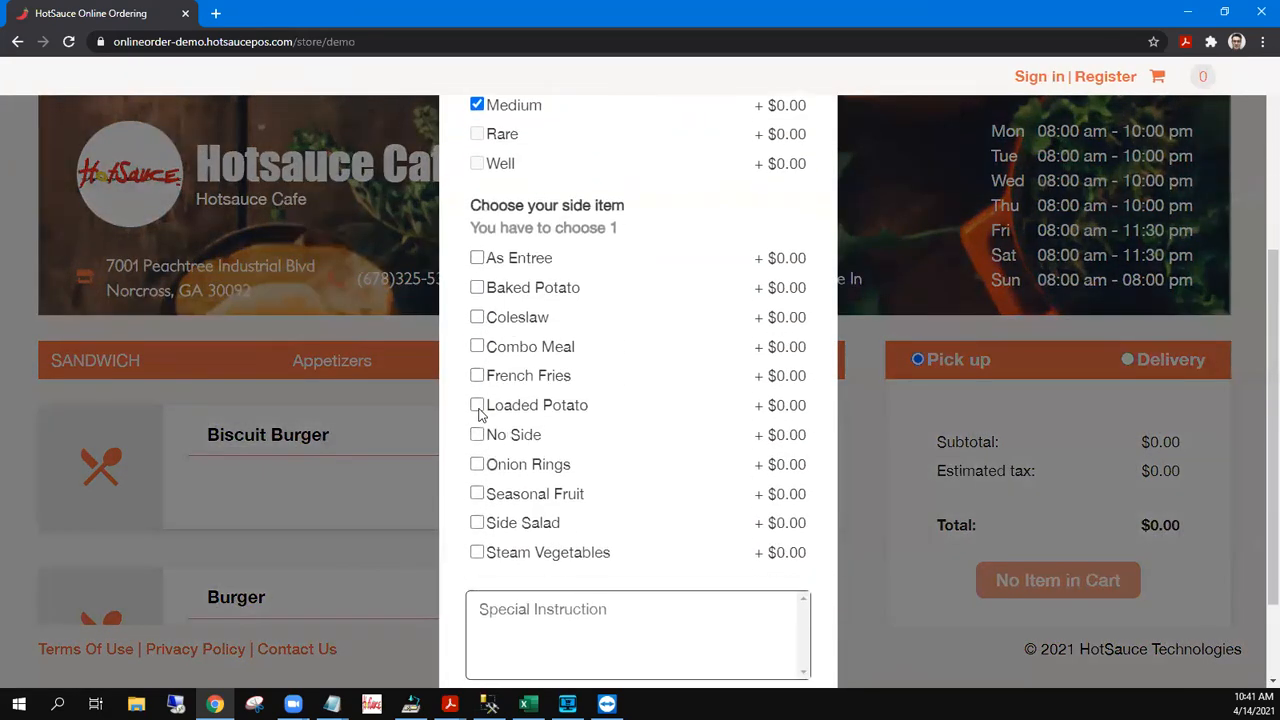
click(477, 317)
scroll(560, 450, down, 3)
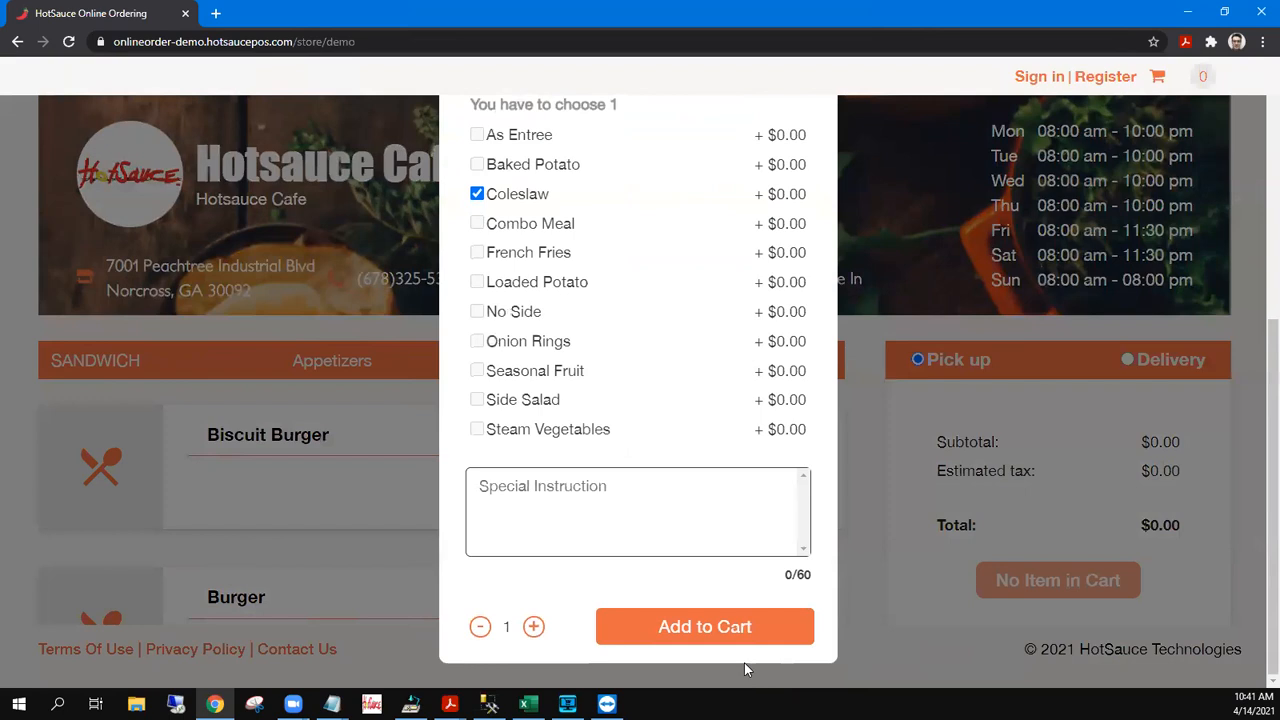
click(712, 625)
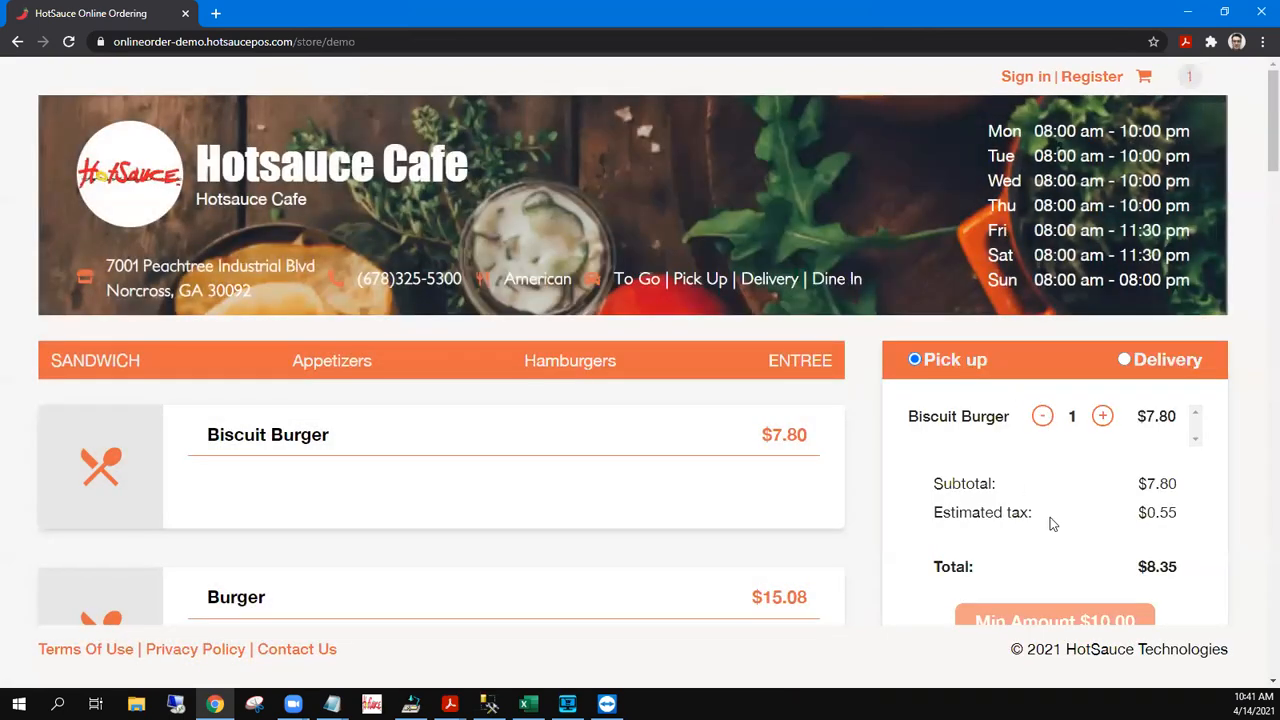
scroll(1040, 455, down, 2)
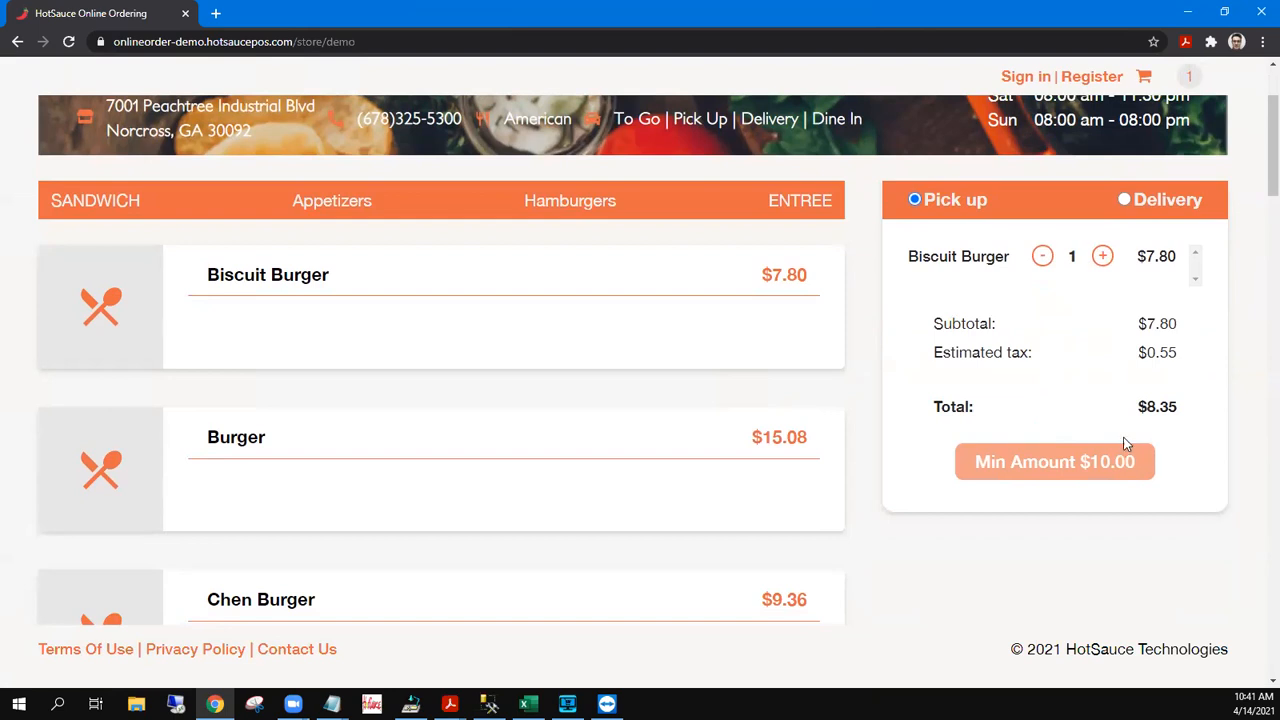
Add two 10 Wings ($22.86) from Appetizers to the cart and open the cart page
scroll(380, 519, down, 1)
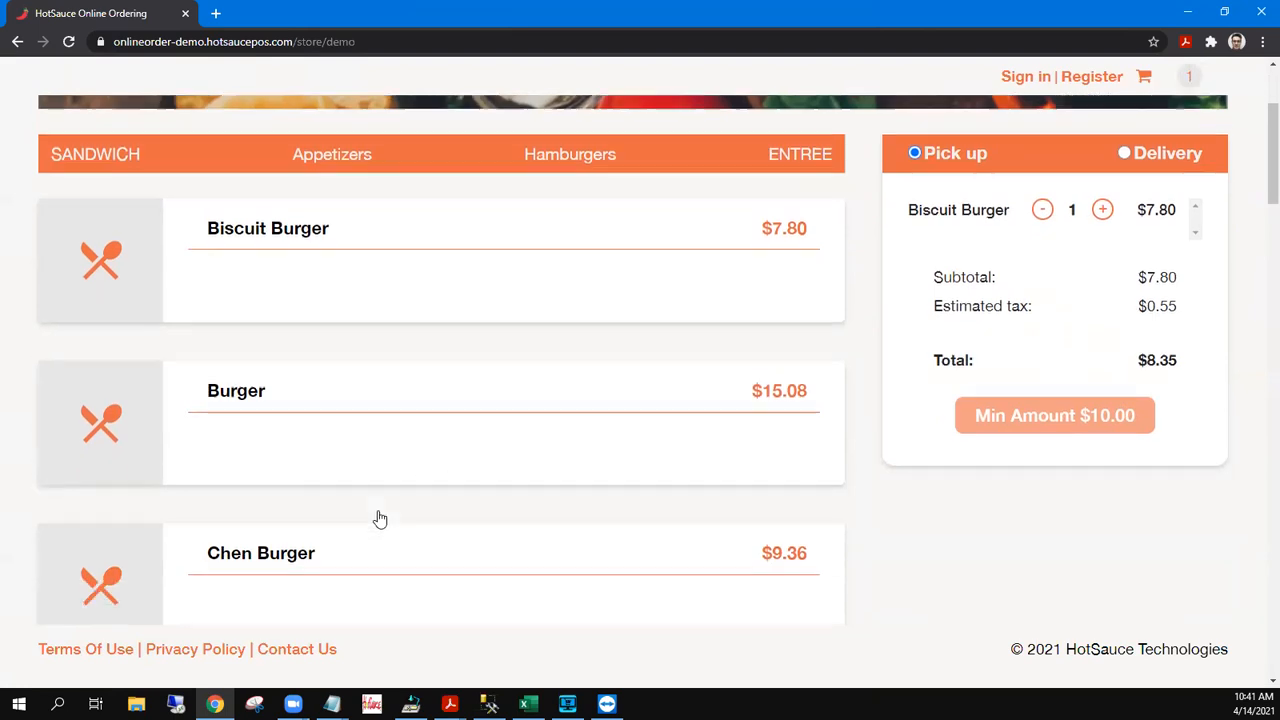
scroll(380, 519, down, 3)
scroll(389, 471, down, 1)
click(331, 115)
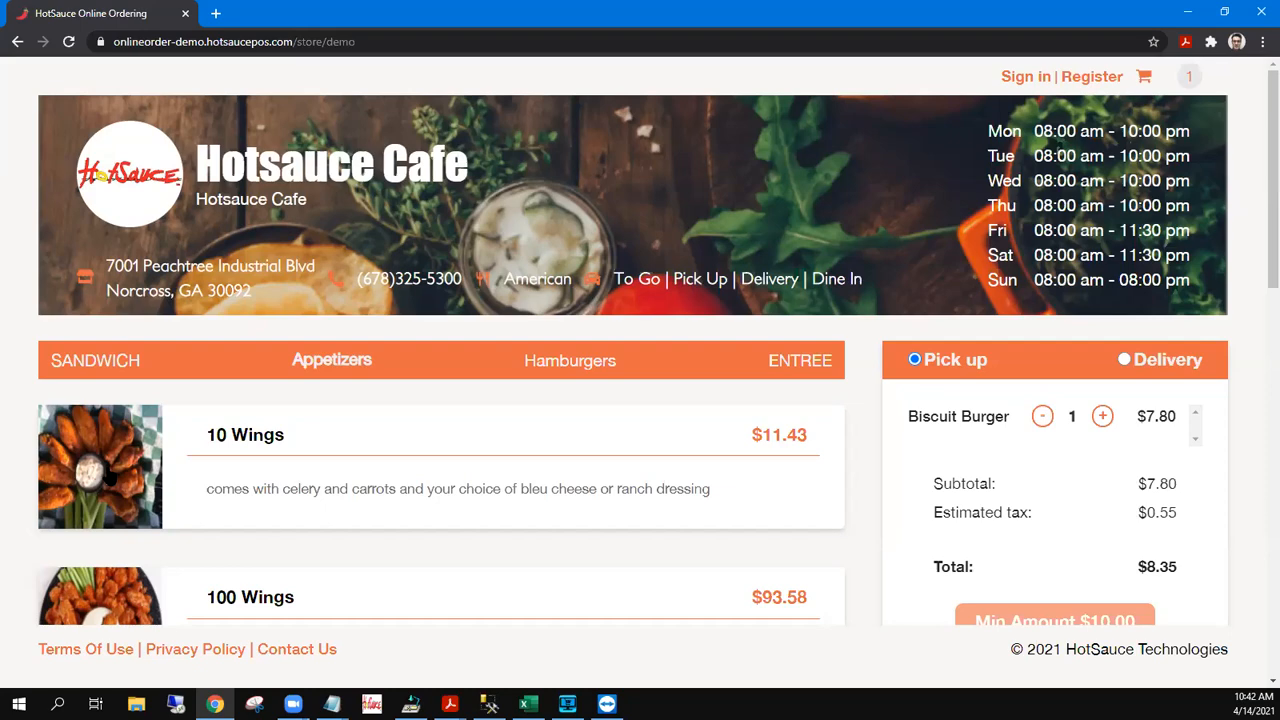
click(107, 466)
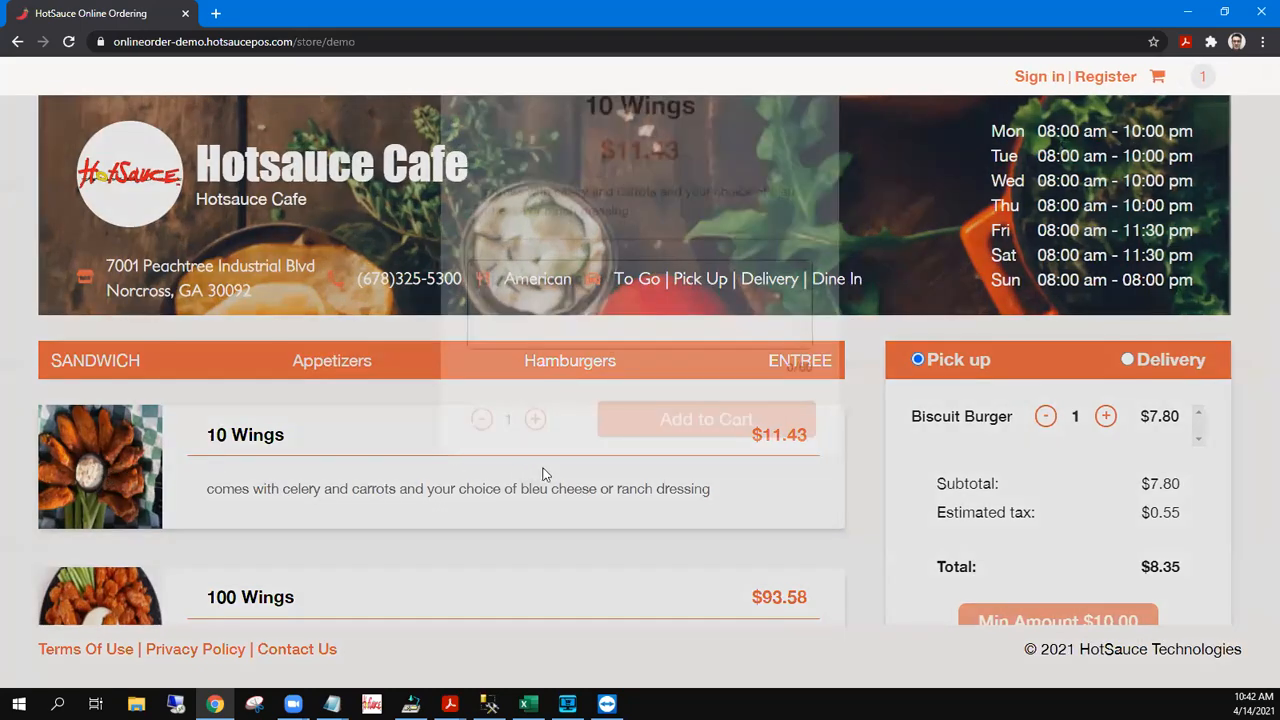
click(536, 499)
click(686, 492)
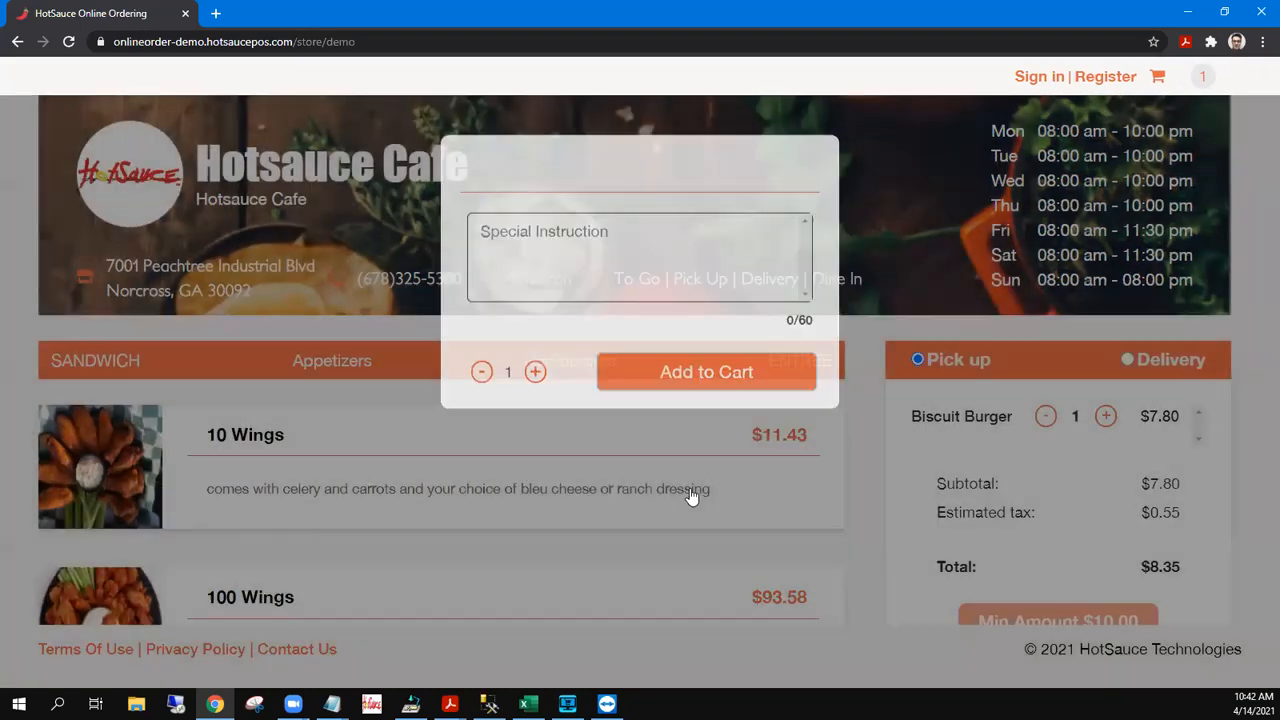
scroll(706, 496, down, 3)
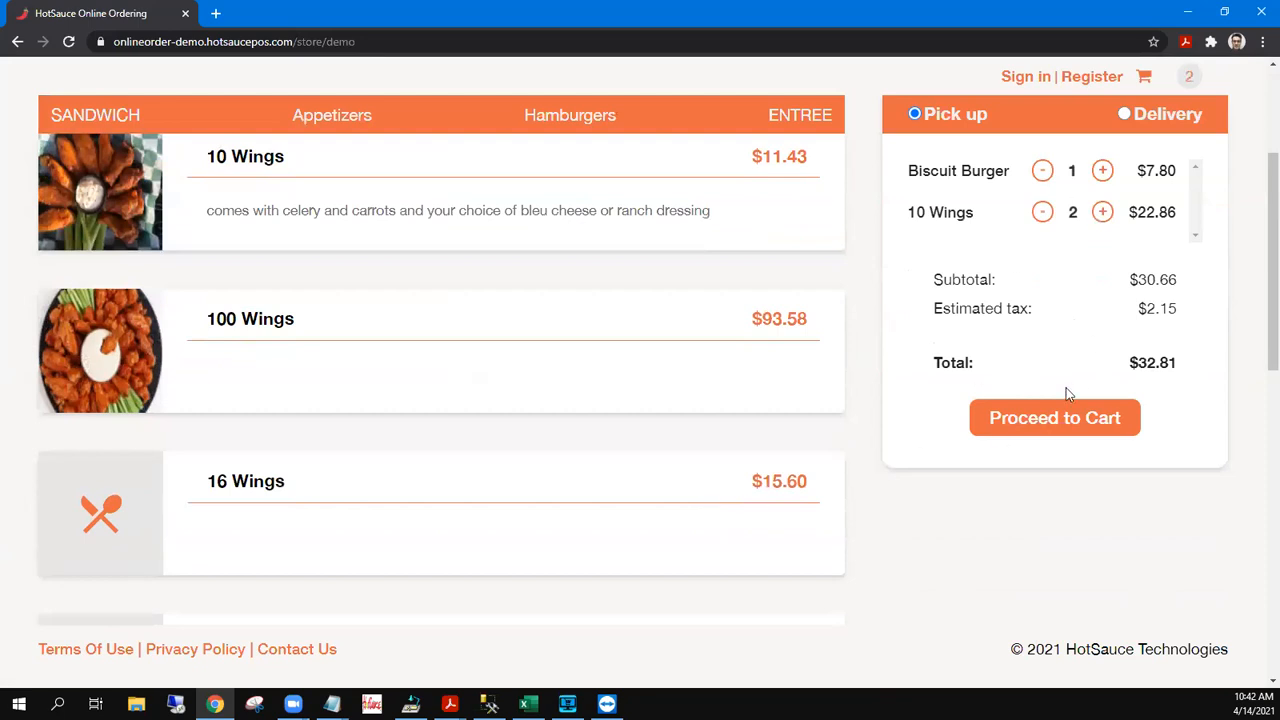
click(1060, 418)
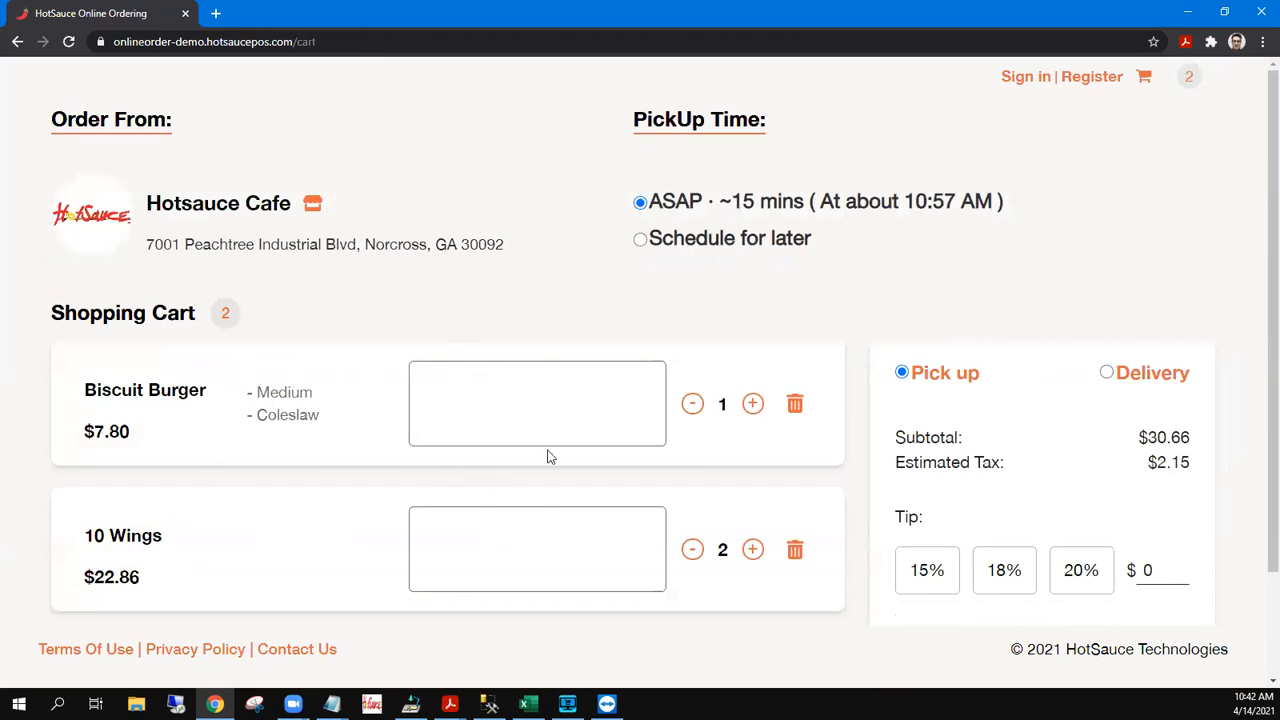
Raise Biscuit Burgers to 3, remove the 10 Wings, and keep pickup at ASAP
click(753, 404)
click(753, 404)
click(793, 552)
click(794, 279)
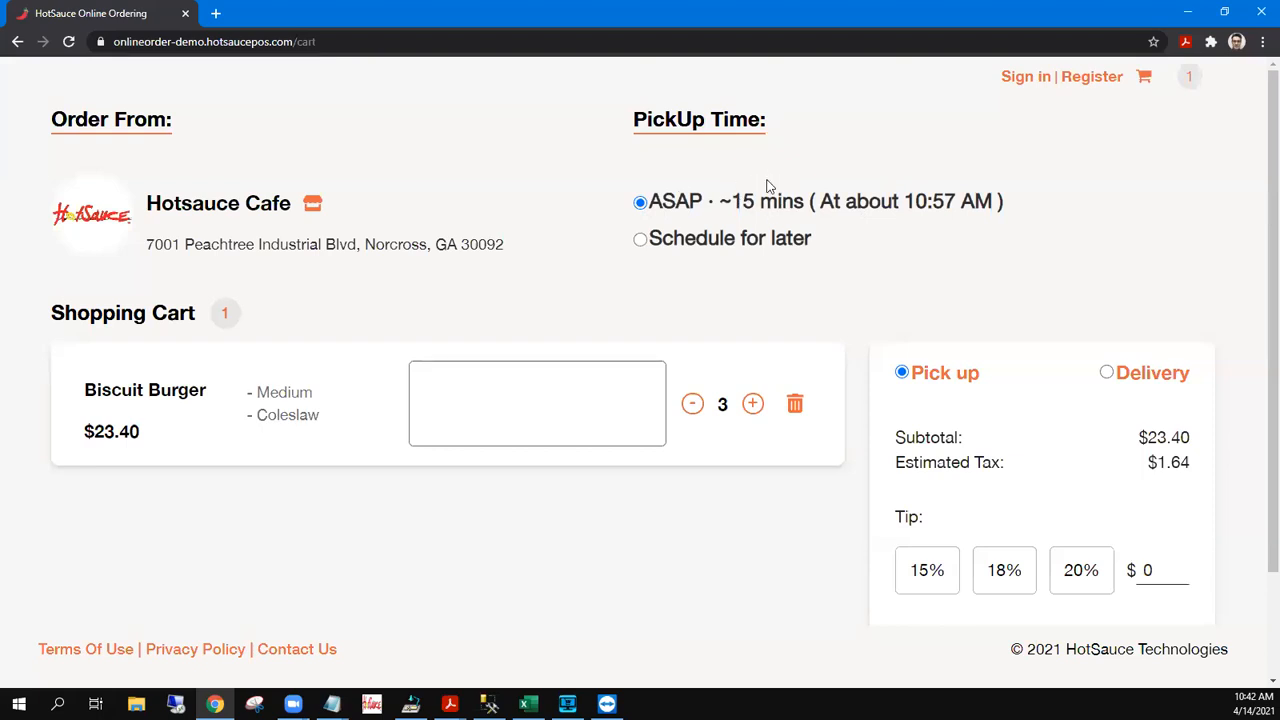
click(641, 244)
click(694, 279)
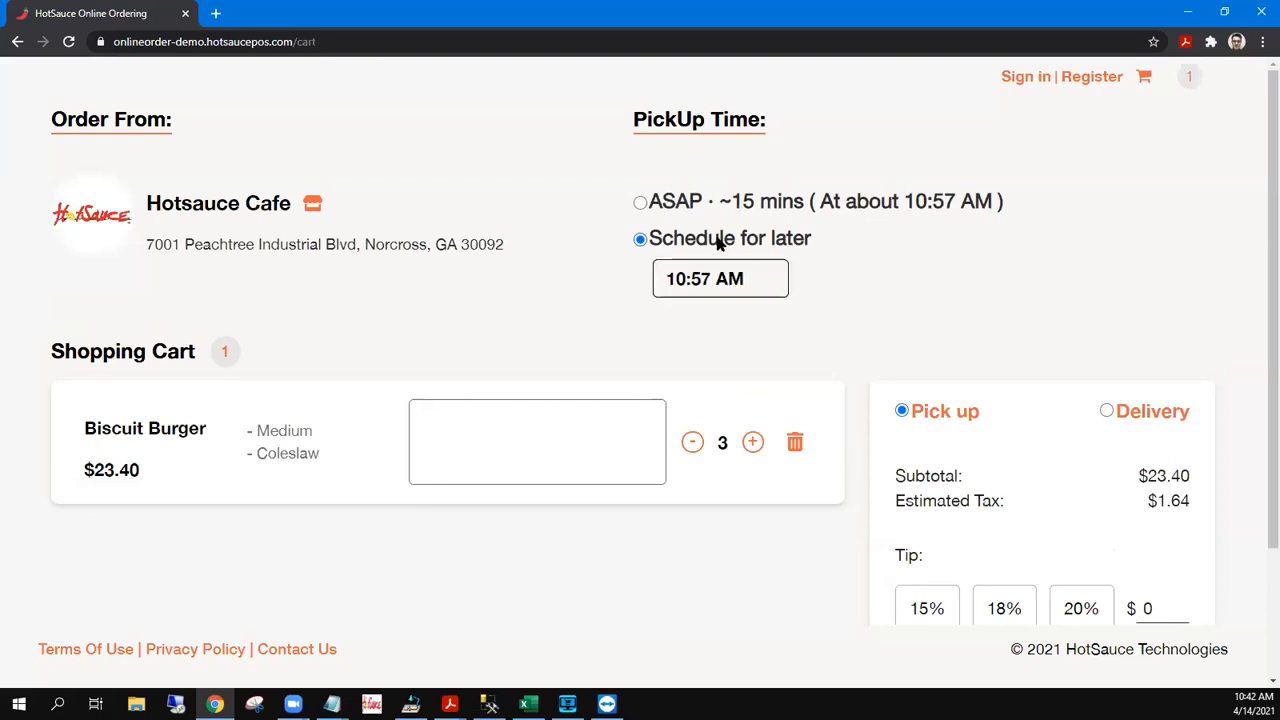
click(641, 203)
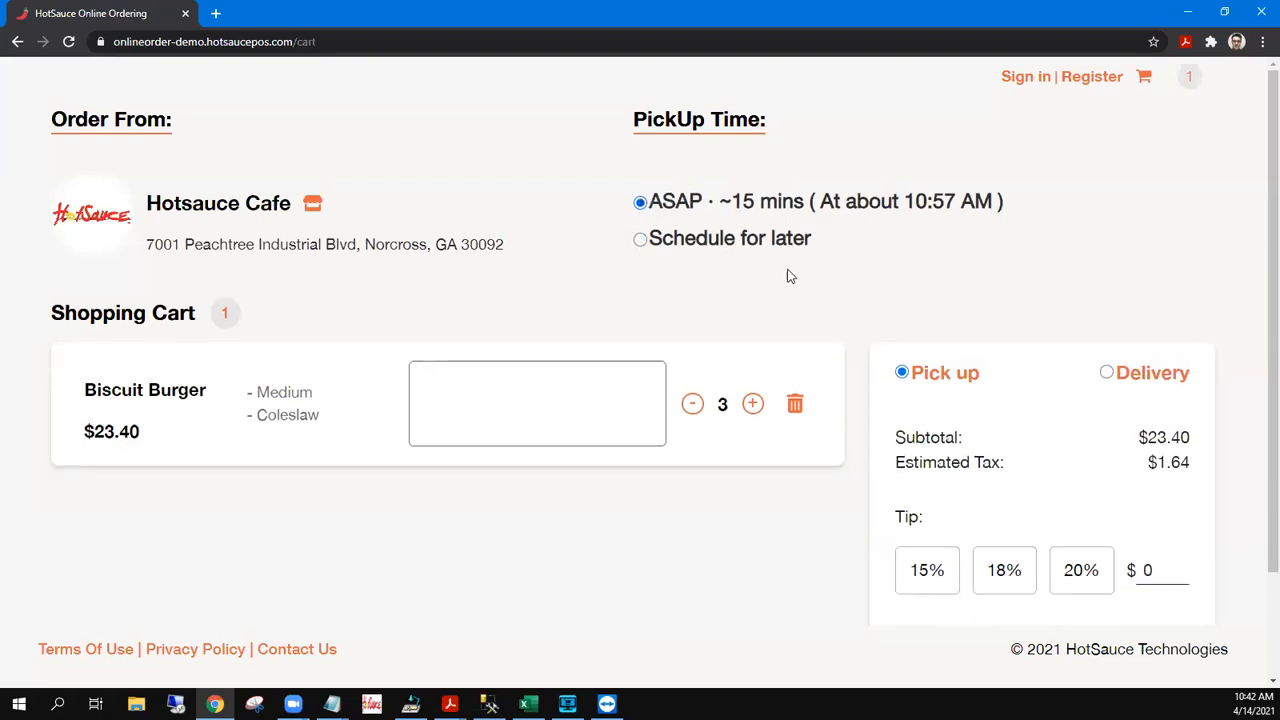
Replace the percentage tip with a custom $5.00 tip, bringing the total to $30.04
click(1080, 570)
click(1006, 574)
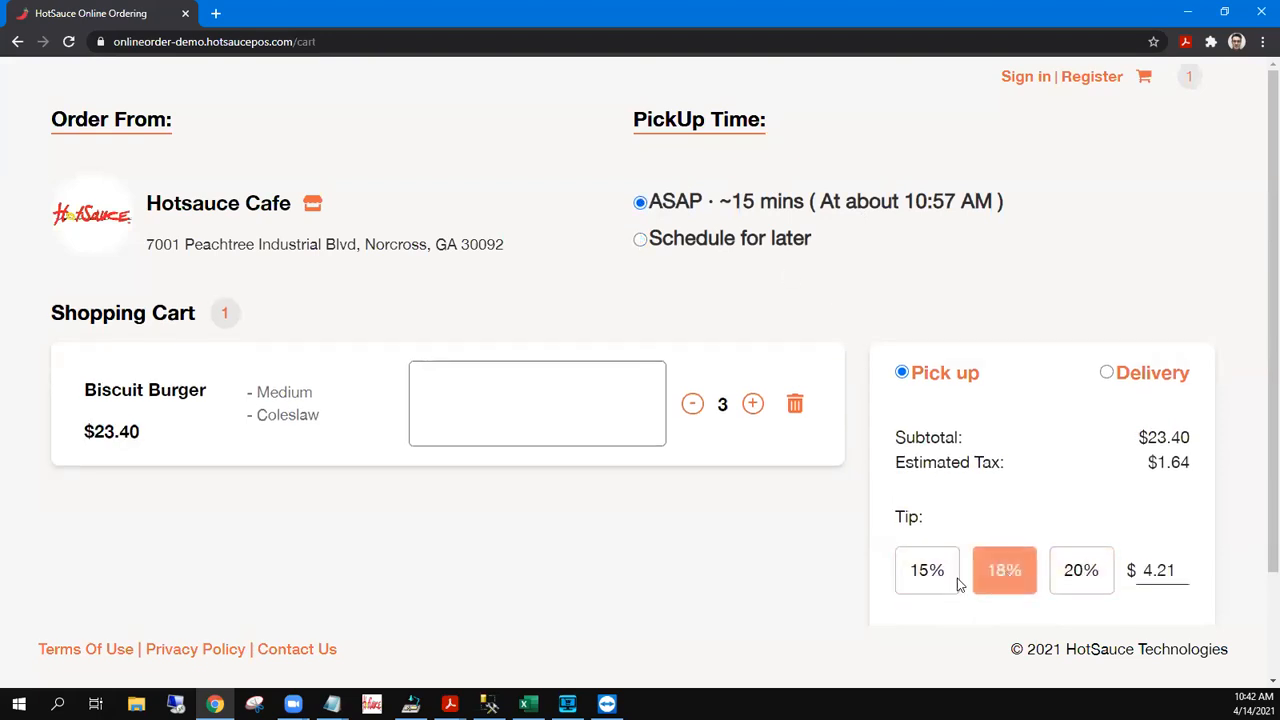
click(1081, 572)
drag(1182, 570, 1048, 572)
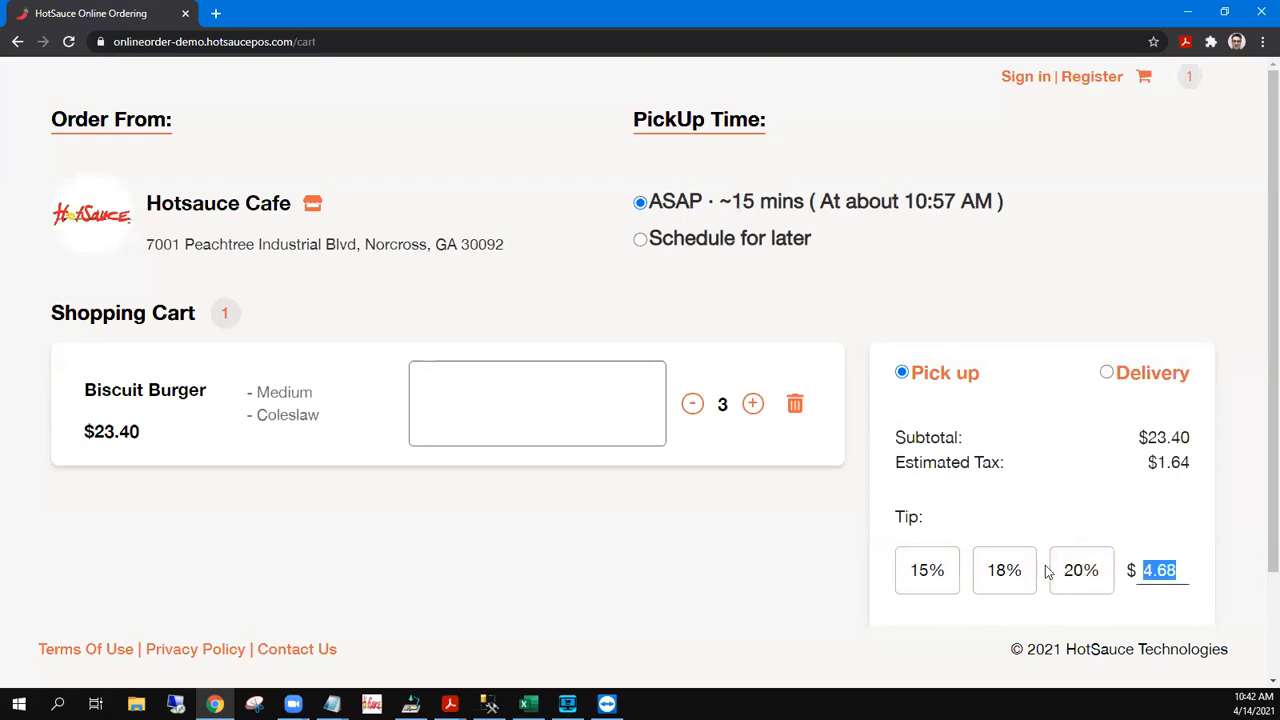
text(5.00)
scroll(1047, 571, down, 2)
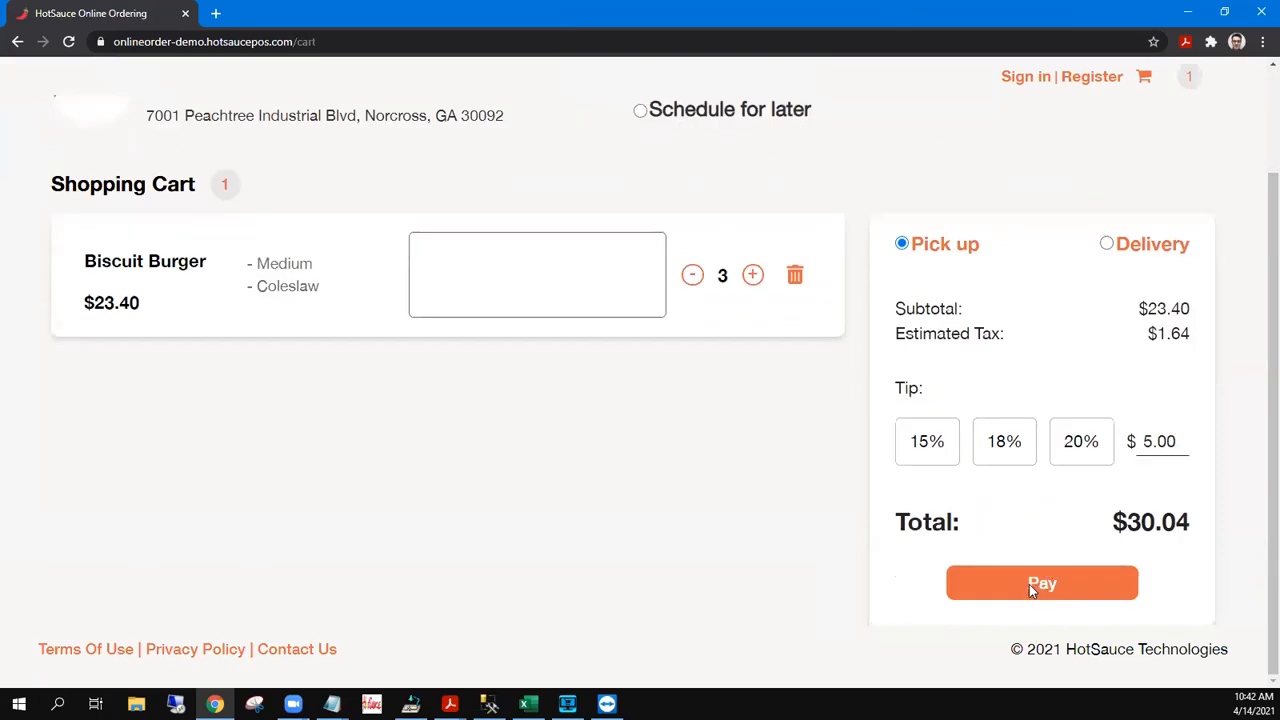
click(1030, 586)
Fill the customer's name, e-mail and phone number from saved autofill details
click(519, 292)
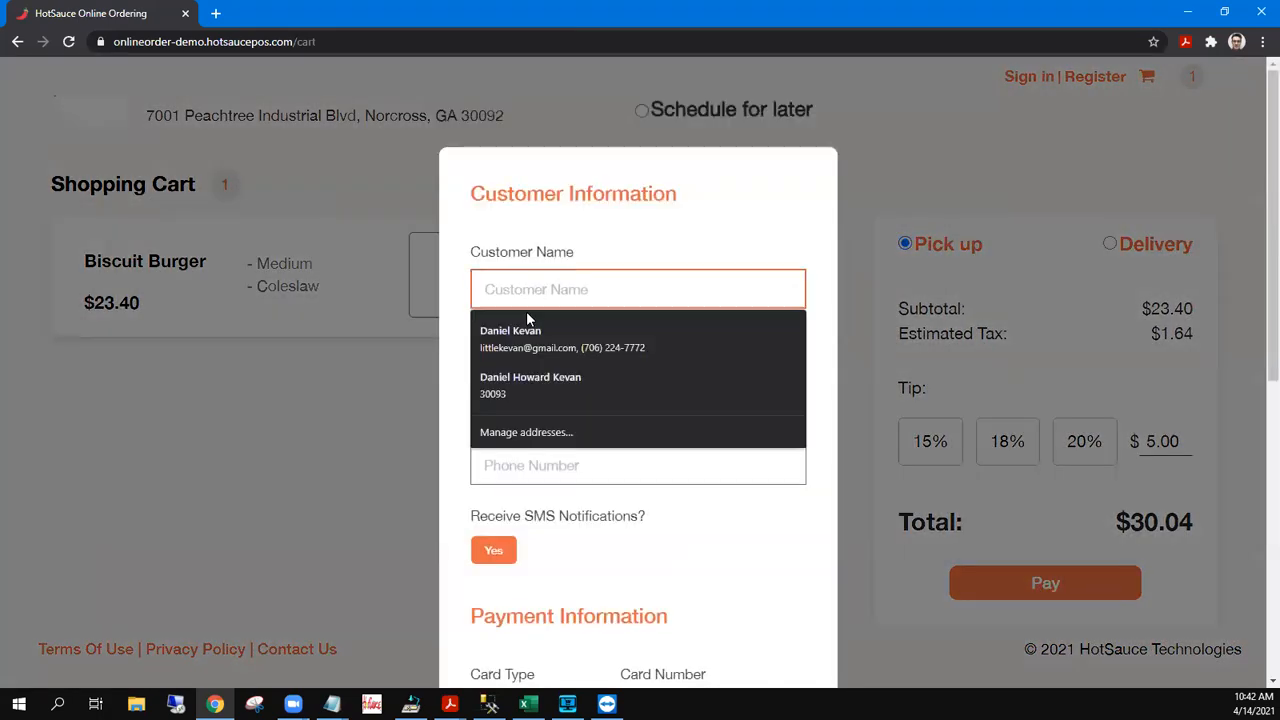
click(541, 380)
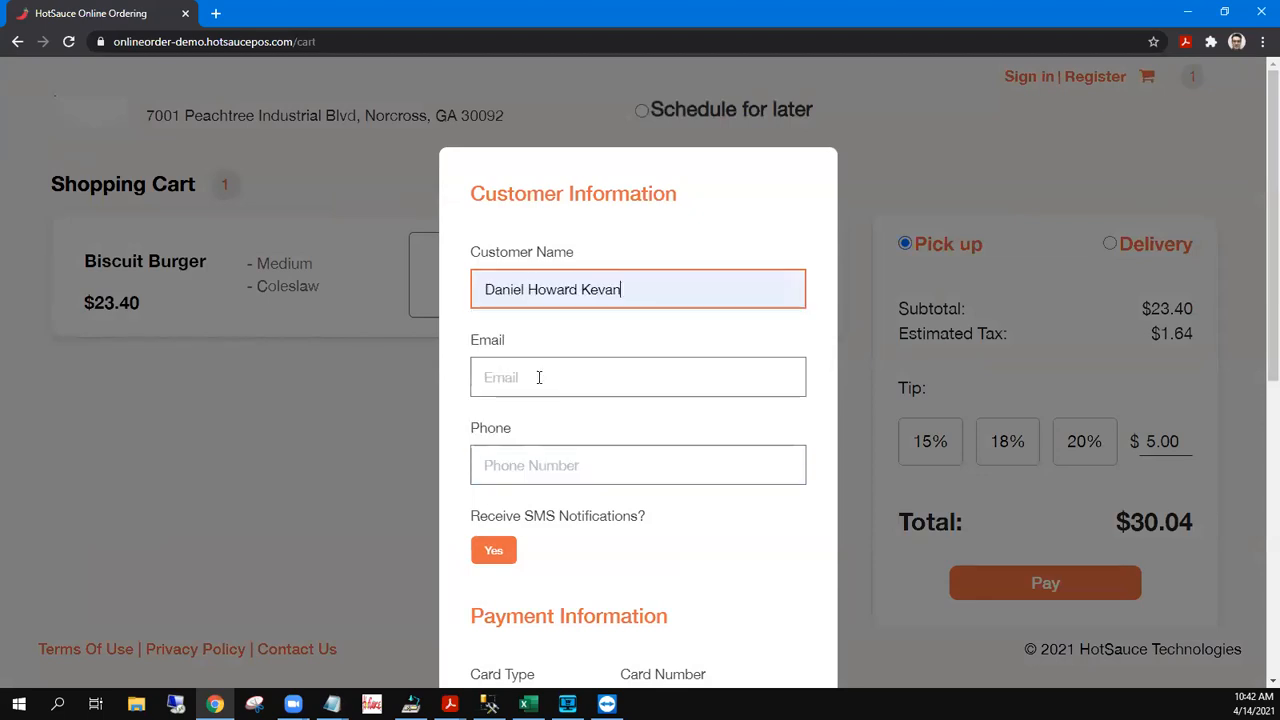
click(560, 379)
click(577, 472)
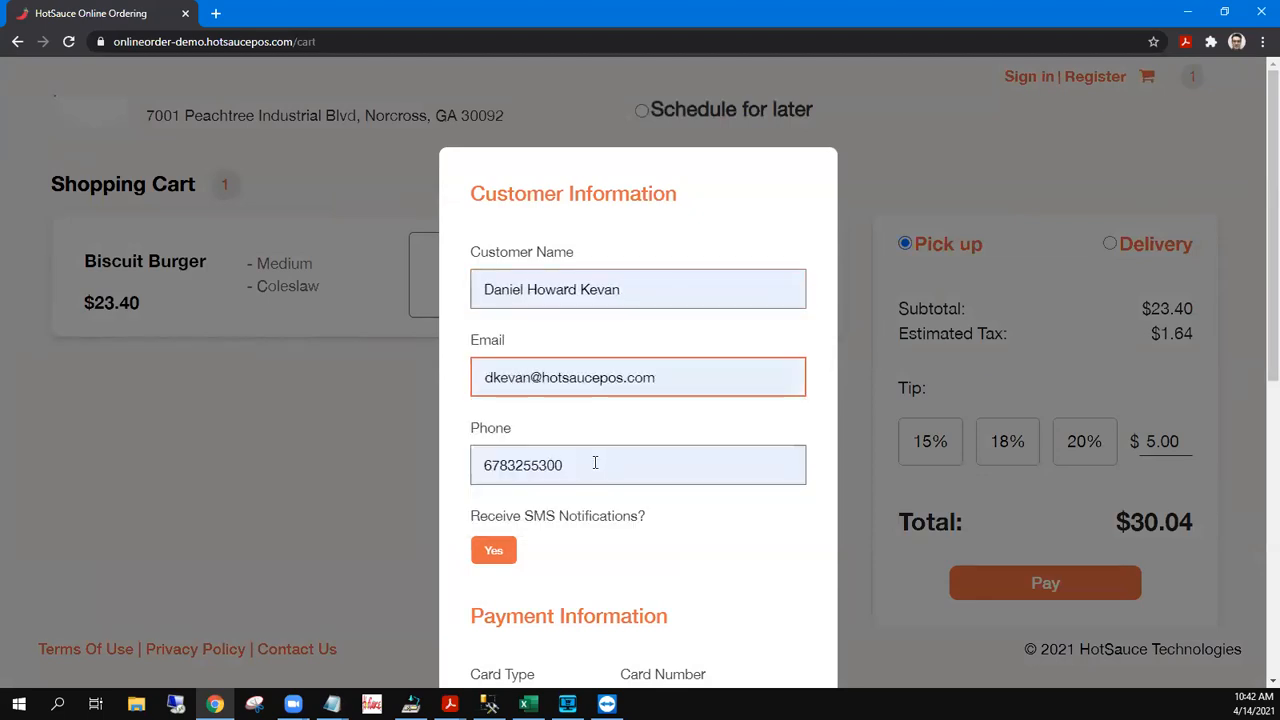
drag(594, 460, 413, 463)
text(70622)
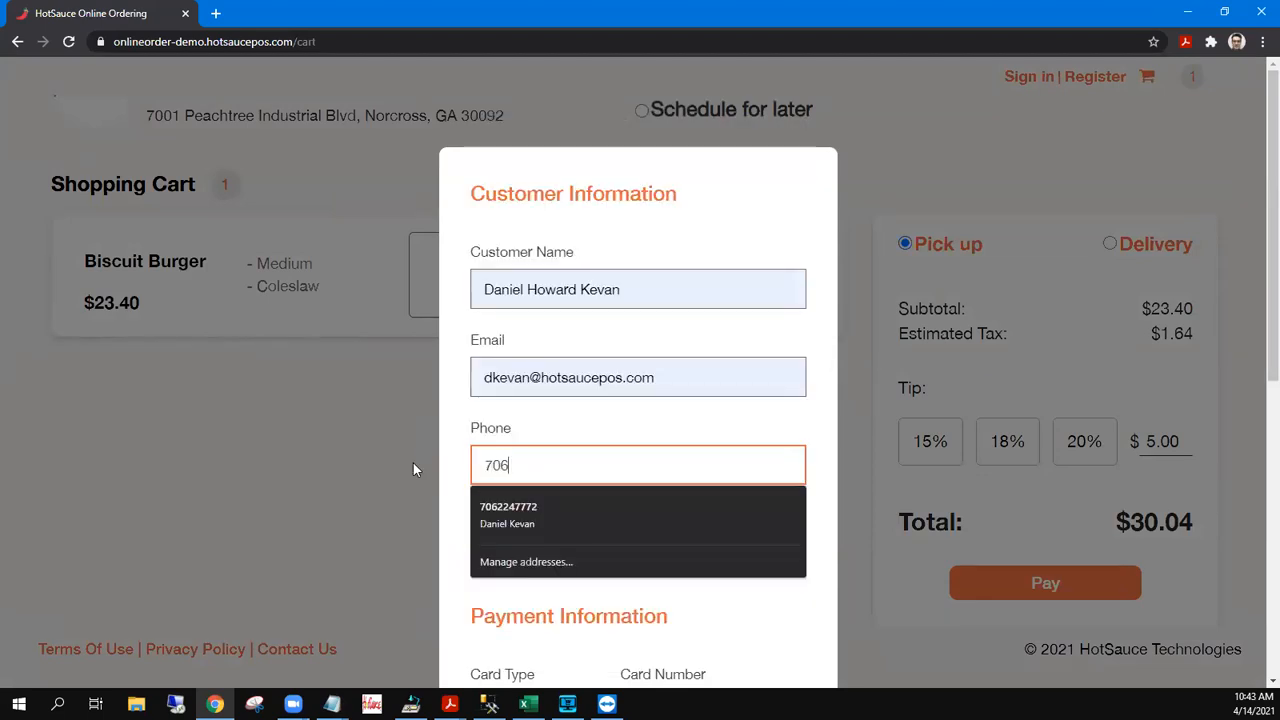
click(540, 506)
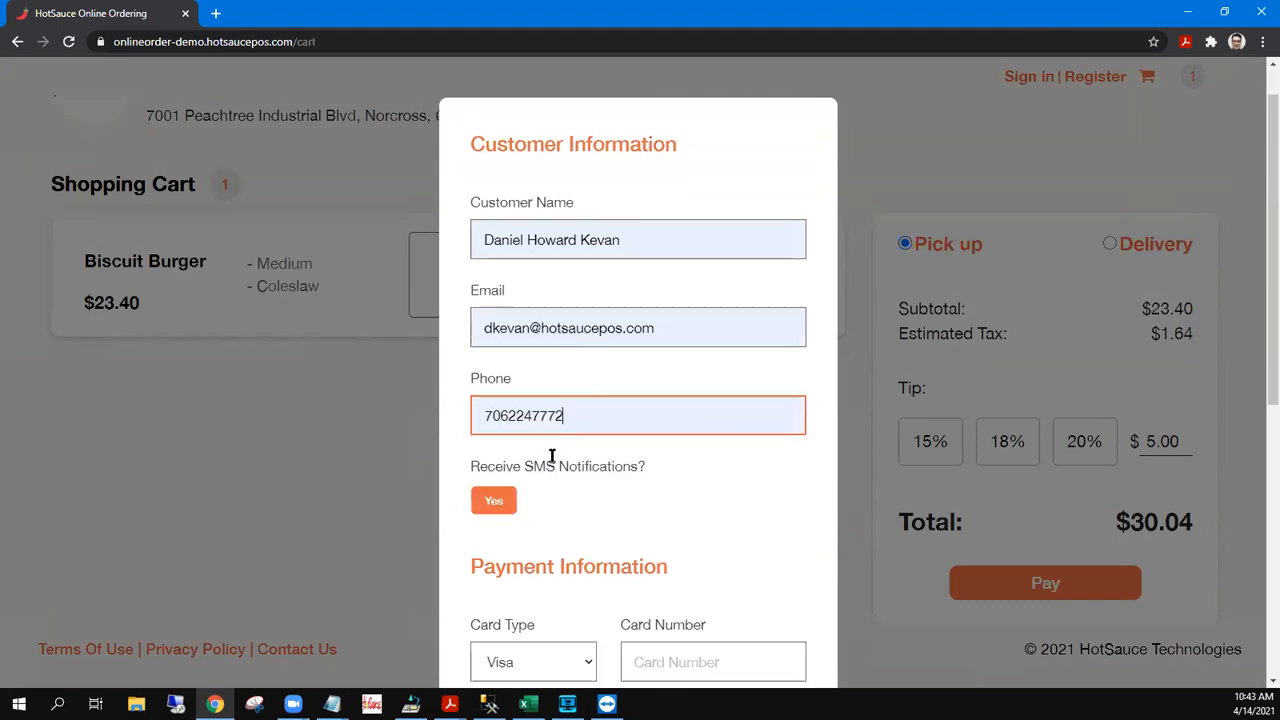
Turn on SMS notifications and choose T-Mobile as the mobile carrier
scroll(553, 457, down, 4)
click(493, 155)
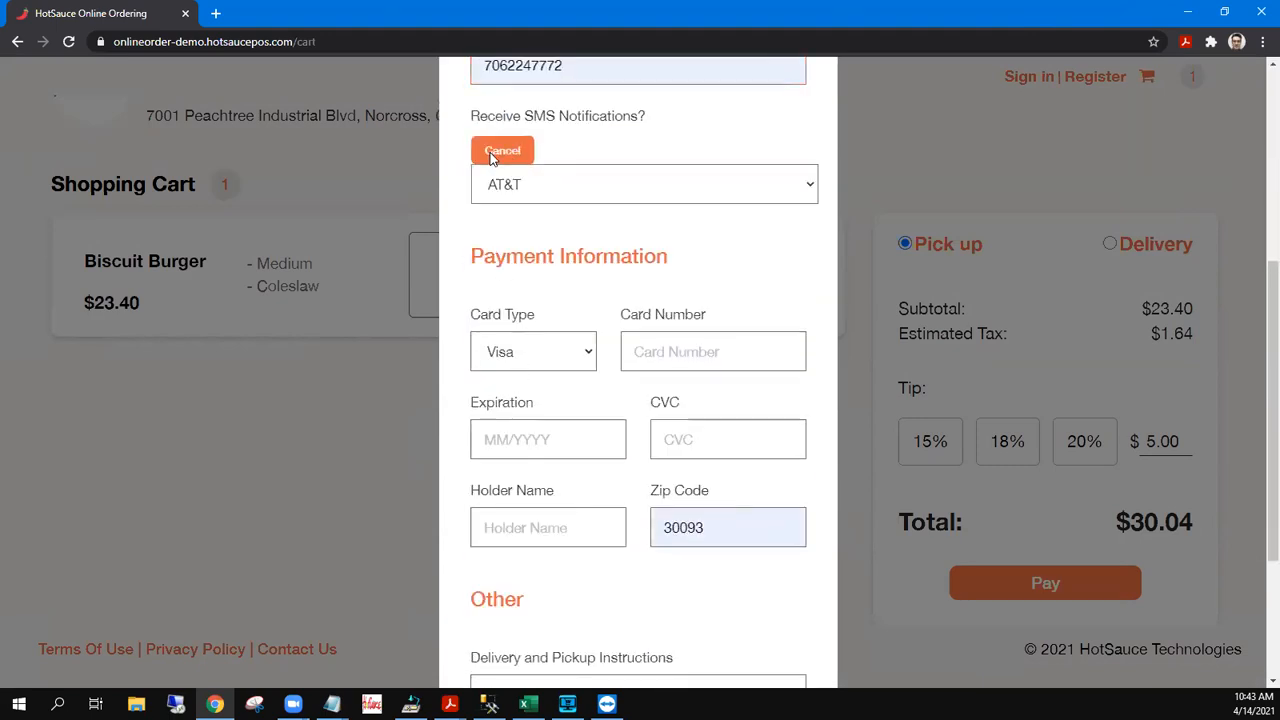
click(560, 203)
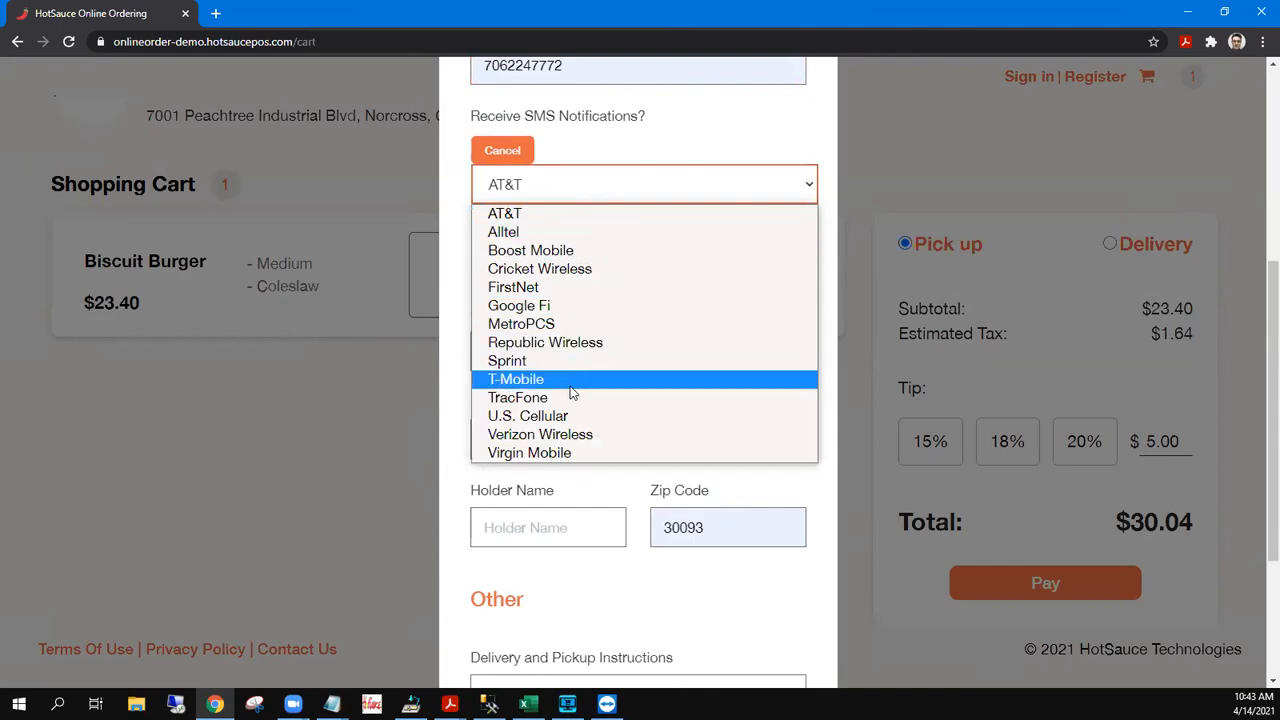
click(573, 378)
click(669, 351)
scroll(669, 352, down, 2)
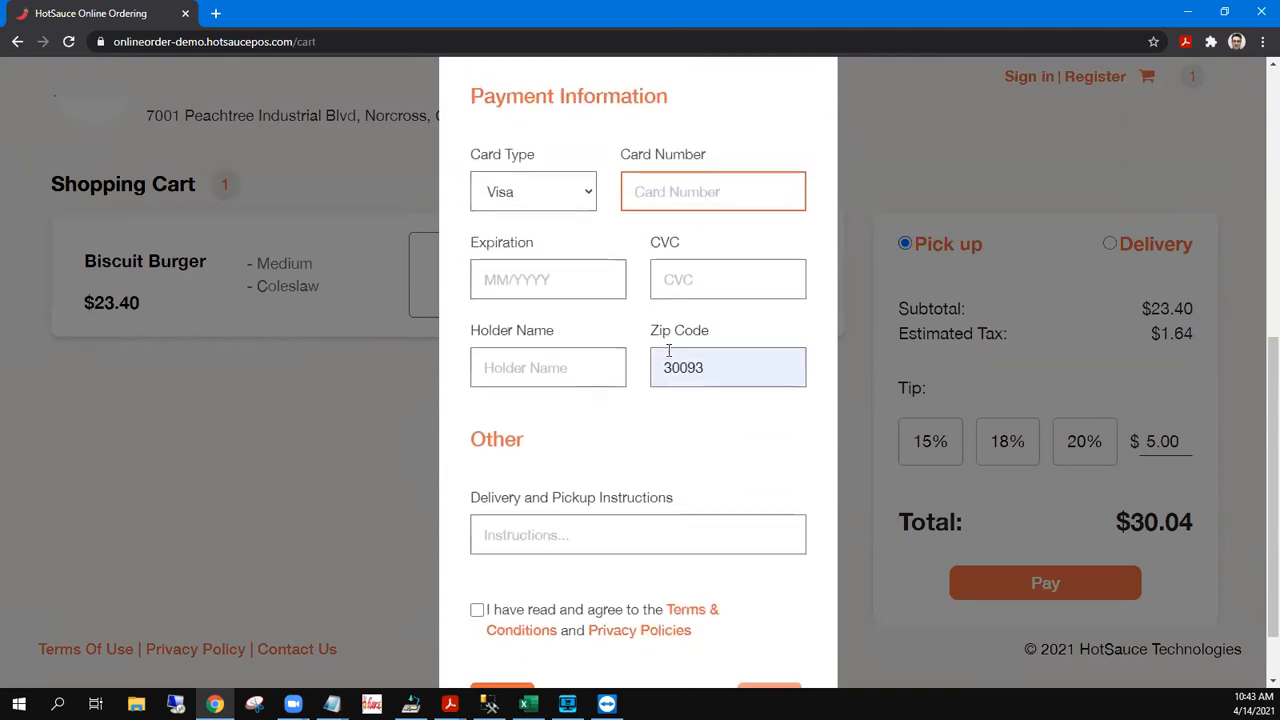
Fill the Visa payment fields: card number, expiration 01 / 2021, CVC and cardholder name
text(4111 1111 1111 1111)
key(Tab)
text(01 / 2021)
key(Tab)
text(123)
key(Tab)
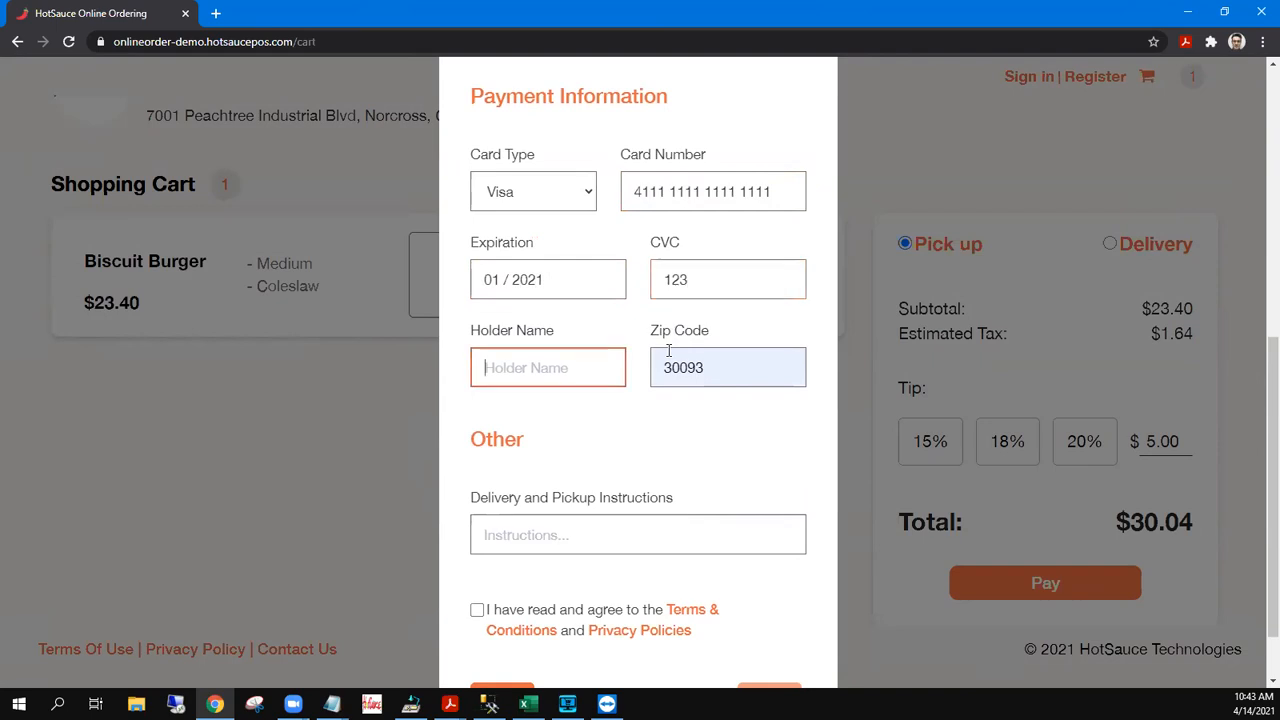
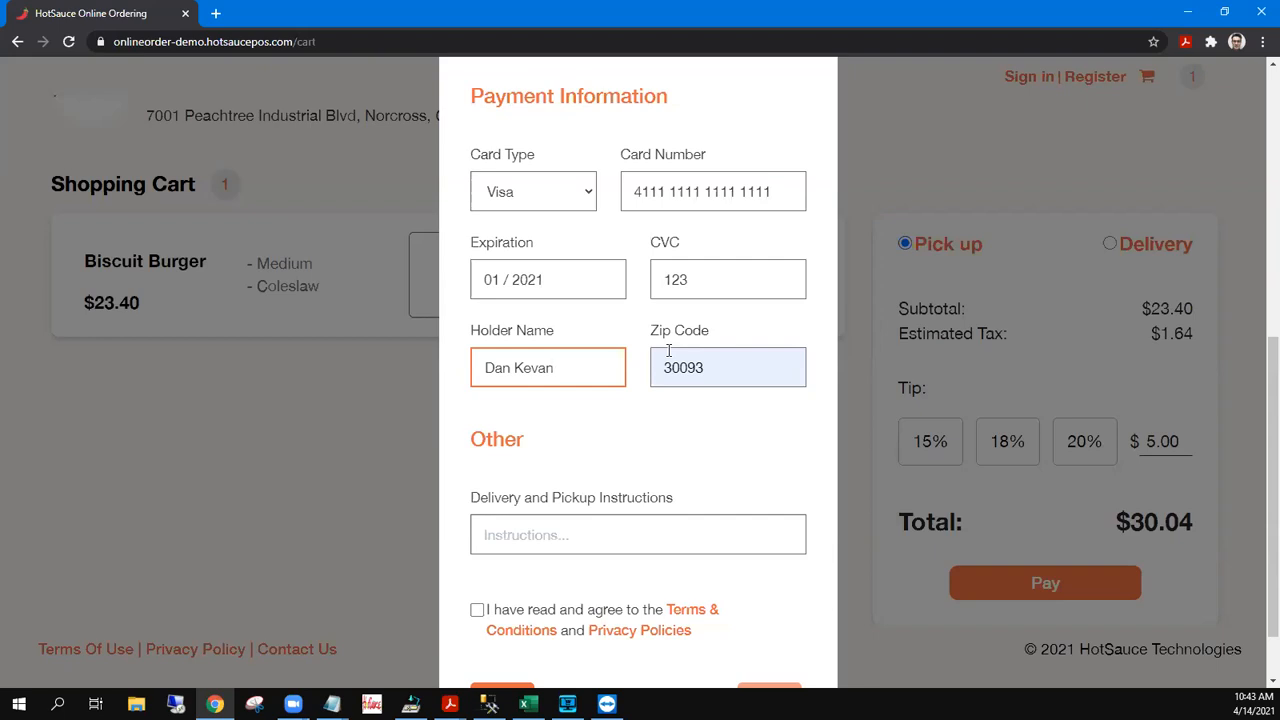
scroll(668, 350, down, 1)
click(529, 443)
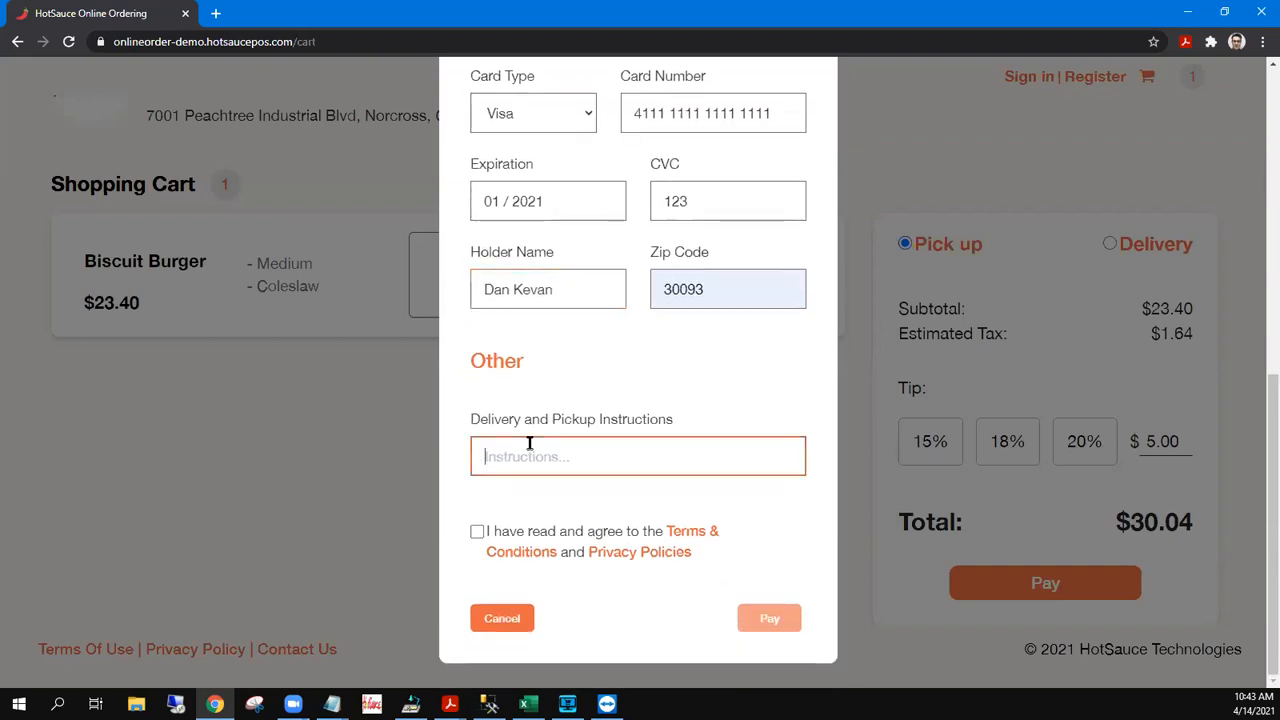
Add the note 'No napkins extra plasticware', accept the Terms, pay, and dismiss the confirmation
text(No napkins extra plasicwar)
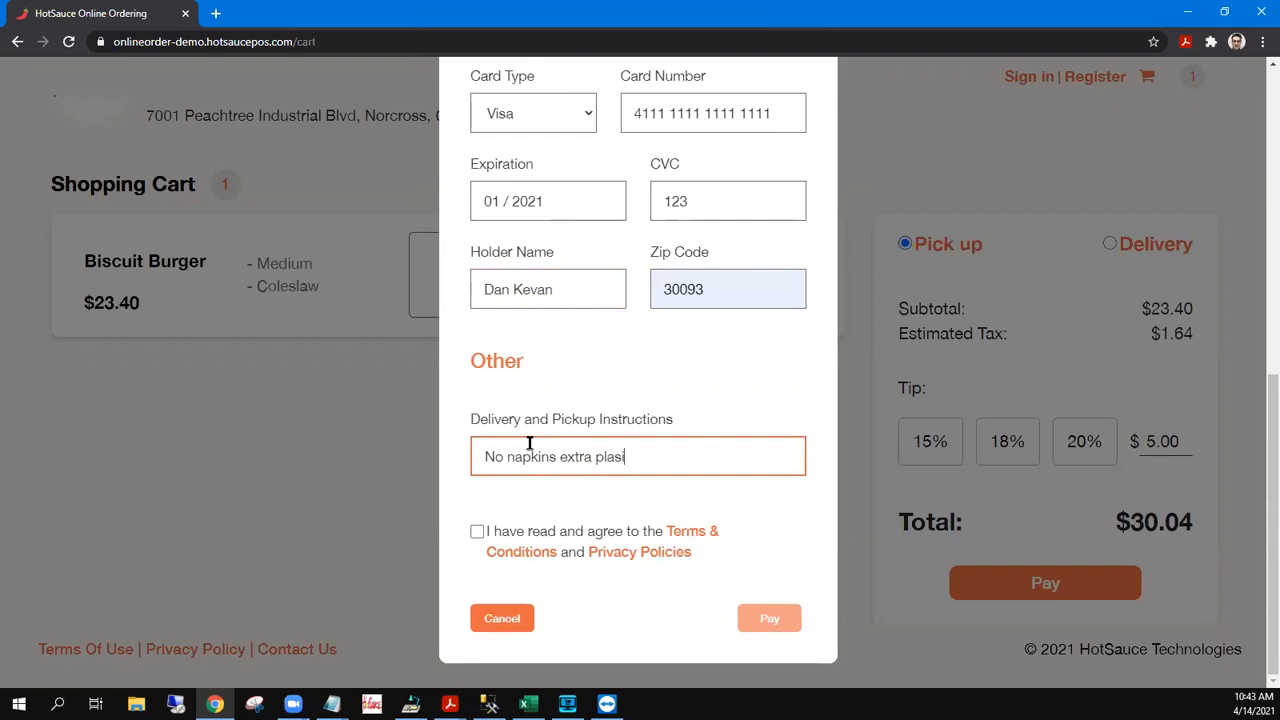
key(BackSpace)
key(BackSpace)
key(BackSpace)
key(BackSpace)
key(BackSpace)
text(ticware)
click(477, 531)
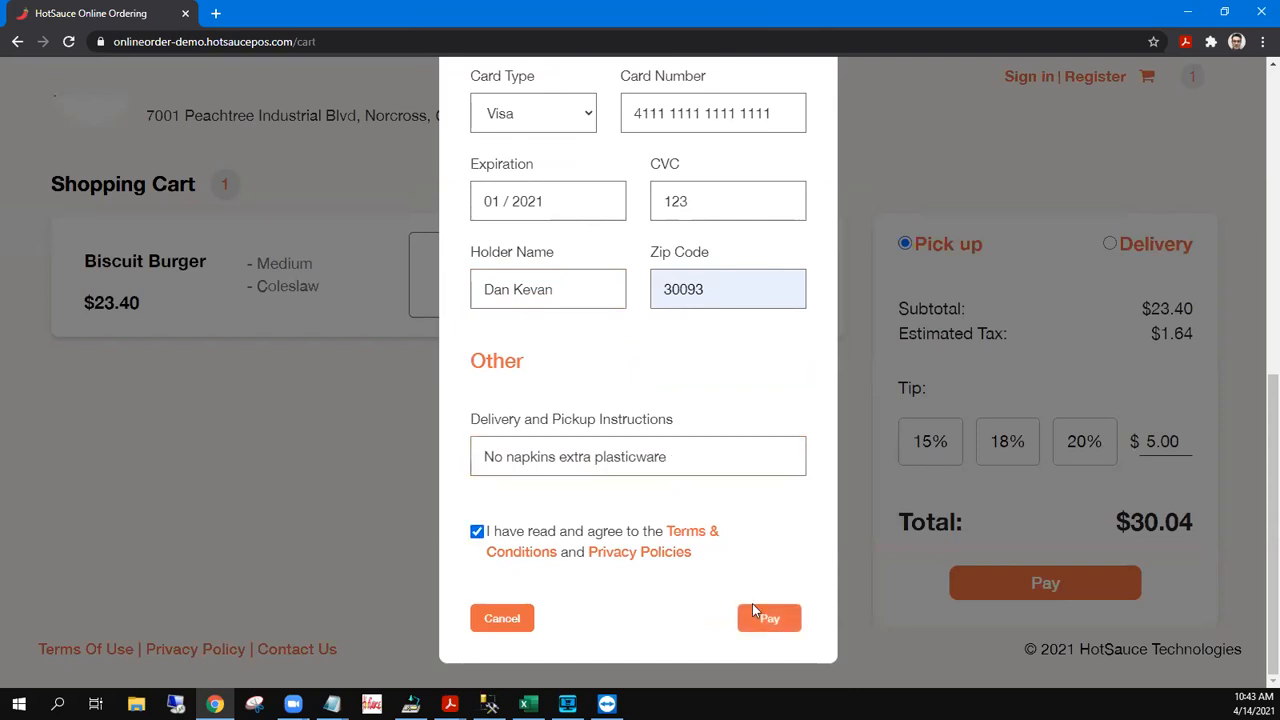
click(768, 619)
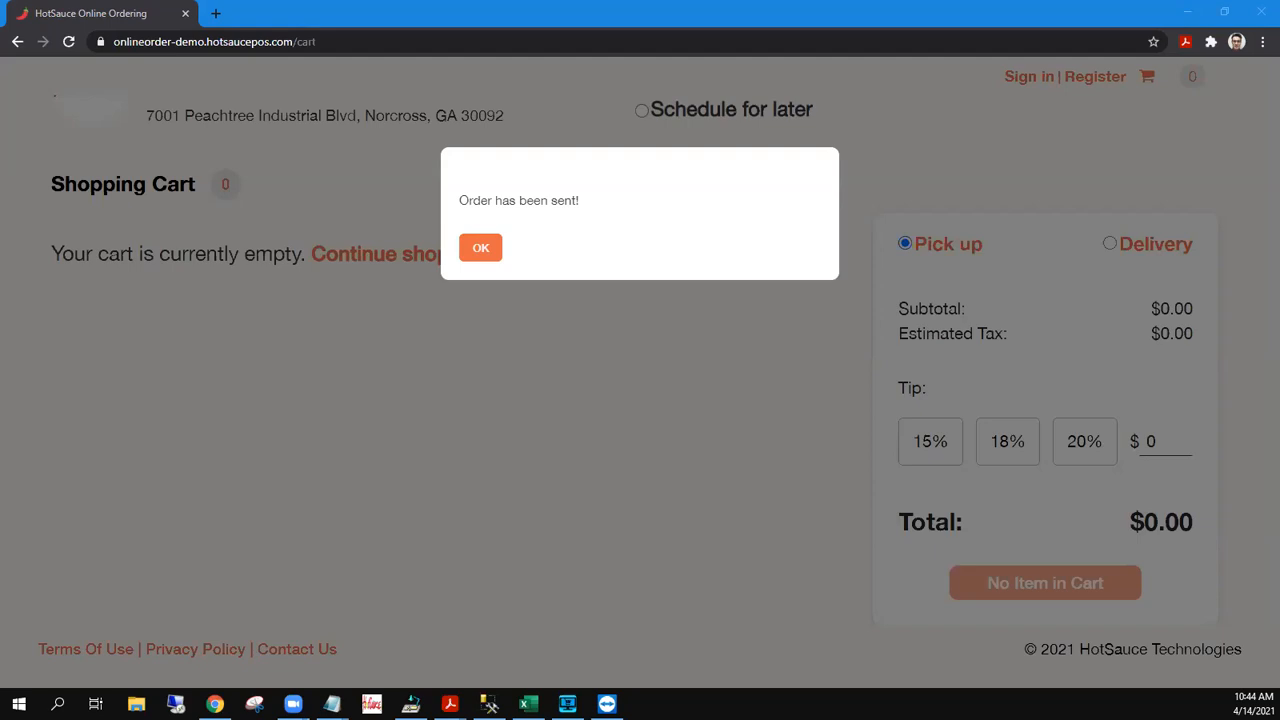
click(484, 250)
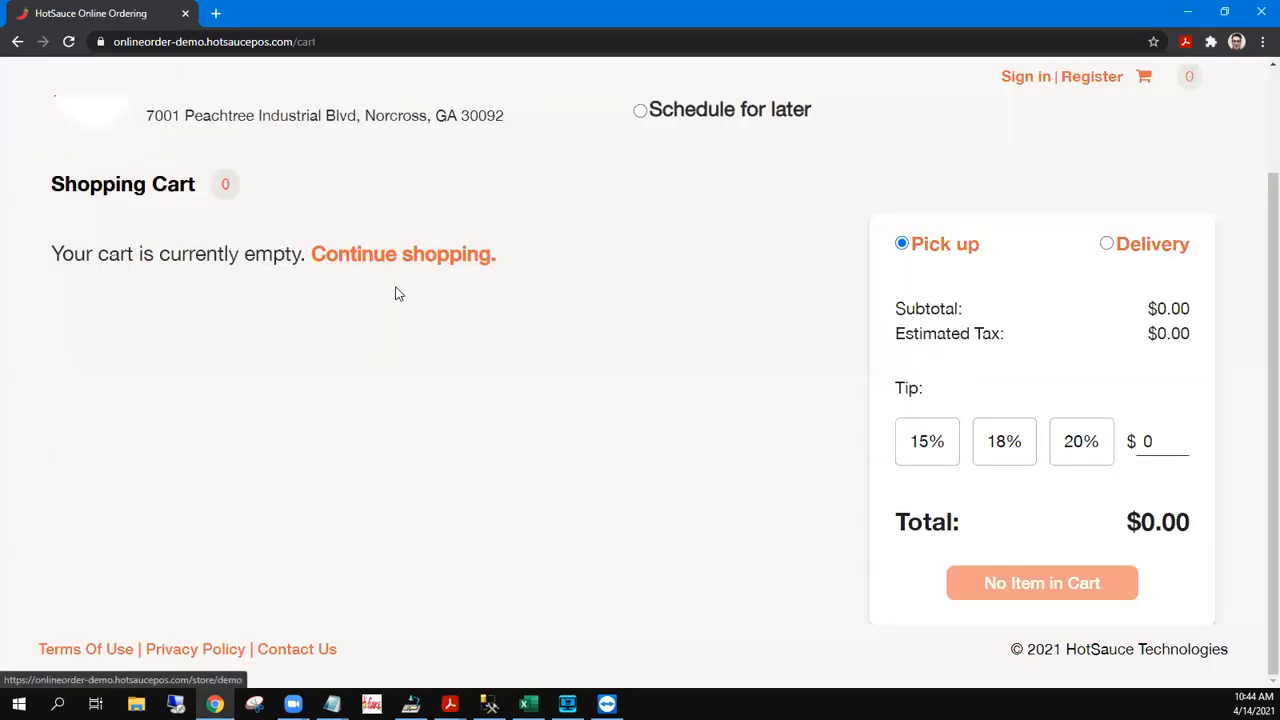
Return to the store menu, then load the store/demo?table=5 page from the address bar
scroll(393, 292, up, 1)
click(118, 222)
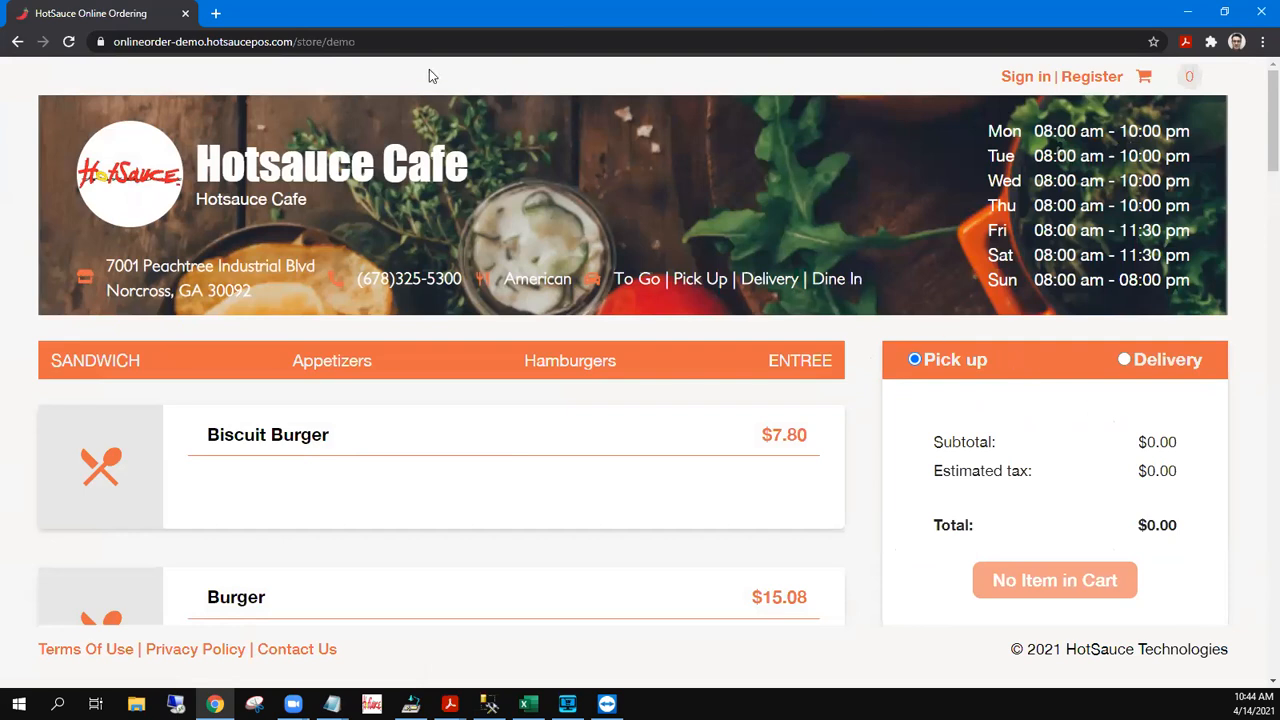
click(398, 41)
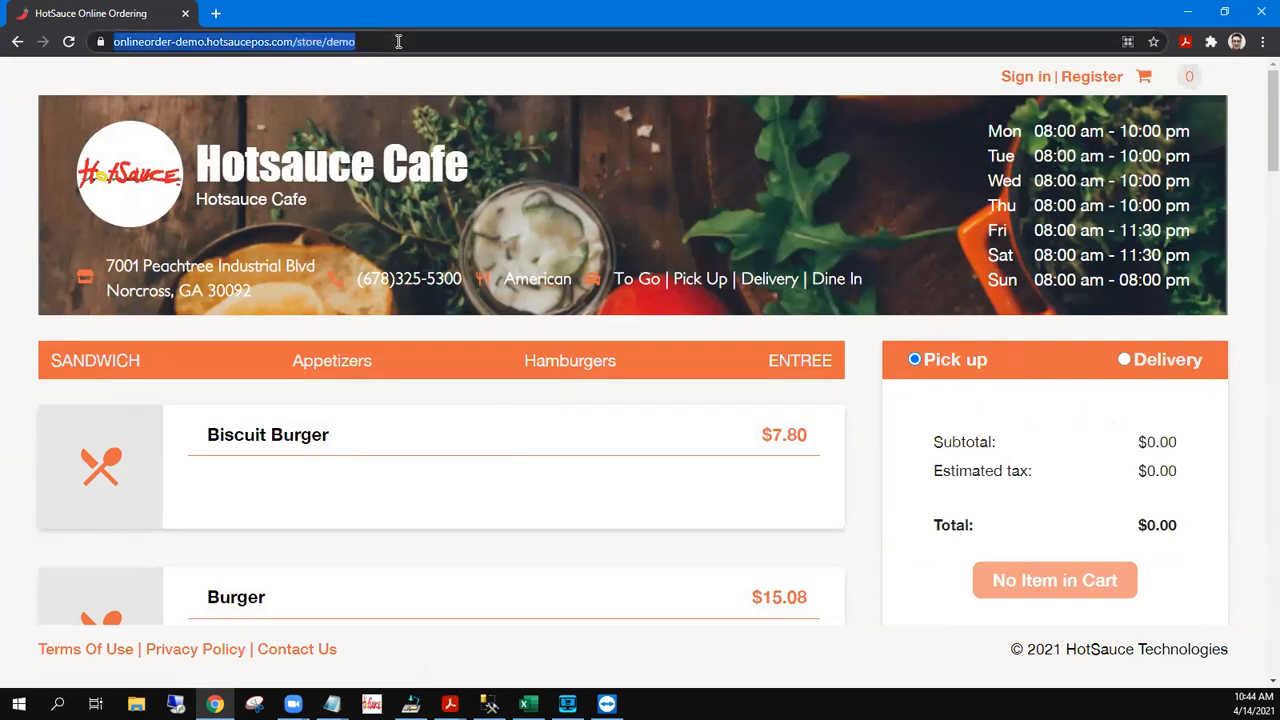
text(demo)
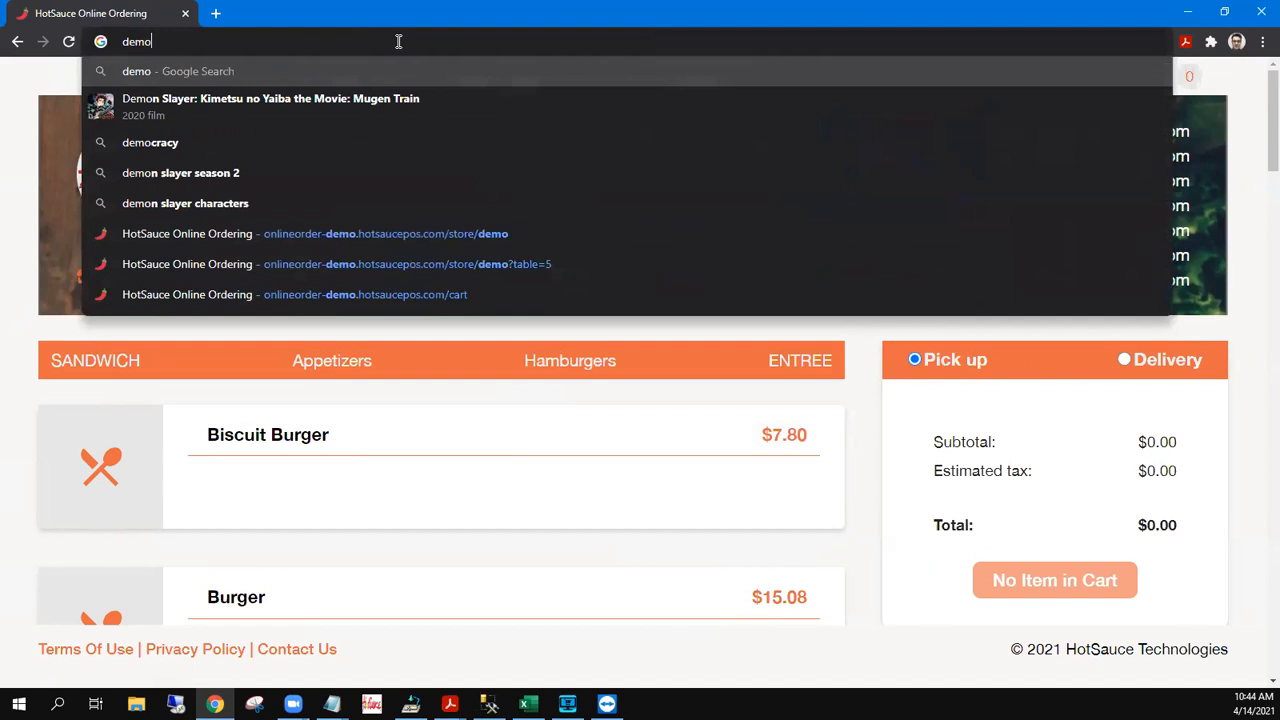
key(Down)
key(Down)
key(Down)
key(Down)
key(Down)
key(Down)
key(Return)
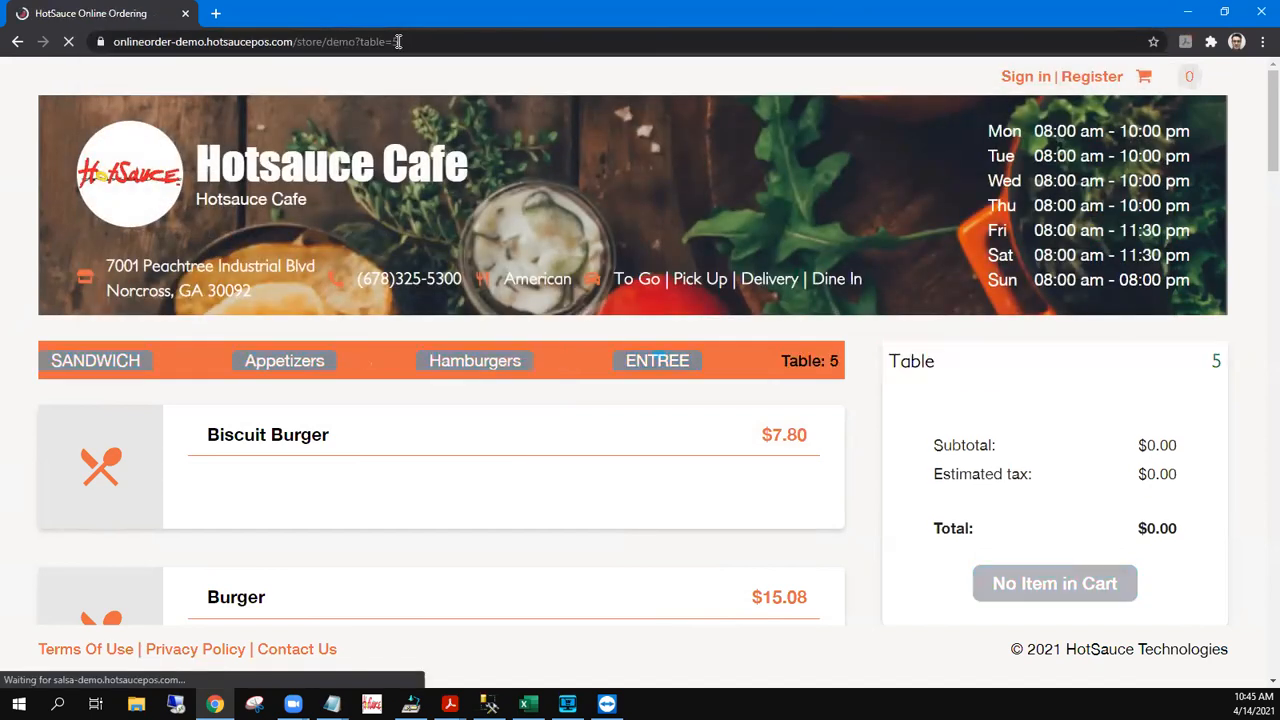